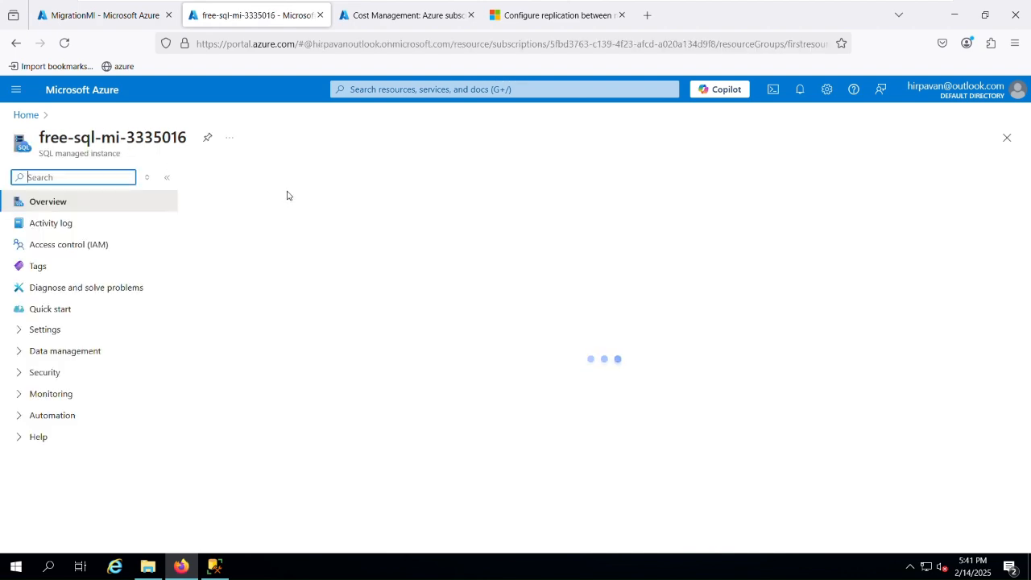
- Switch to SQL Server Management Studio and review the General and Options properties of LABMSSQL's AdventureWorks2019 database
left_click(214, 566)
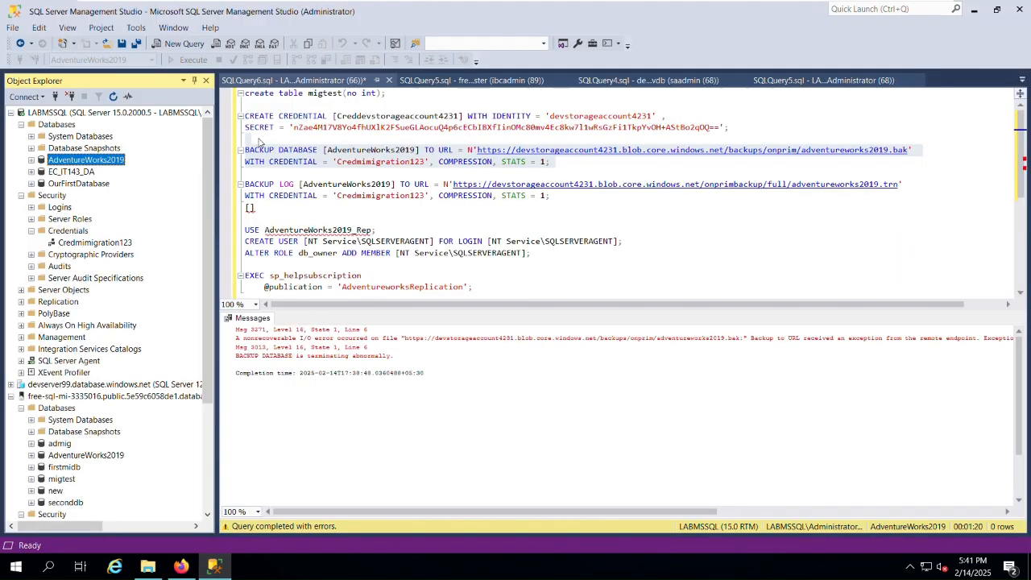
right_click(79, 164)
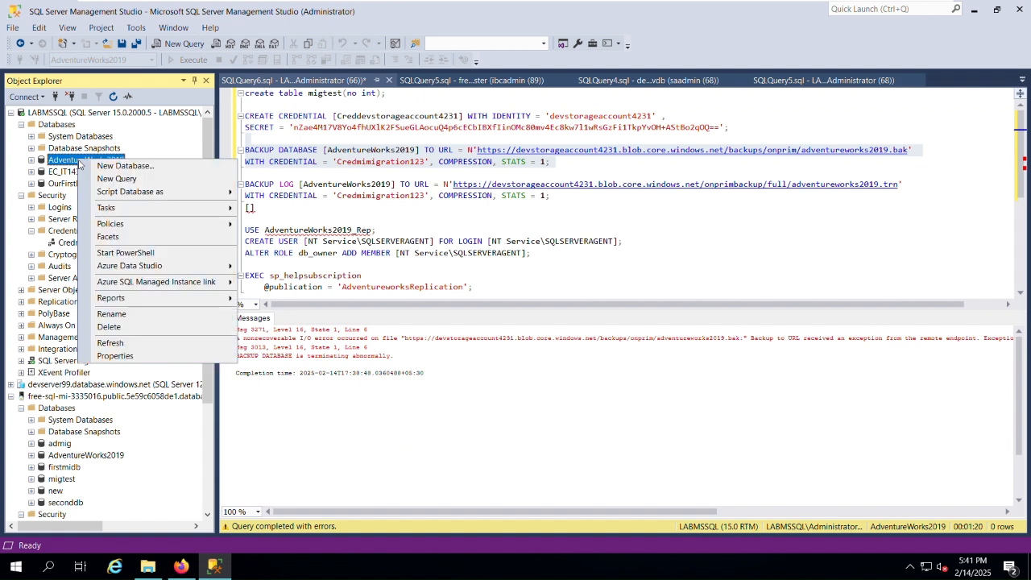
left_click(126, 357)
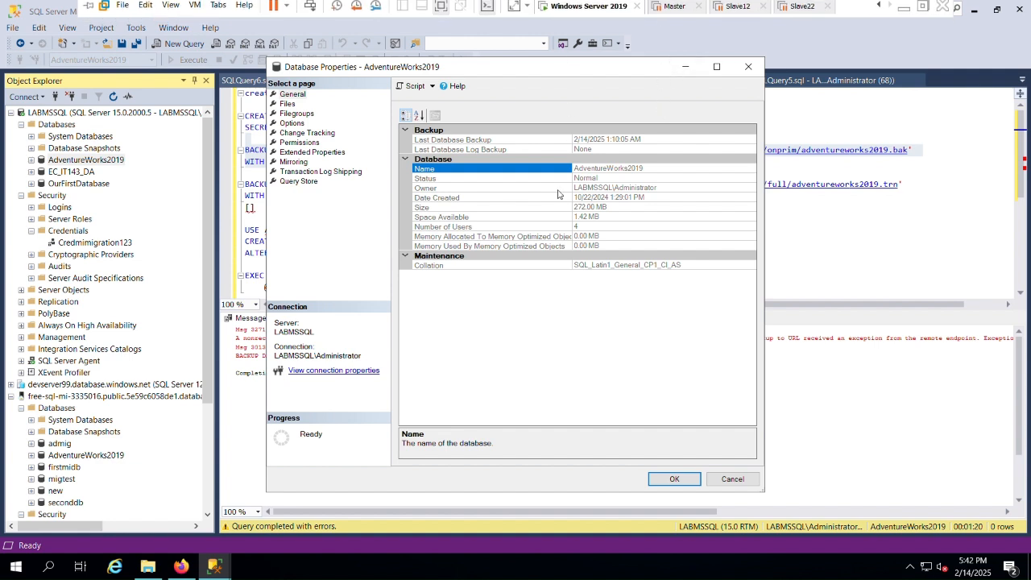
left_click(292, 123)
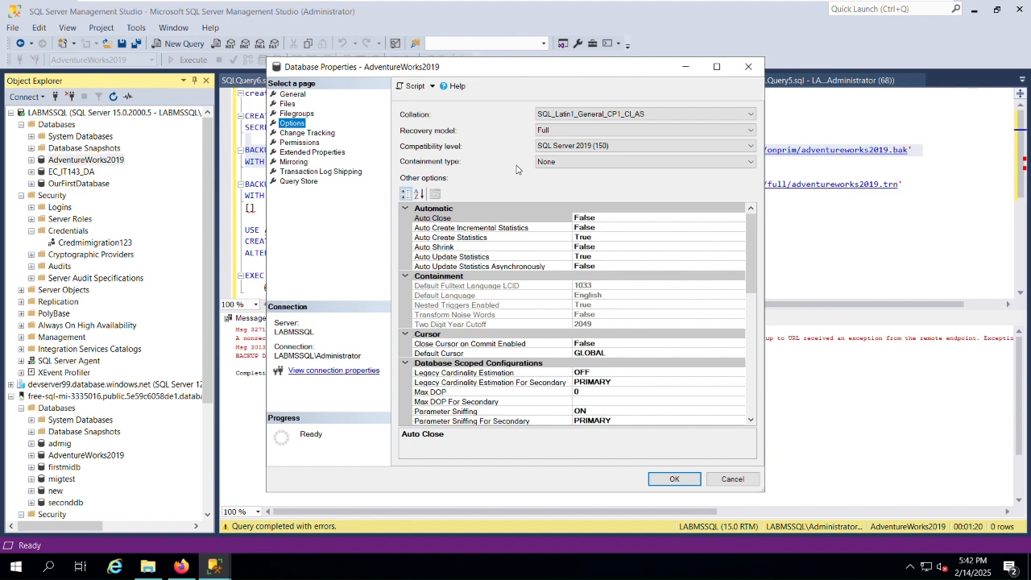
left_click(675, 479)
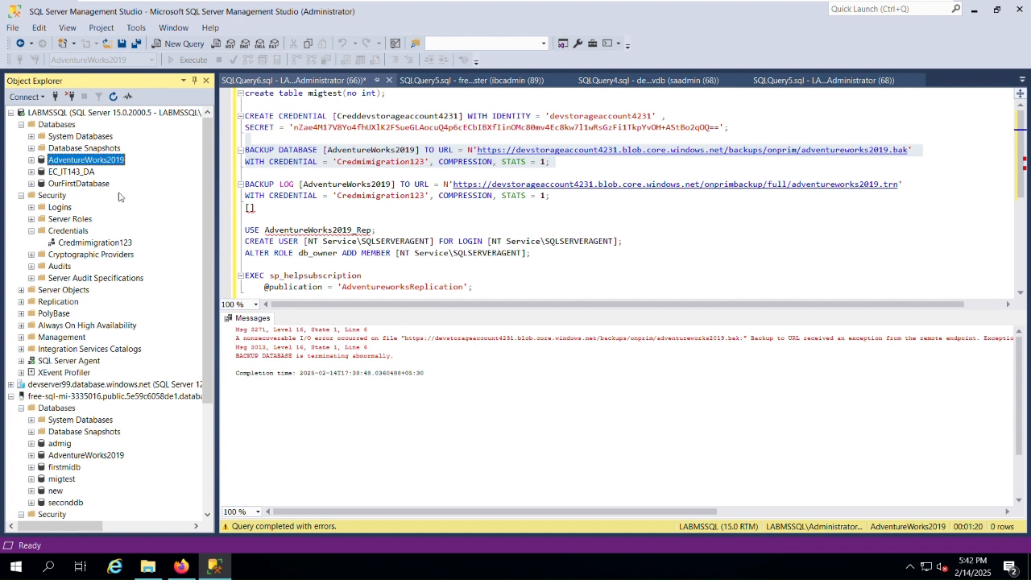
- Inspect the object folders of AdventureWorks2019, then locate the Credmimigration123 credential under LABMSSQL's security settings
left_click(31, 160)
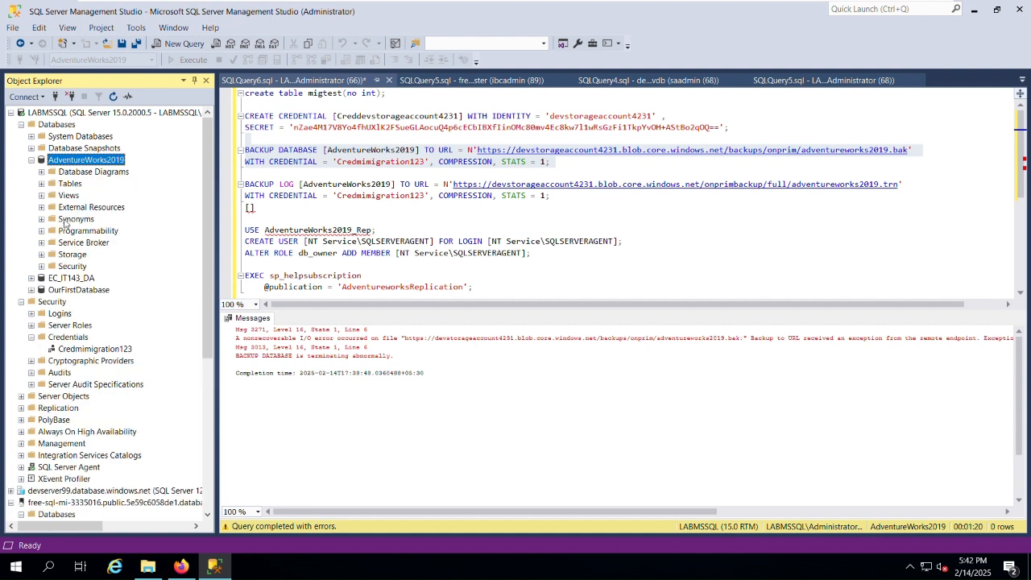
left_click(21, 124)
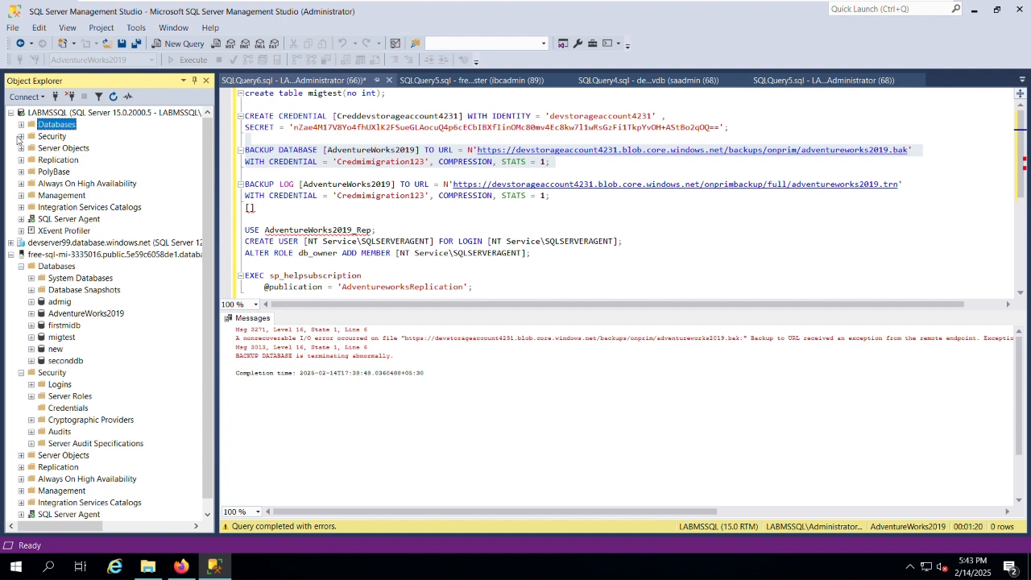
left_click(21, 137)
left_click(80, 184)
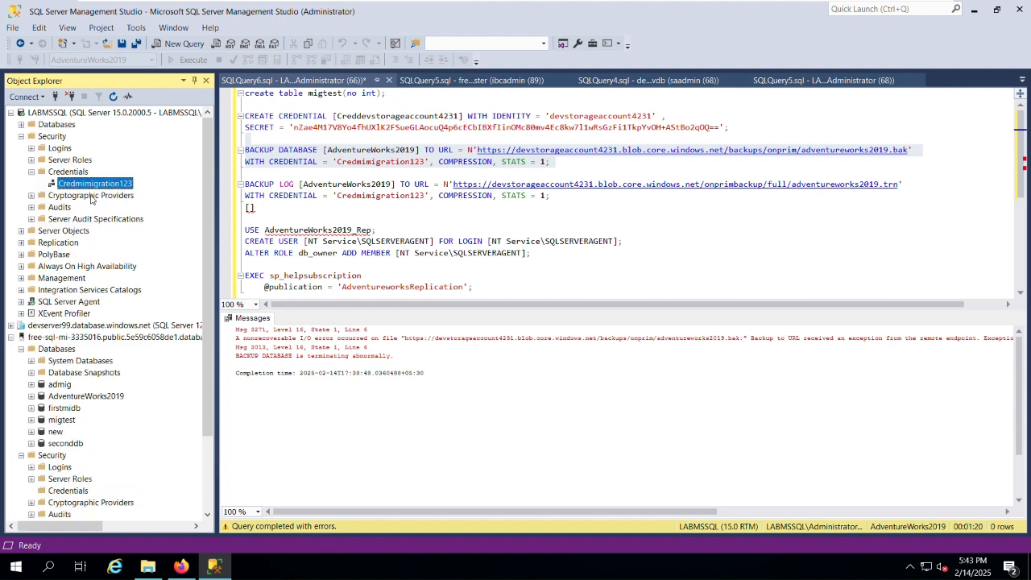
- Switch to the Azure portal in Firefox and review the databases of managed instance free-sql-mi-3335016
left_click(182, 567)
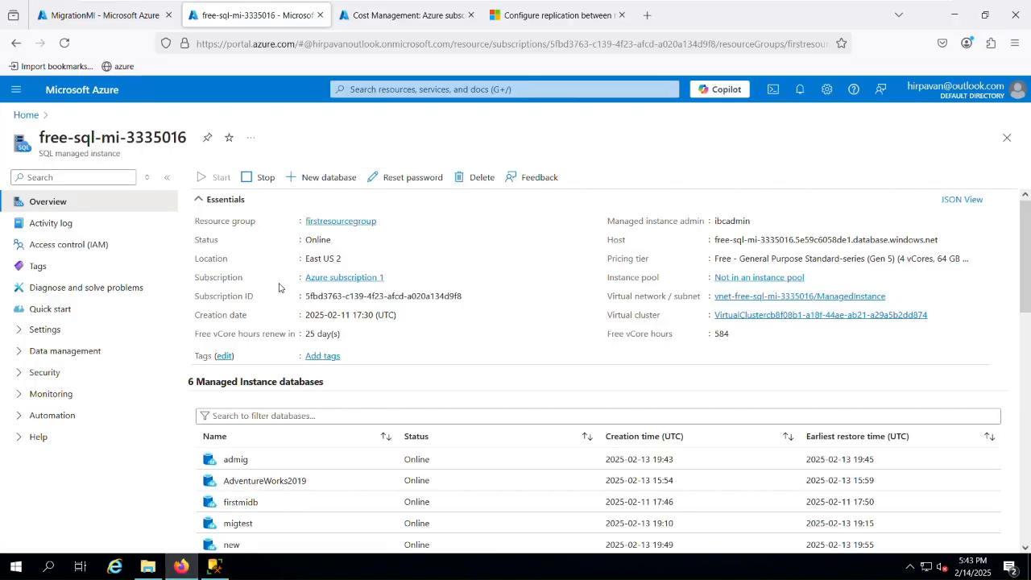
scroll(327, 322, "down", 2)
left_click(402, 15)
left_click(250, 15)
- Search the portal for the storage accounts service and open the mimigration123 storage account
left_click(379, 89)
type("storg")
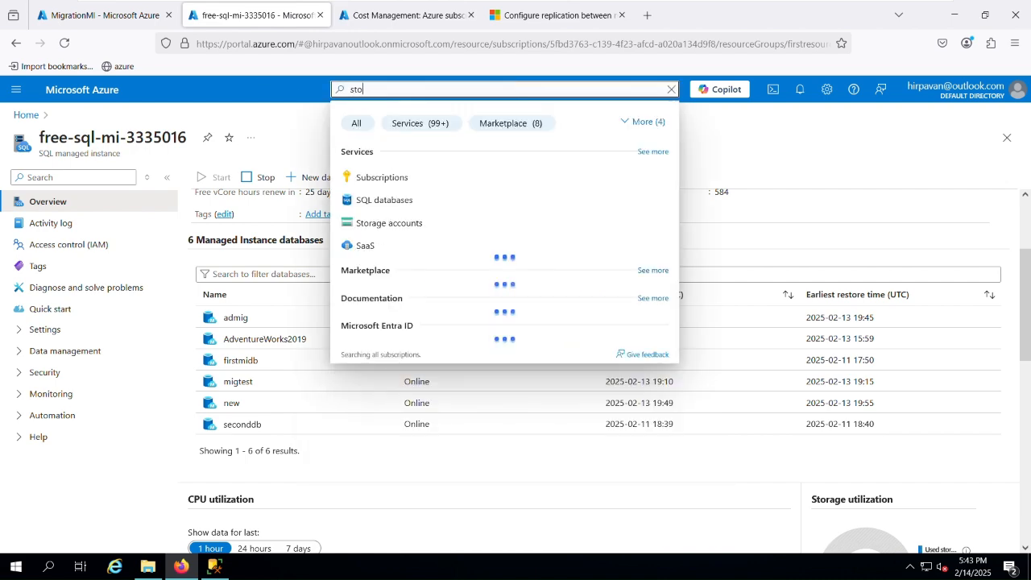
key("BackSpace")
key("BackSpace")
key("BackSpace")
key("BackSpace")
type("torage")
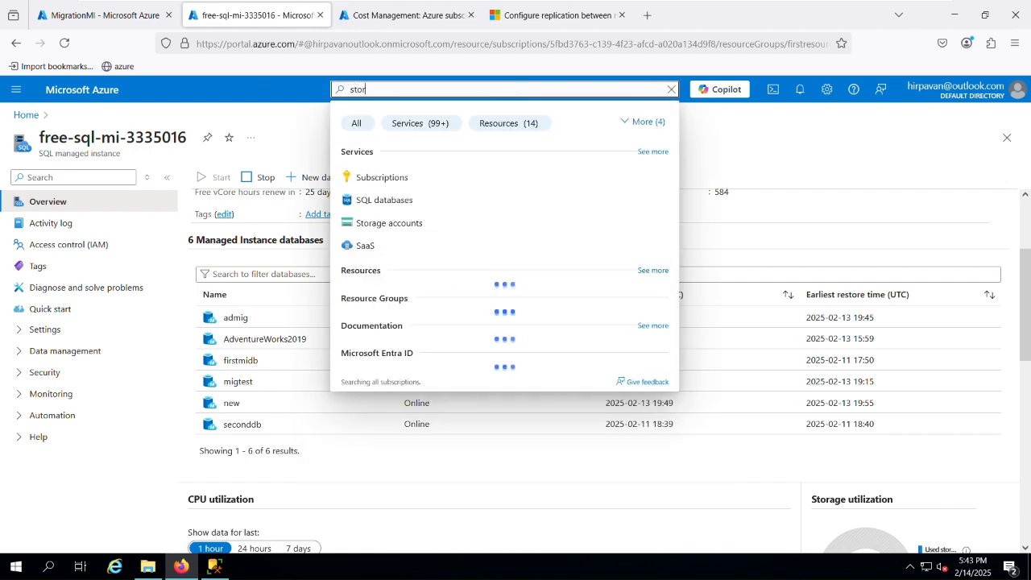
left_click(404, 178)
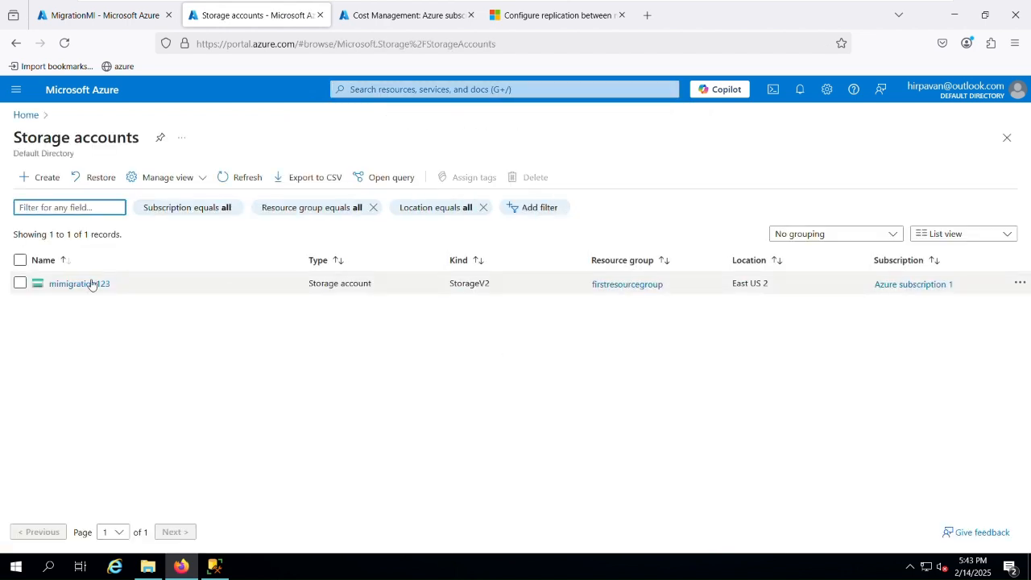
left_click(81, 282)
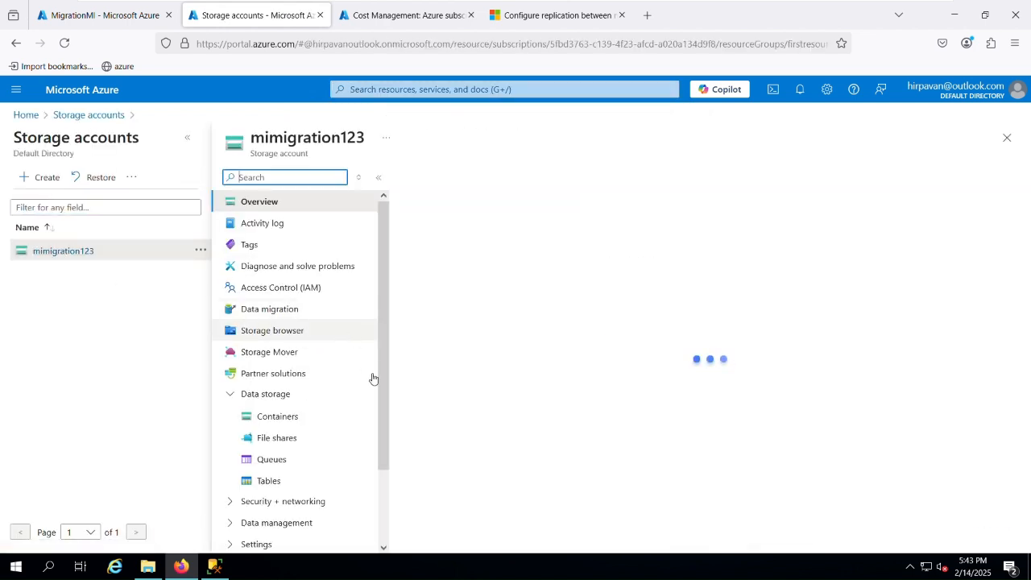
- Reopen the MigrationMI service from Azure Database Migration Services and start a new migration
right_click(97, 90)
left_click(115, 19)
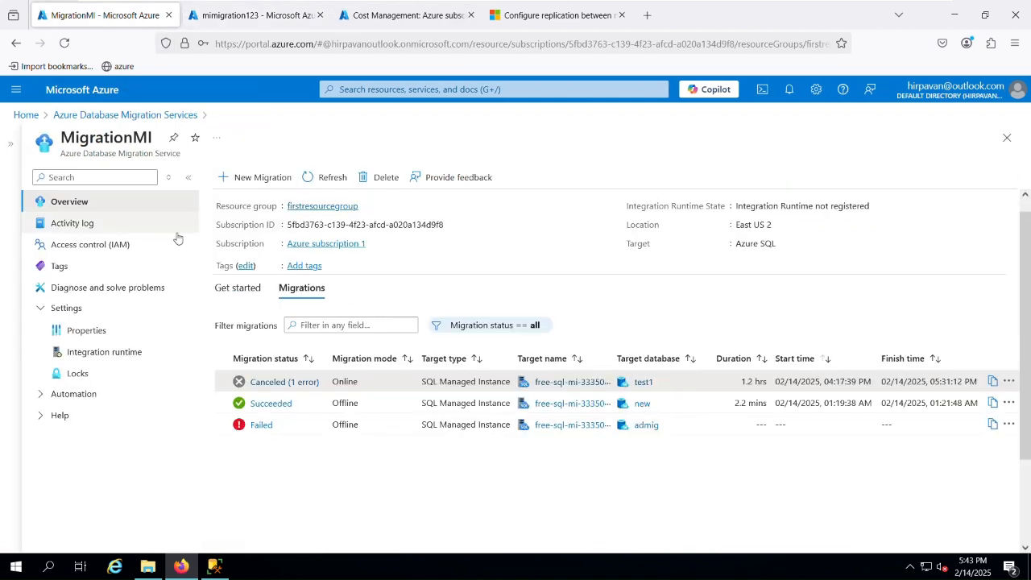
left_click(129, 117)
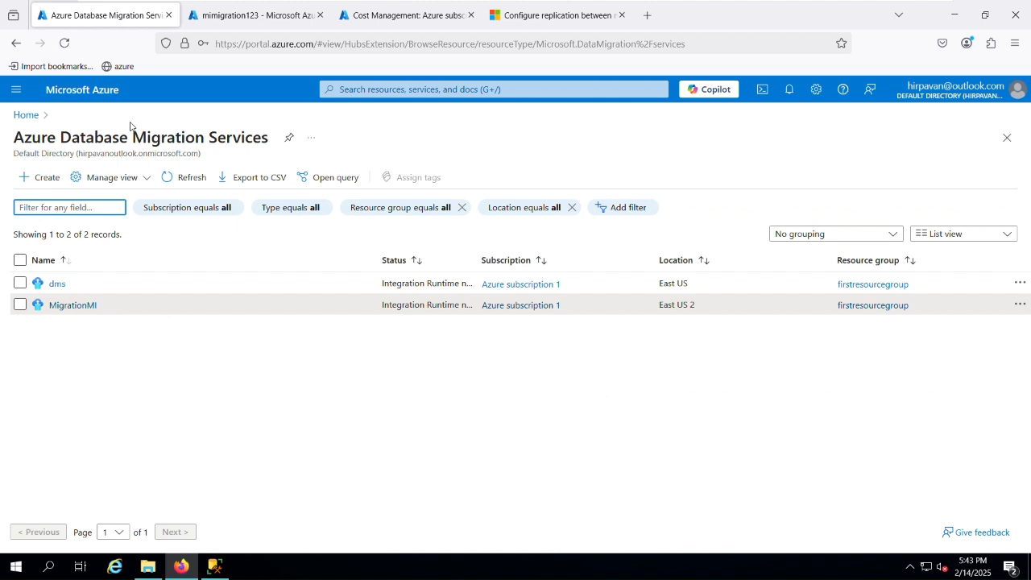
left_click(70, 307)
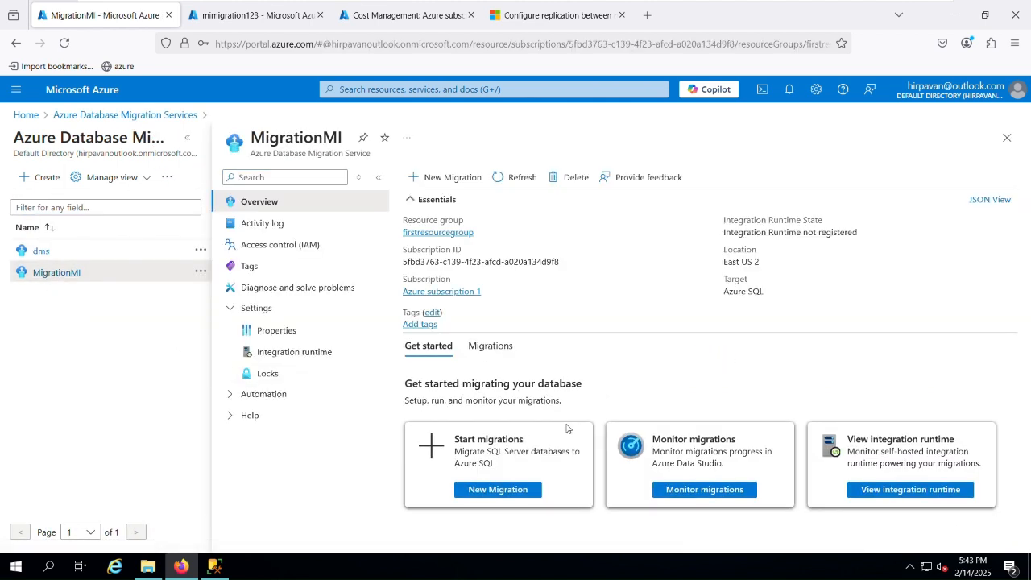
left_click(492, 488)
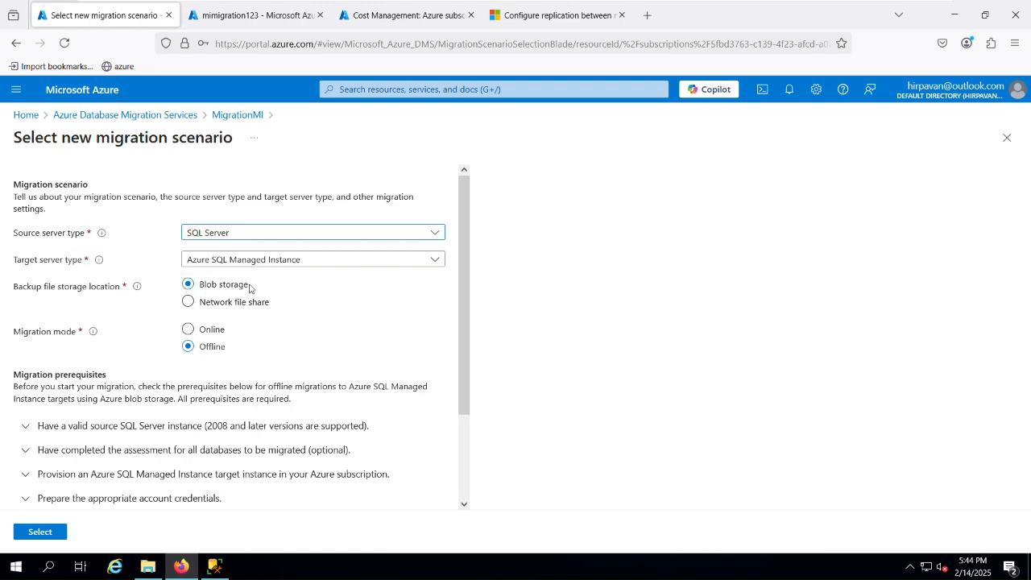
- Set the migration mode to Online and advance the wizard to data source configuration, keeping free-sql-mi-3335016 as the target
left_click(270, 16)
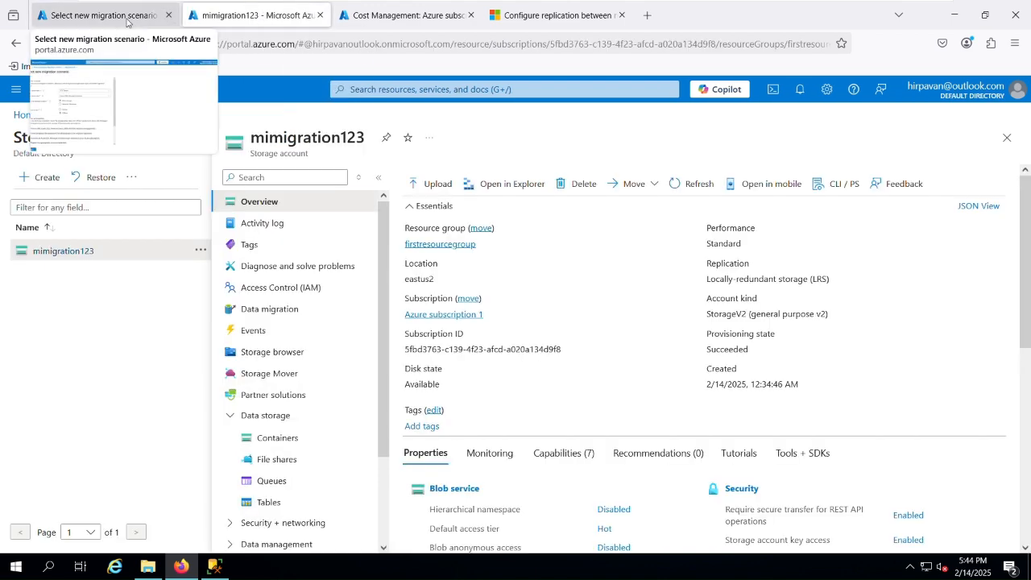
left_click(126, 19)
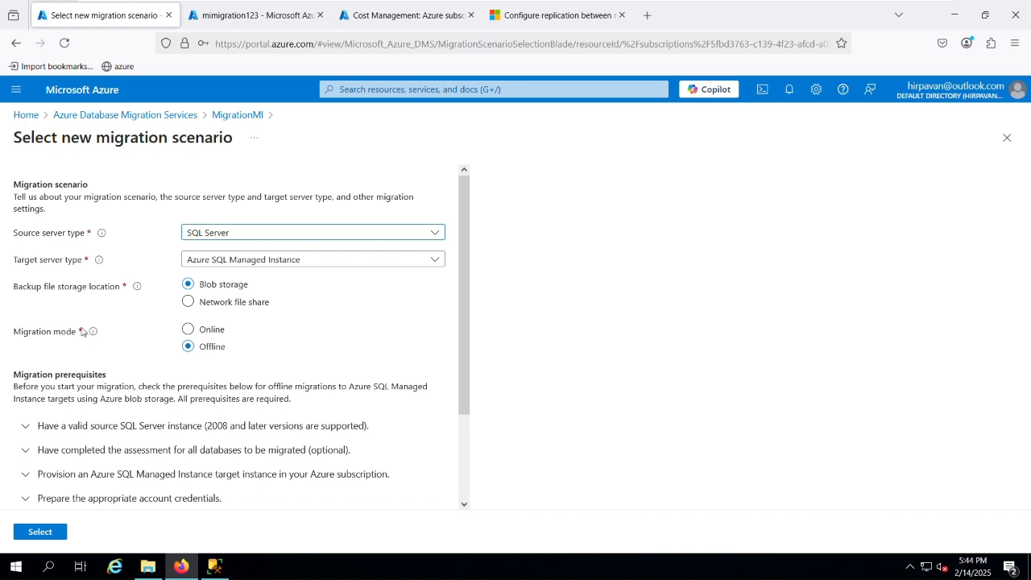
left_click(188, 329)
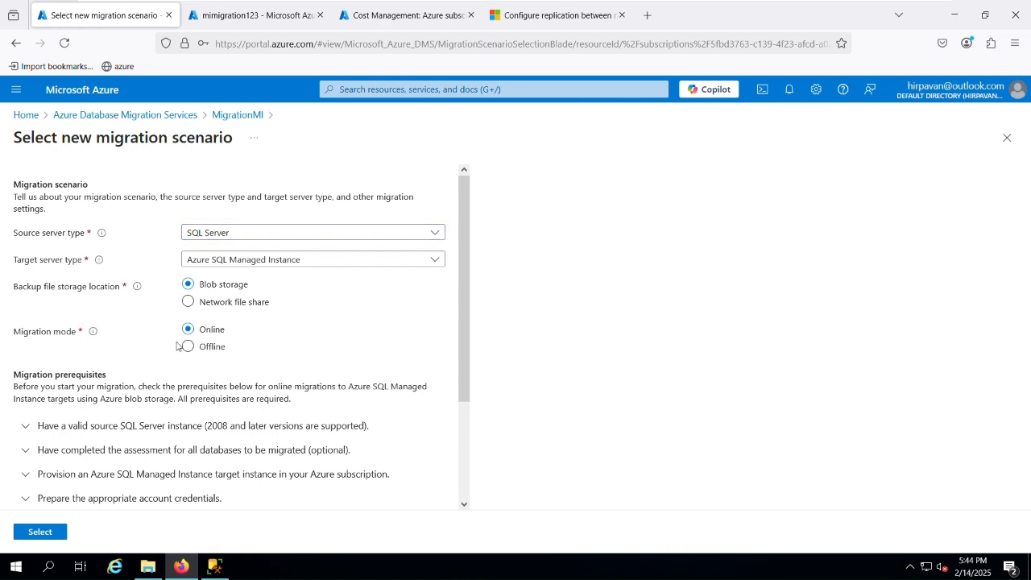
scroll(167, 429, "down", 3)
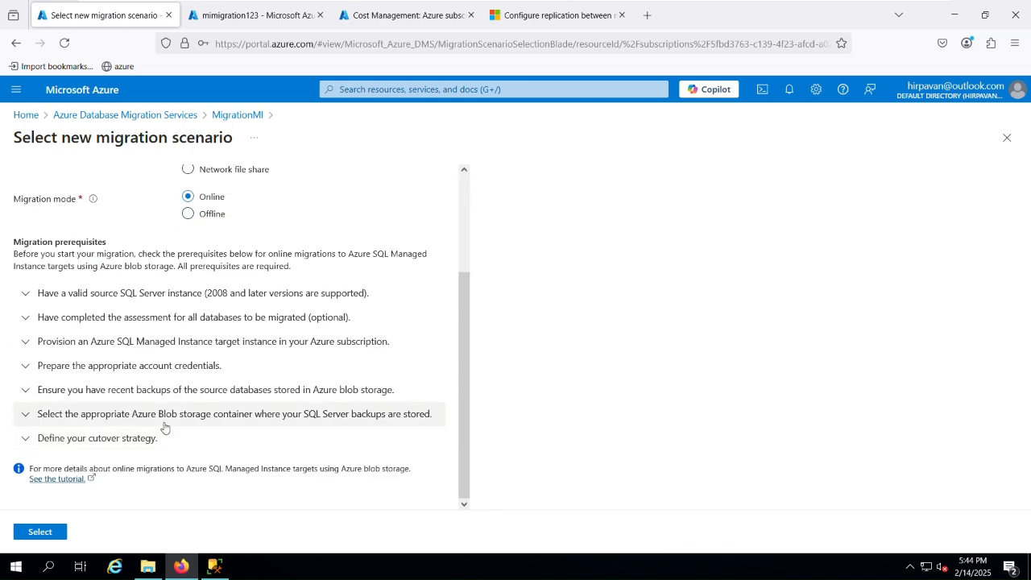
left_click(48, 532)
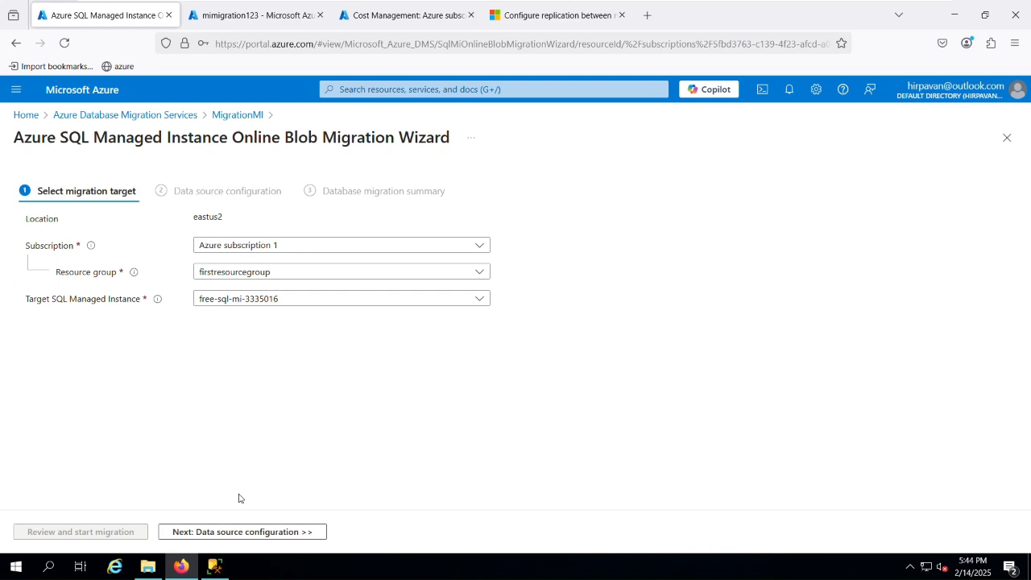
left_click(232, 533)
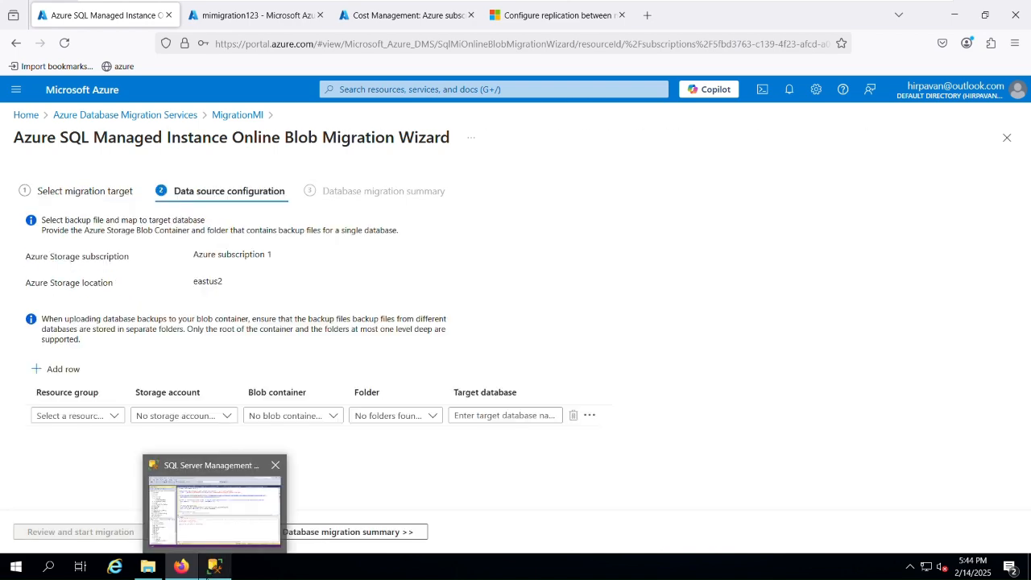
- Switch to SQL Server Management Studio and review the source AdventureWorks2019 database and its backup-to-URL statement
left_click(213, 573)
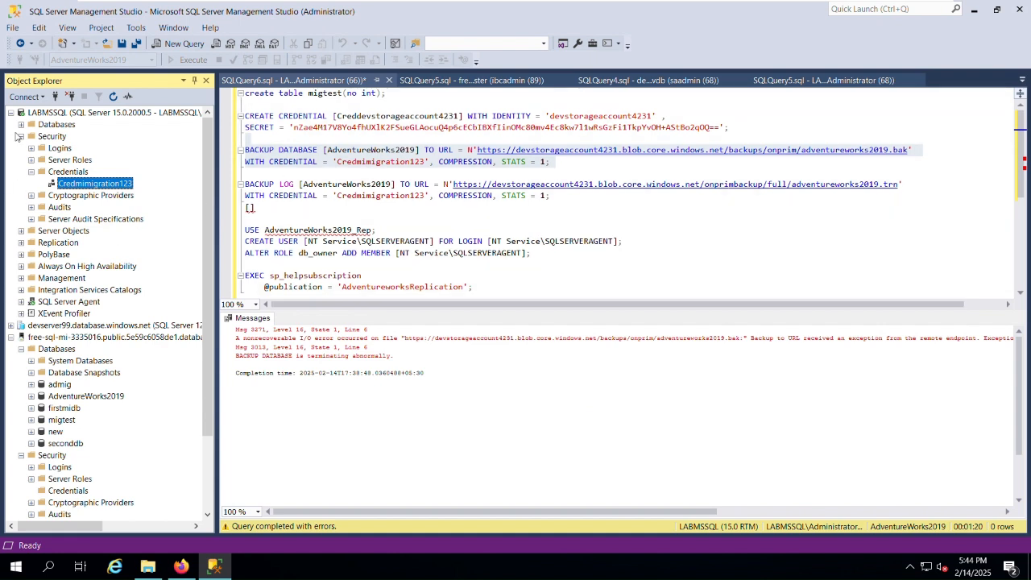
left_click(21, 125)
left_click(85, 160)
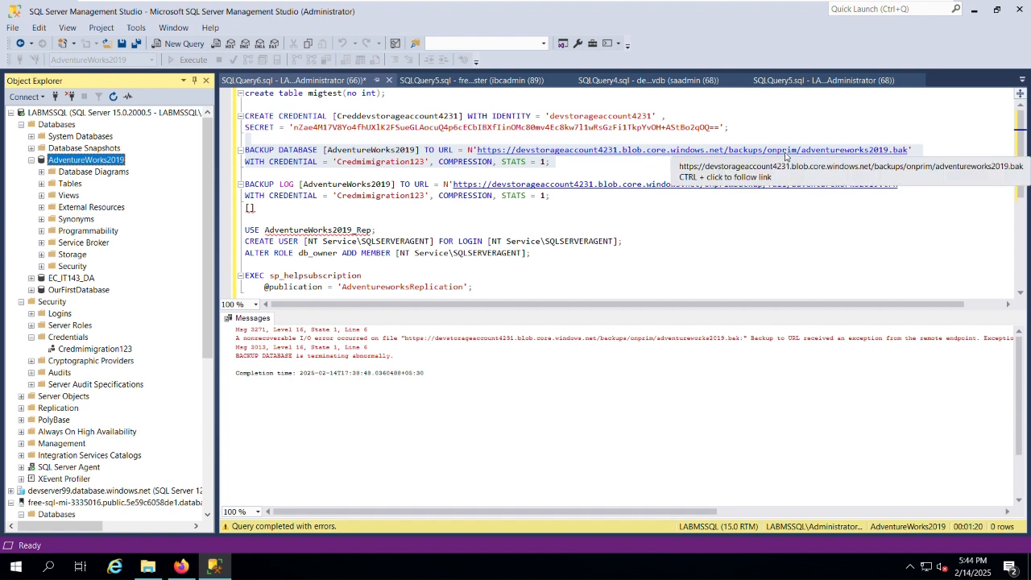
left_click(571, 162)
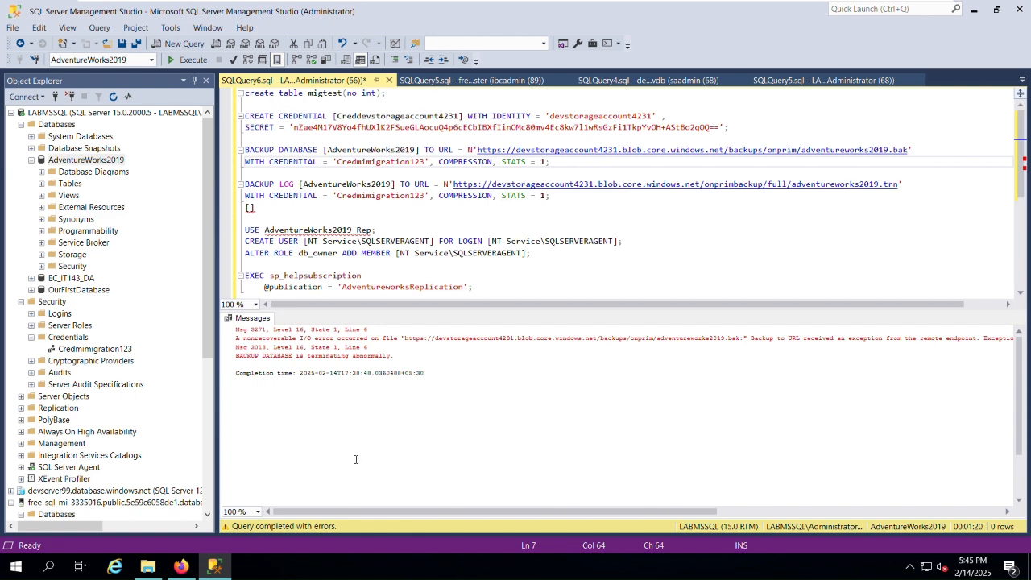
- Switch back to Firefox and examine the overview properties of the mimigration123 storage account
left_click(181, 567)
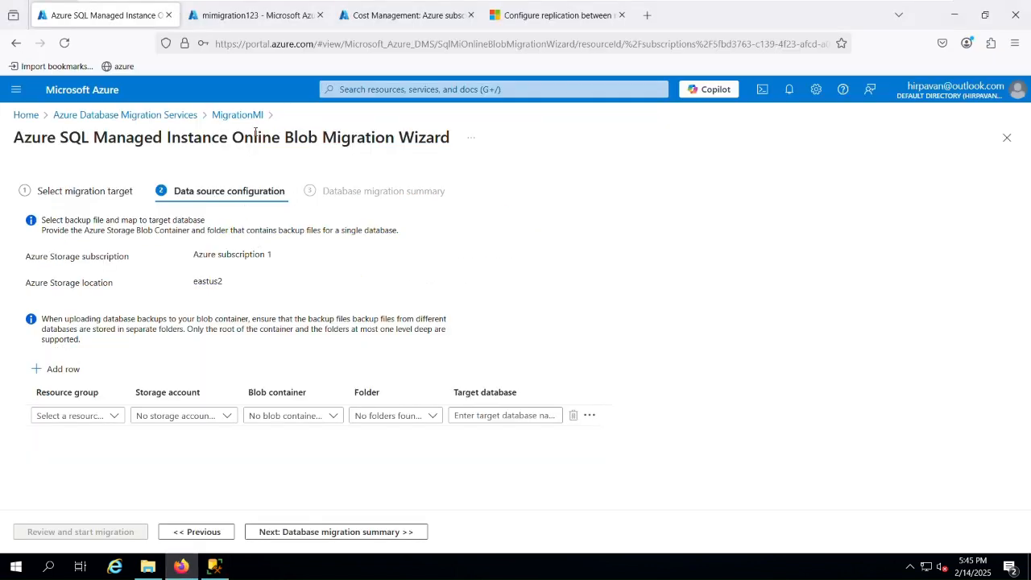
left_click(278, 15)
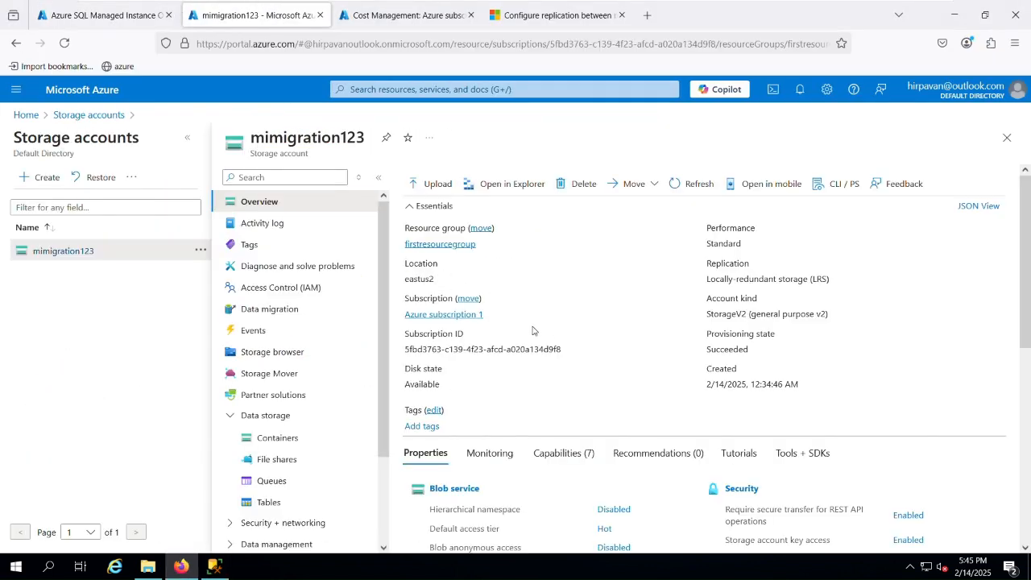
scroll(452, 429, "down", 2)
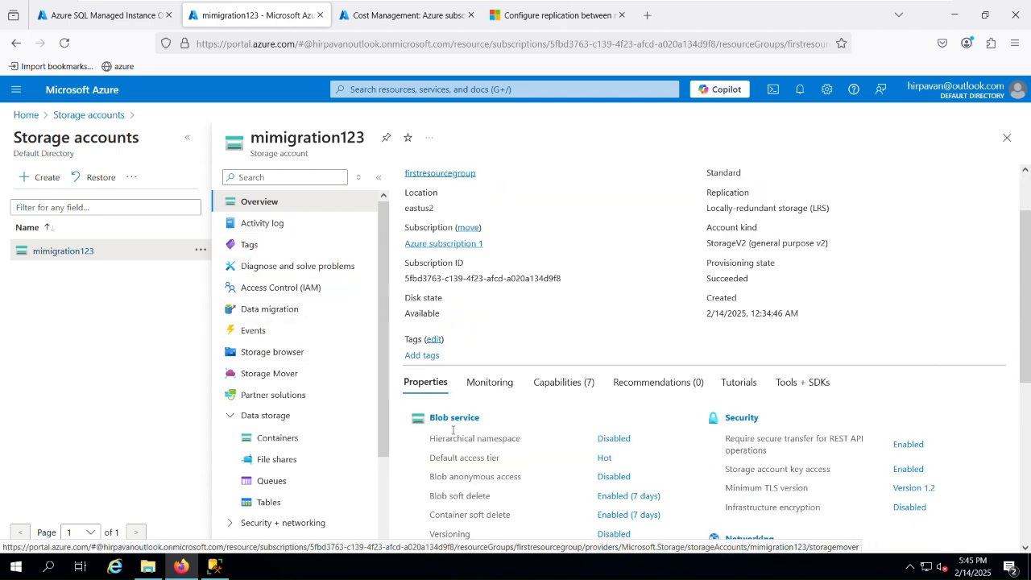
scroll(452, 430, "down", 4)
scroll(478, 406, "down", 5)
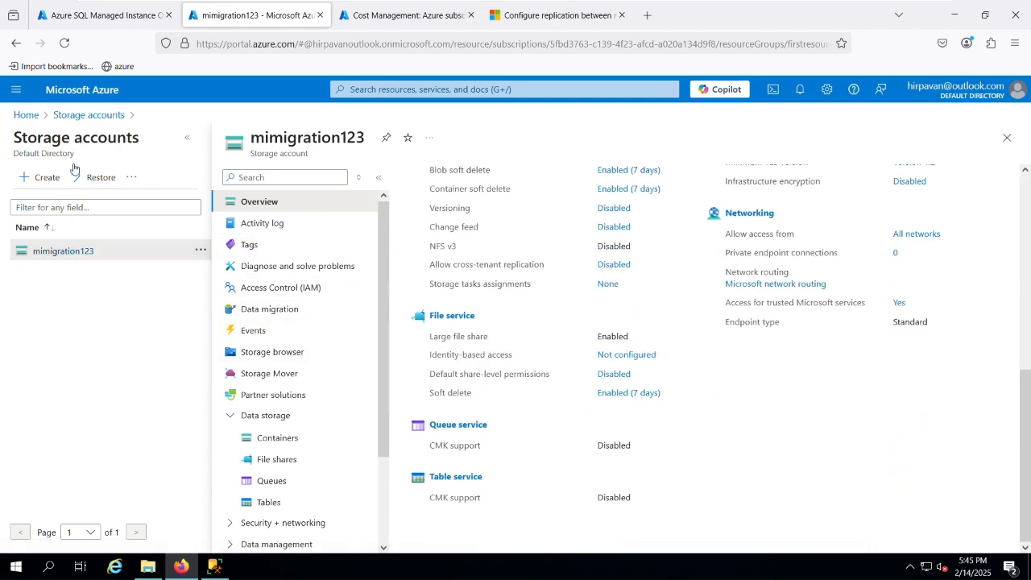
- Reopen mimigration123 from the storage accounts list, go to its blob containers and open the $logs container
left_click(91, 115)
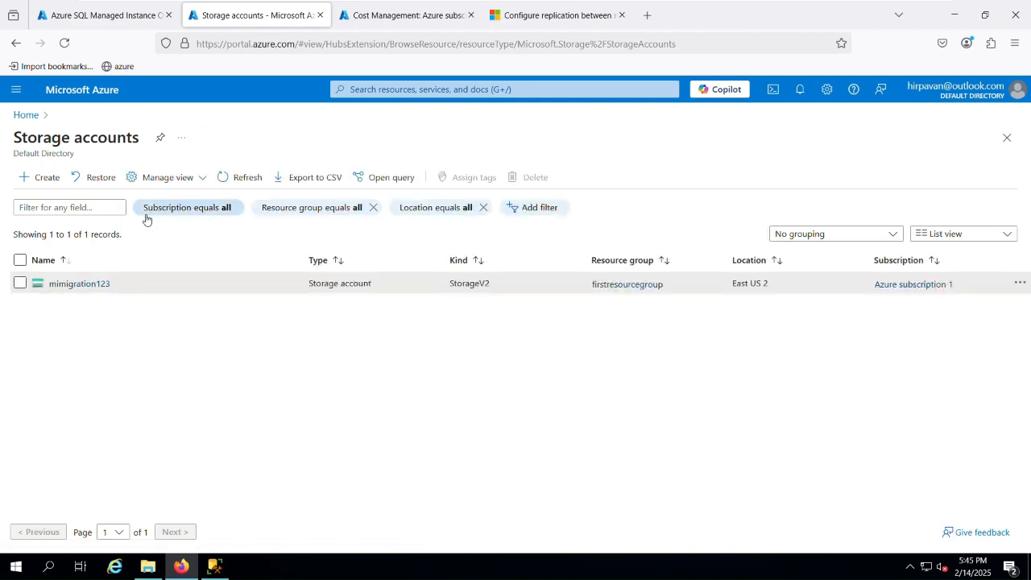
left_click(79, 284)
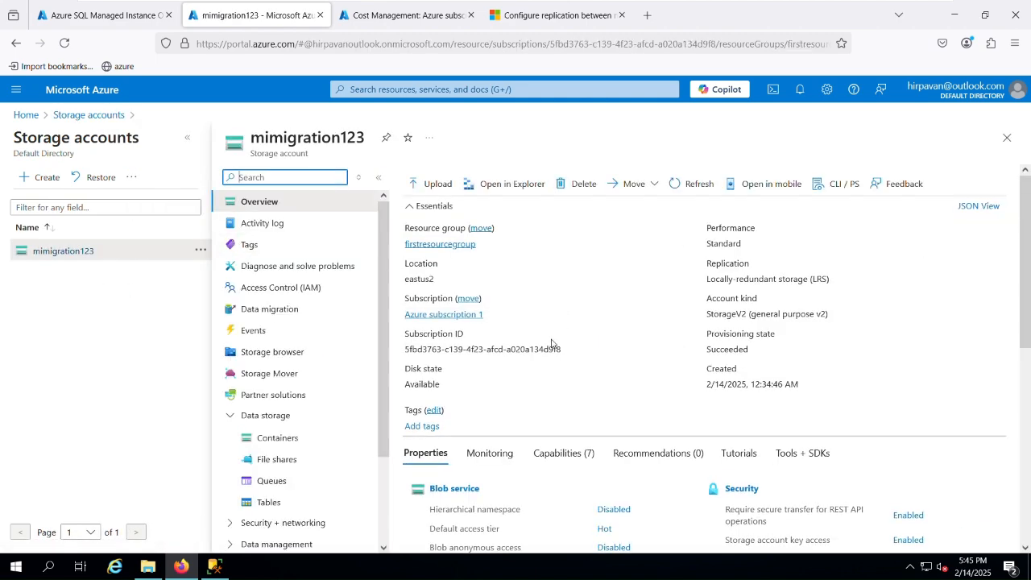
scroll(551, 345, "down", 3)
scroll(551, 346, "down", 2)
scroll(341, 409, "down", 2)
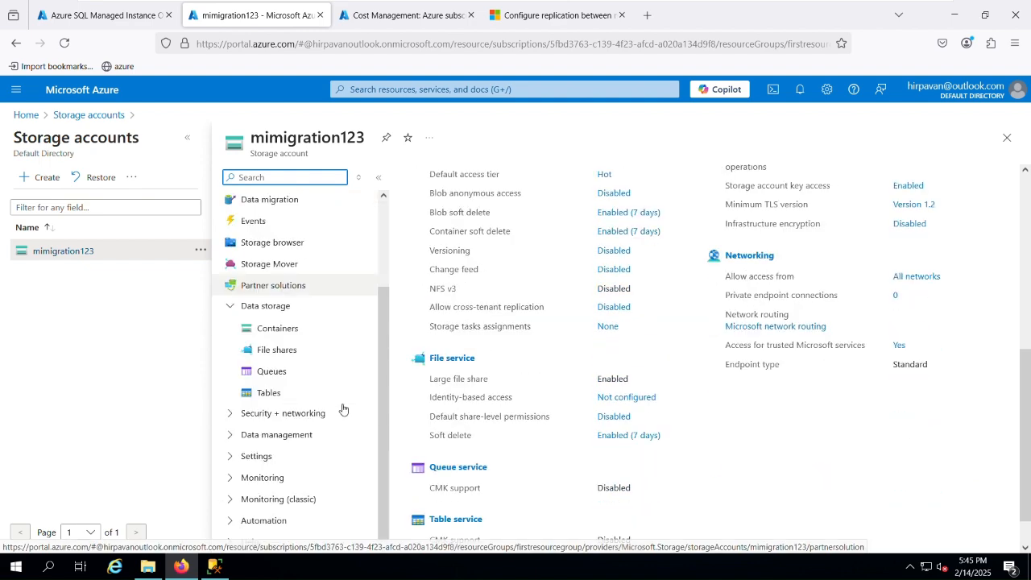
left_click(281, 332)
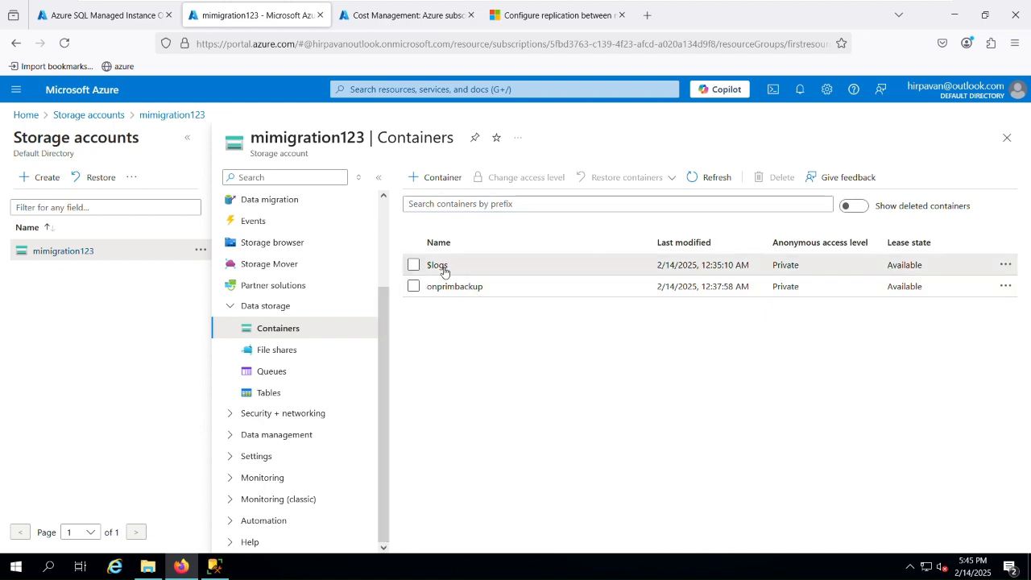
left_click(441, 265)
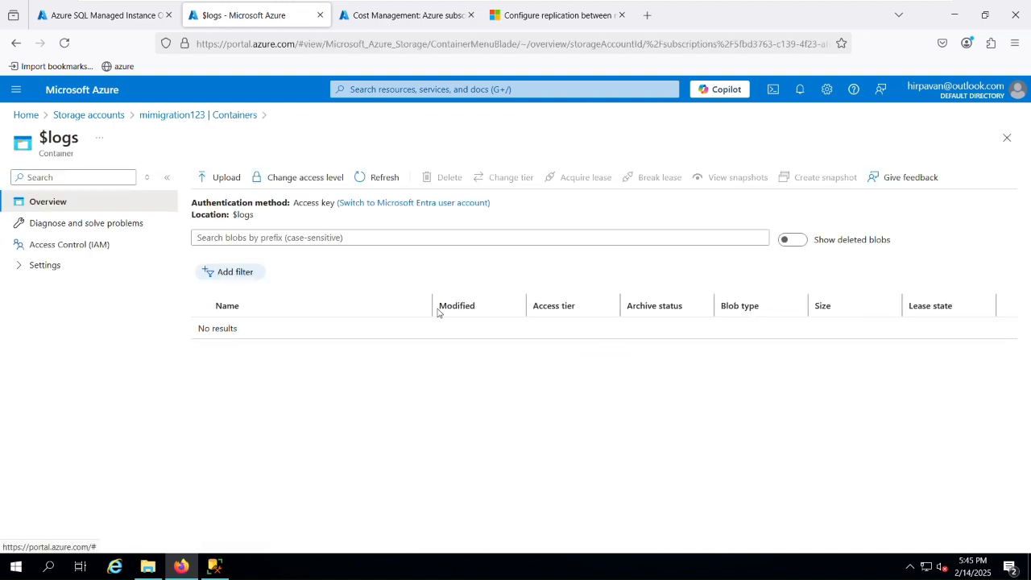
- Try to upload INIFILE_MSSQL.txt to the $logs container
left_click(222, 179)
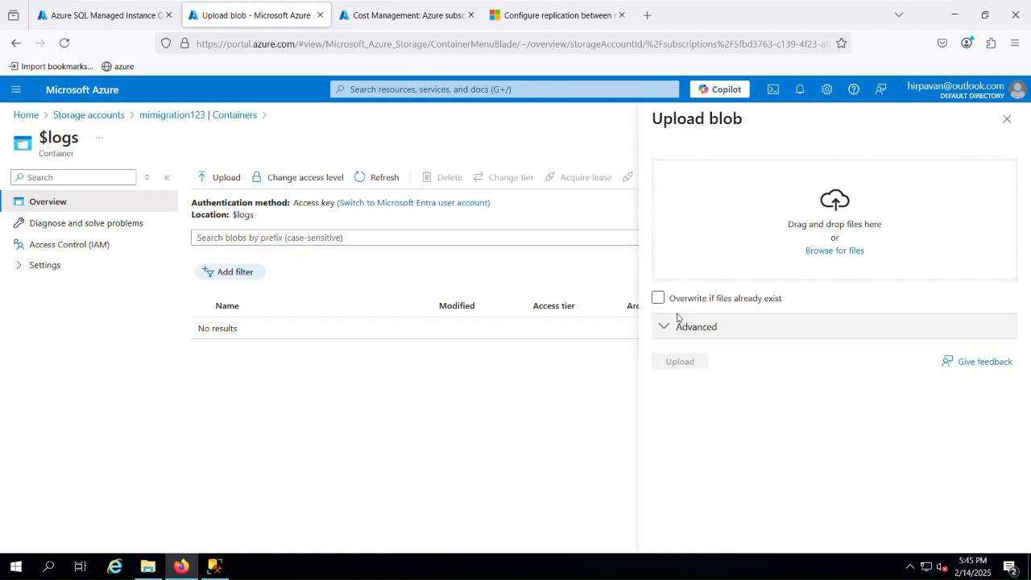
left_click(818, 257)
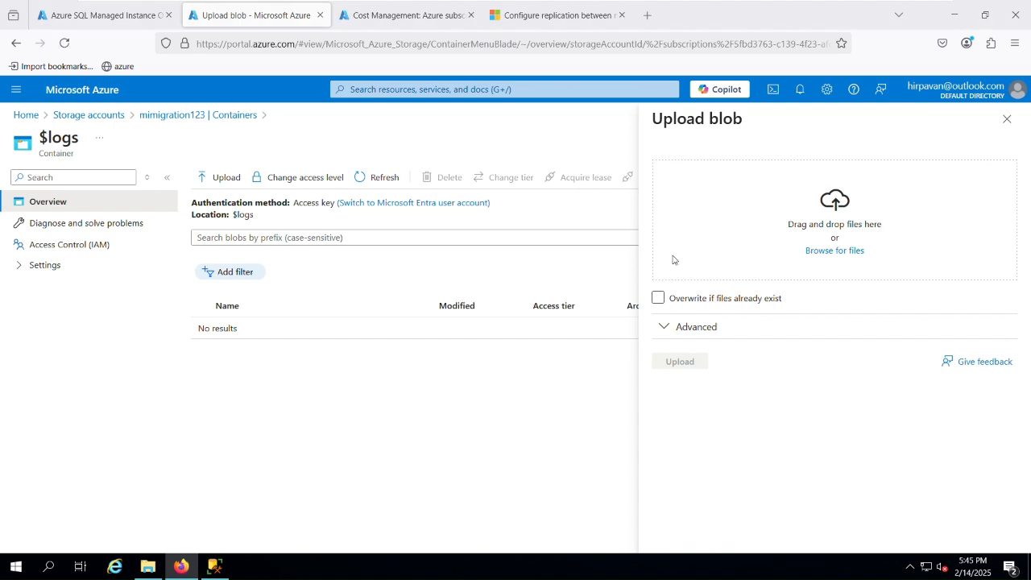
double_click(164, 124)
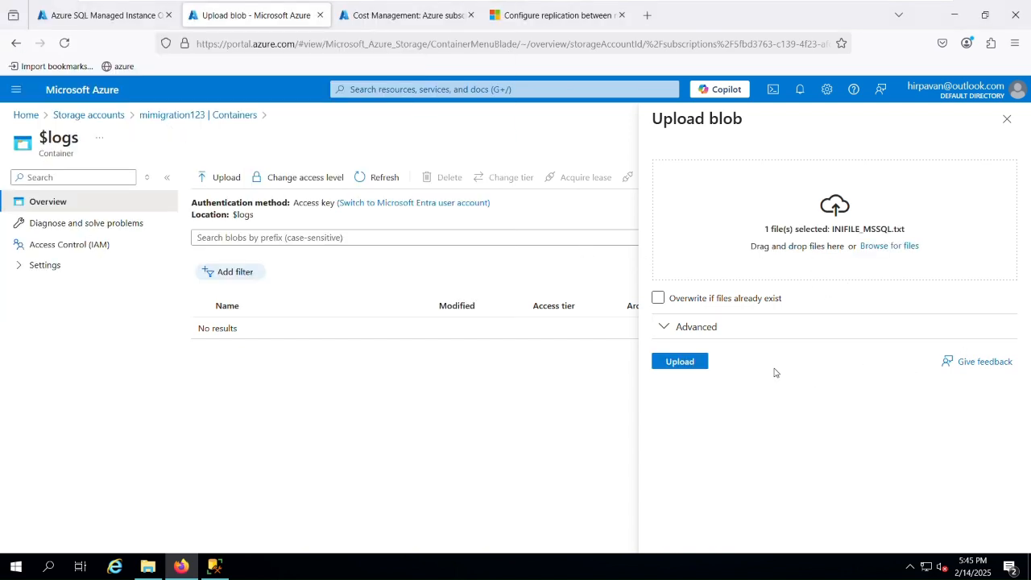
left_click(691, 363)
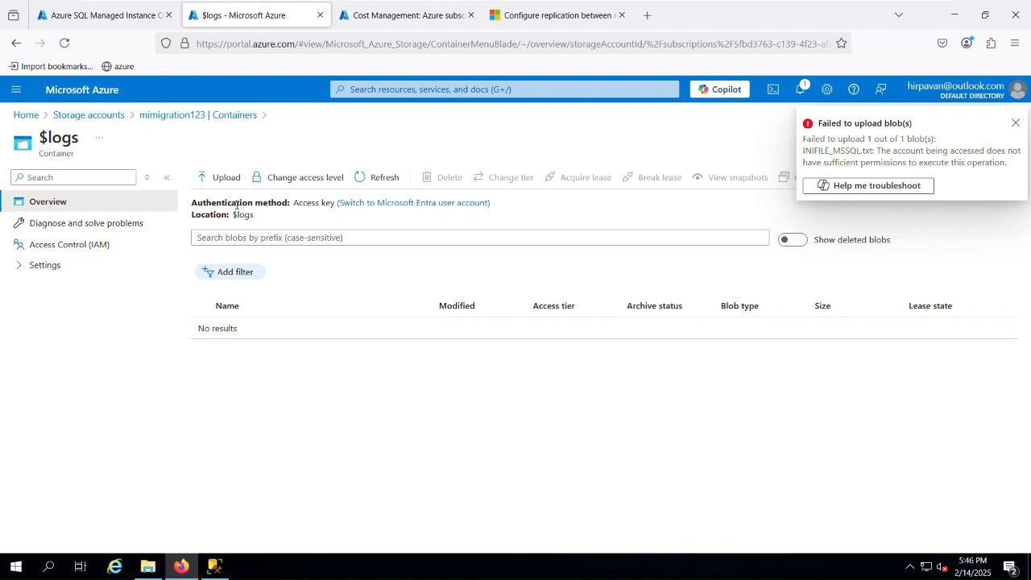
- Go to the onprimbackup container, copy the URL of the AdventureWorks2019.bak blob and close its properties
left_click(172, 119)
left_click(455, 287)
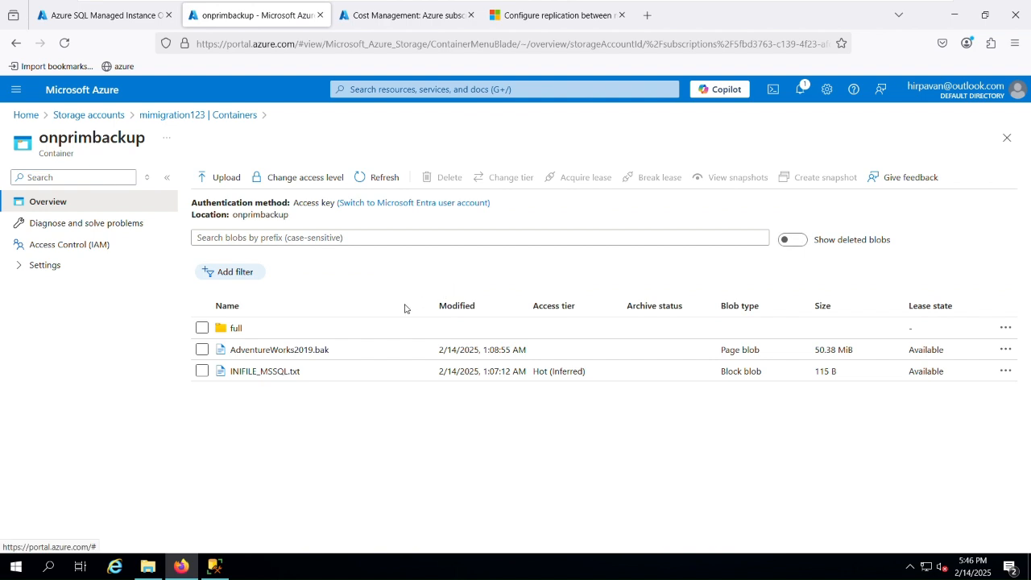
left_click(284, 349)
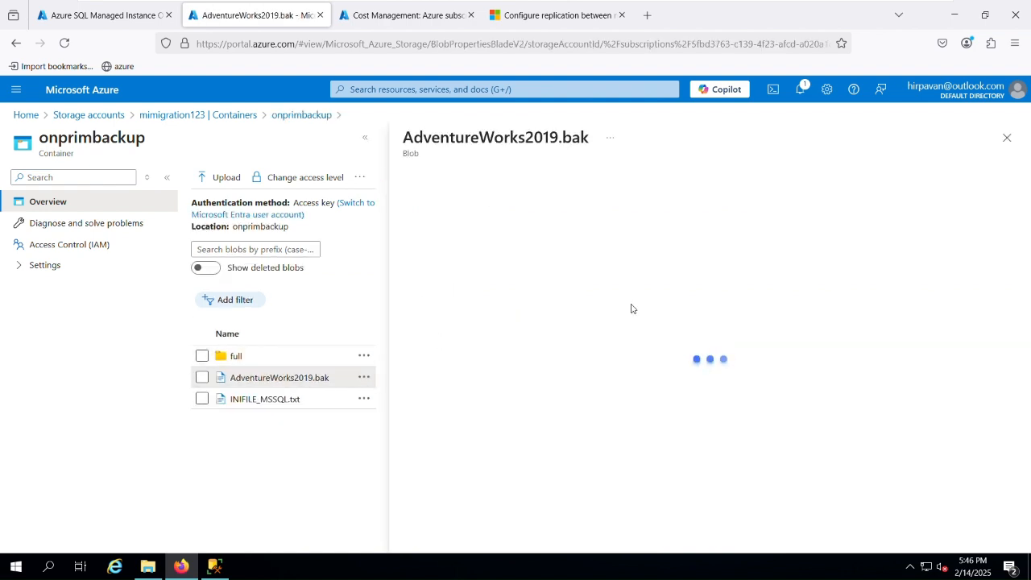
left_click(692, 254)
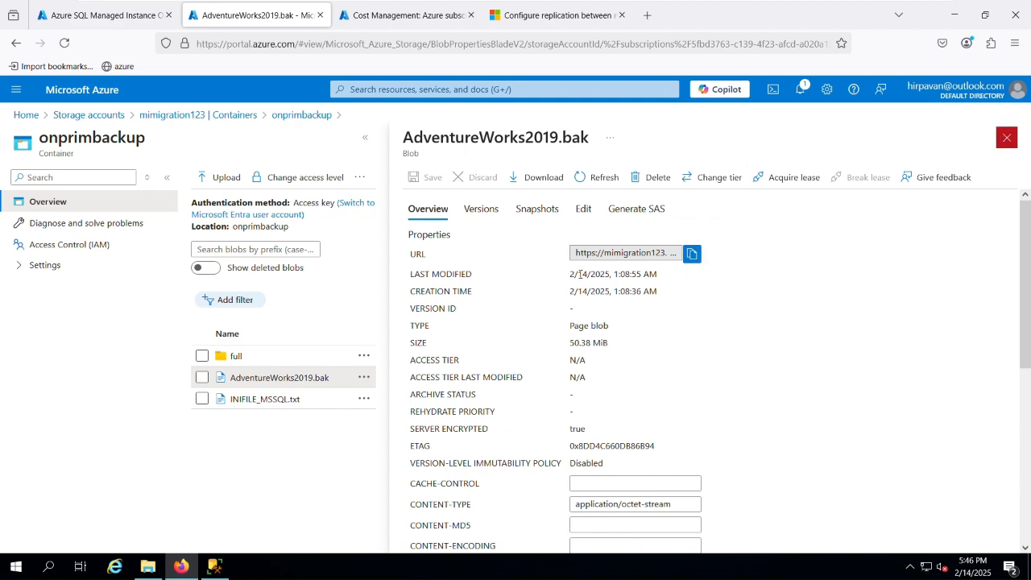
key("Escape")
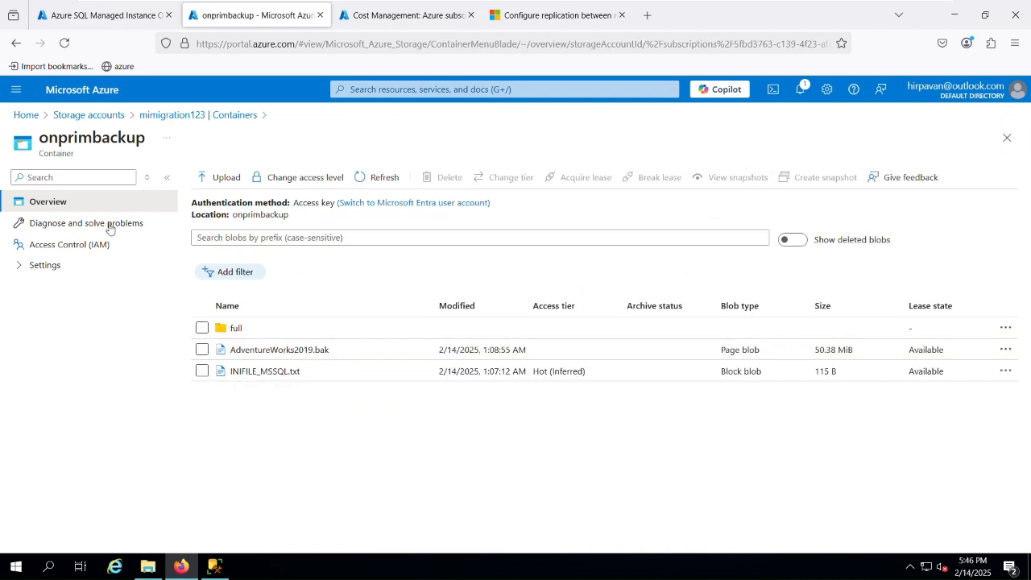
left_click(211, 568)
left_click_drag(478, 150, 800, 160)
left_click_drag(799, 152, 767, 152)
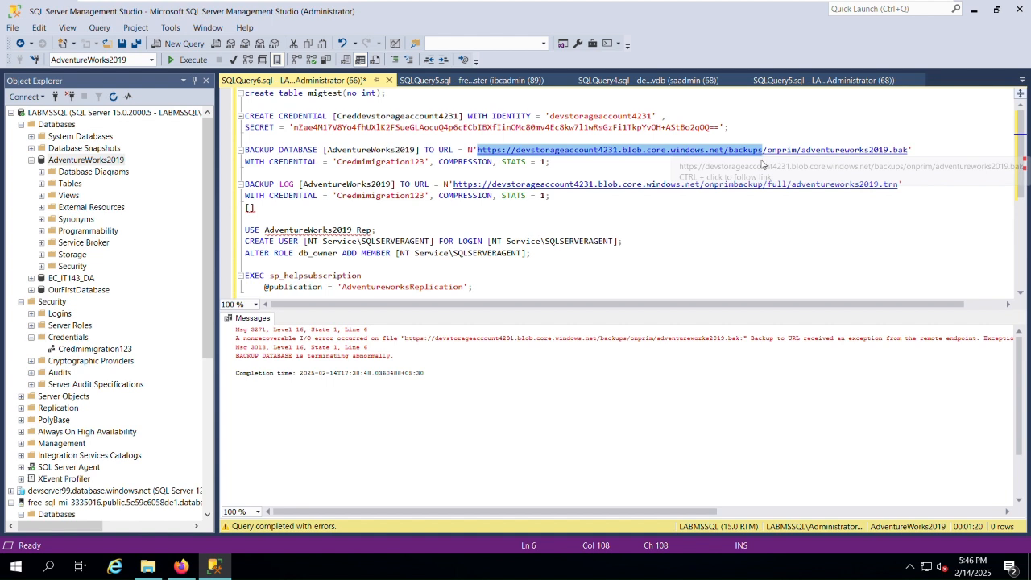
key("ctrl+v")
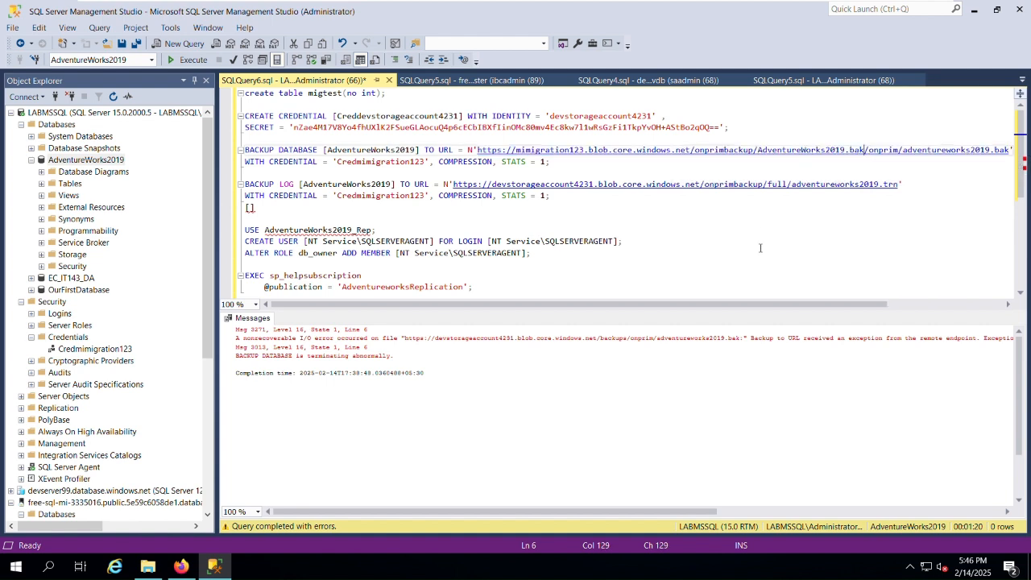
key("BackSpace")
key("BackSpace")
key("BackSpace")
key("BackSpace")
key("BackSpace")
key("BackSpace")
key("BackSpace")
key("BackSpace")
key("BackSpace")
key("BackSpace")
key("BackSpace")
key("BackSpace")
key("BackSpace")
key("BackSpace")
key("BackSpace")
key("BackSpace")
key("BackSpace")
key("BackSpace")
key("BackSpace")
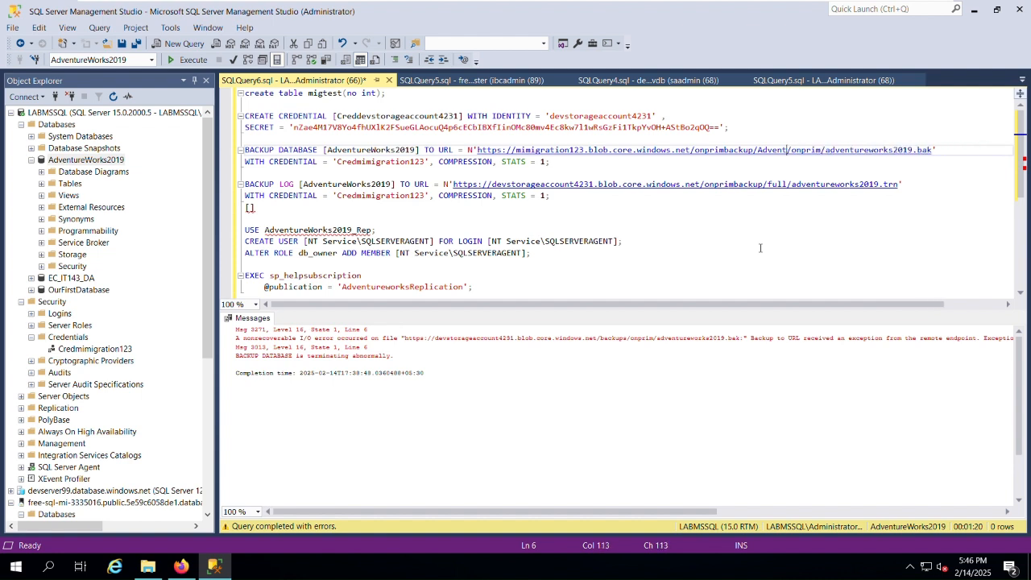
key("BackSpace")
key("BackSpace")
key("BackSpace")
key("BackSpace")
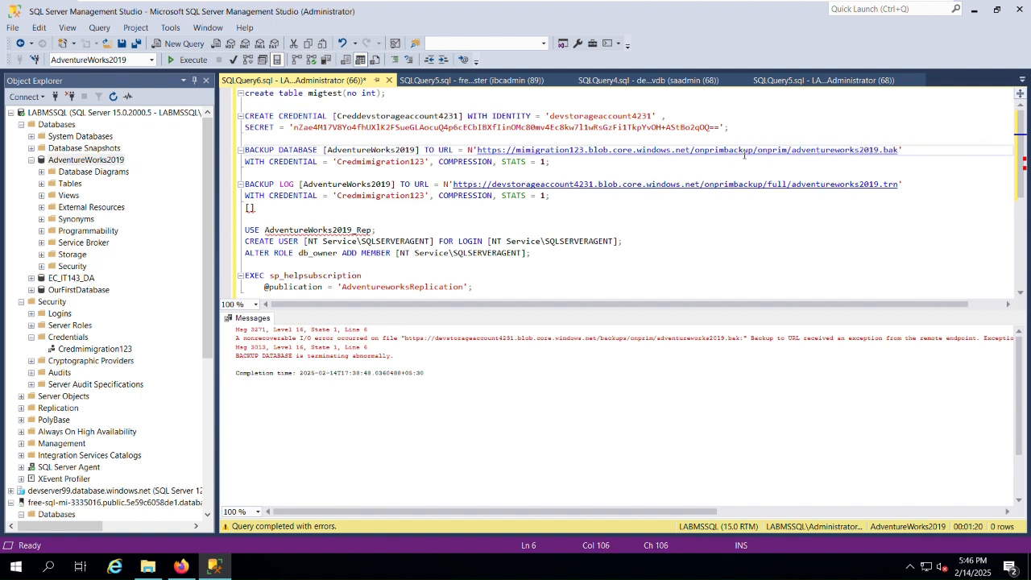
left_click_drag(754, 150, 787, 184)
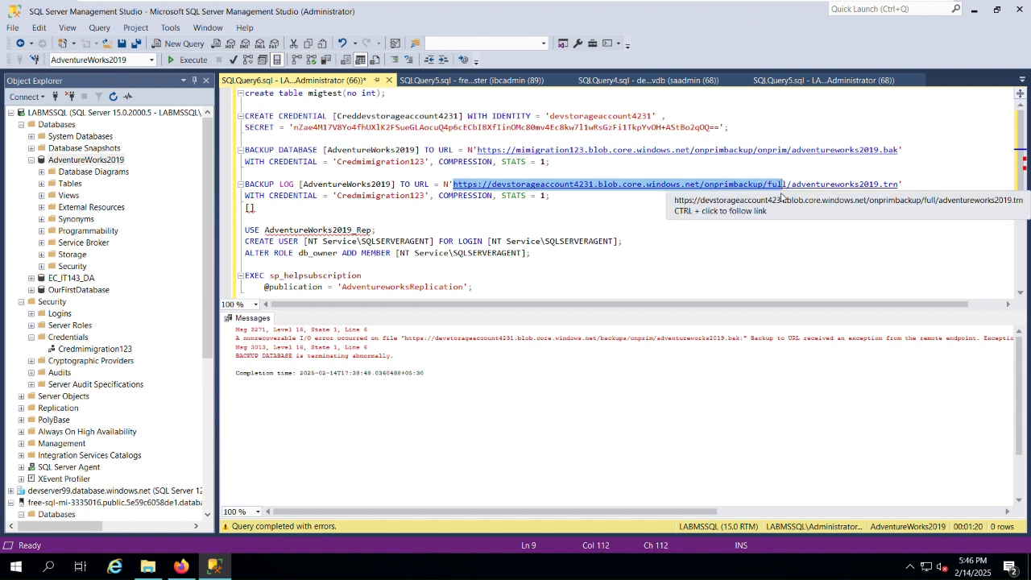
key("ctrl+v")
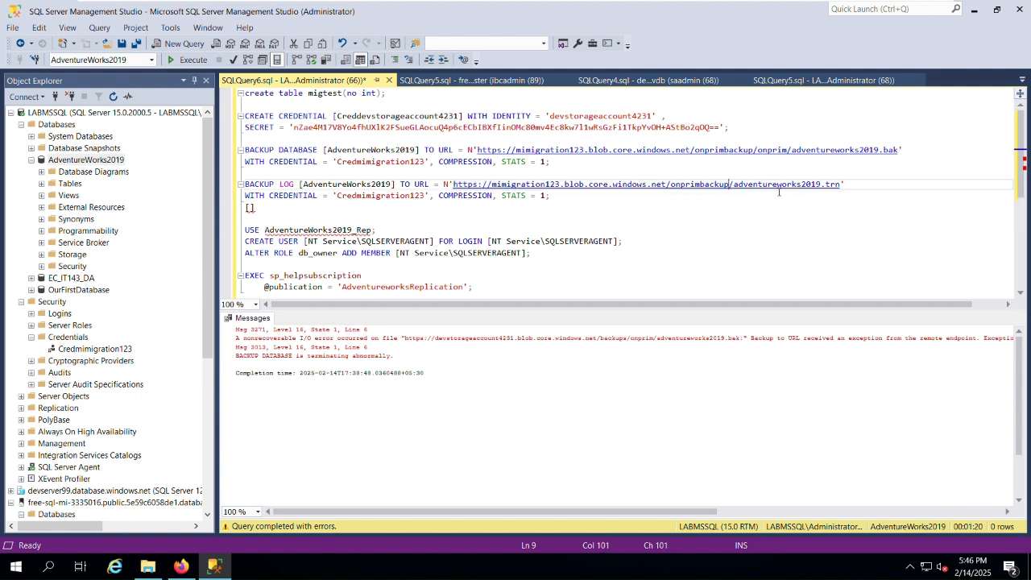
type("/onprim")
- Execute only the BACKUP DATABASE statement for AdventureWorks2019
left_click_drag(547, 162, 254, 139)
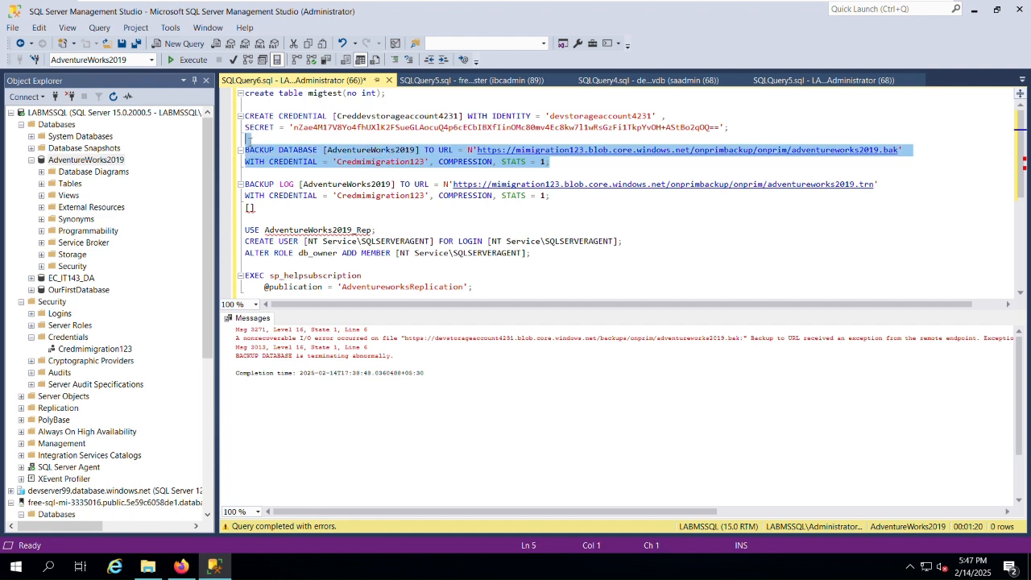
left_click(191, 62)
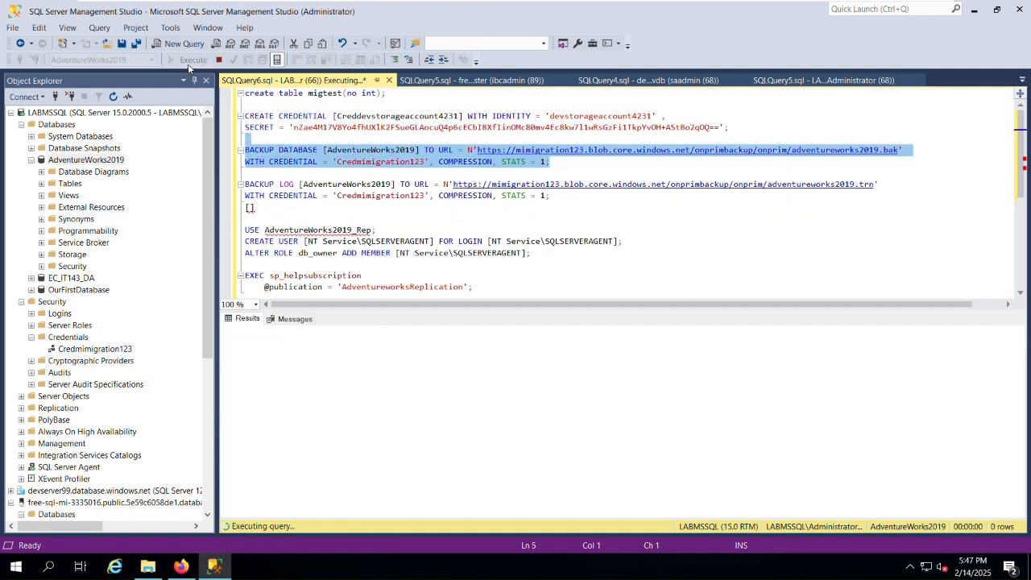
- Switch to Firefox, refresh the mimigration123 containers and check the onprim folder in onprimbackup for the backup file
left_click(181, 566)
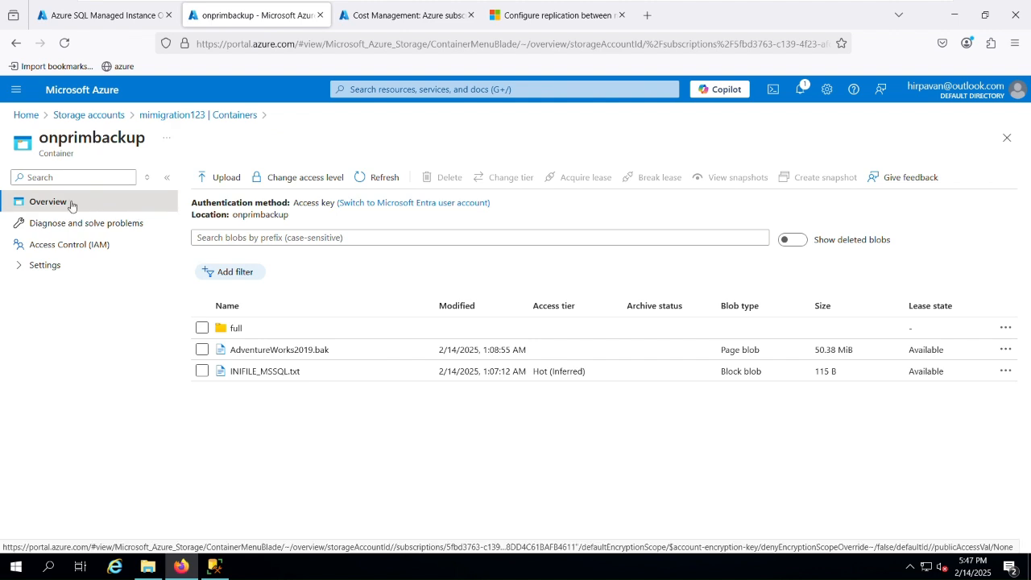
left_click(164, 115)
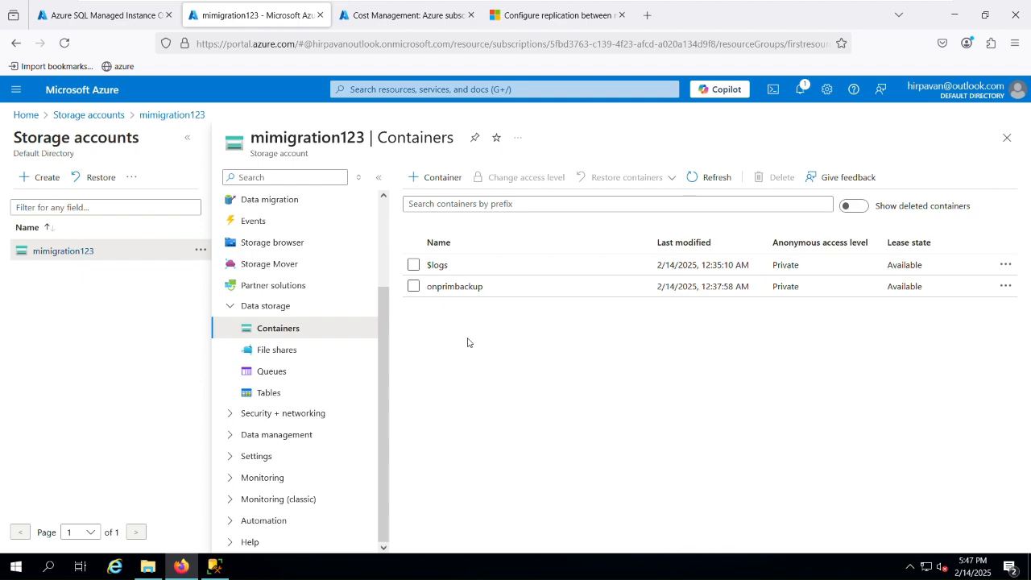
left_click(716, 178)
left_click(216, 567)
left_click(216, 574)
left_click(463, 289)
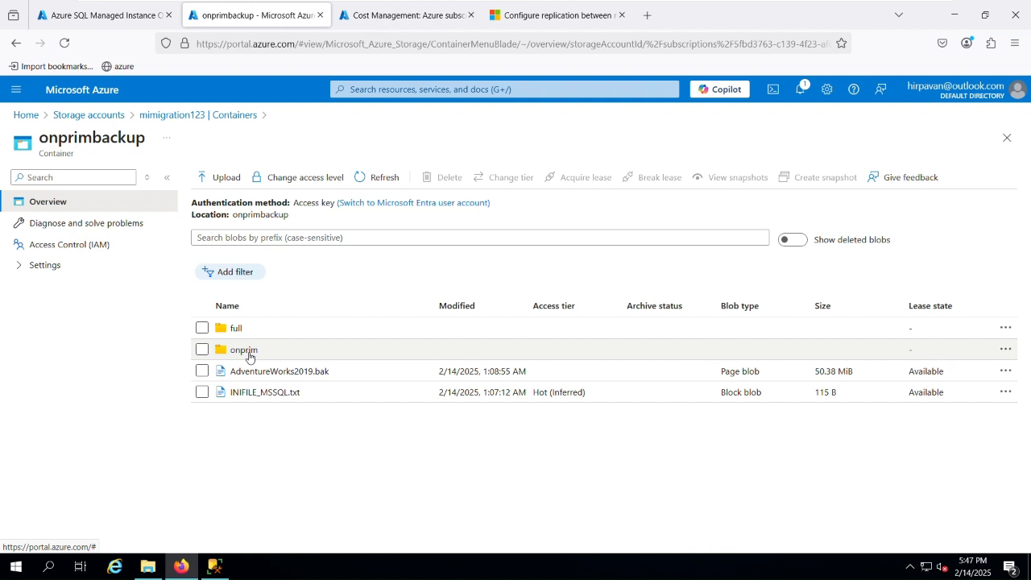
left_click(246, 353)
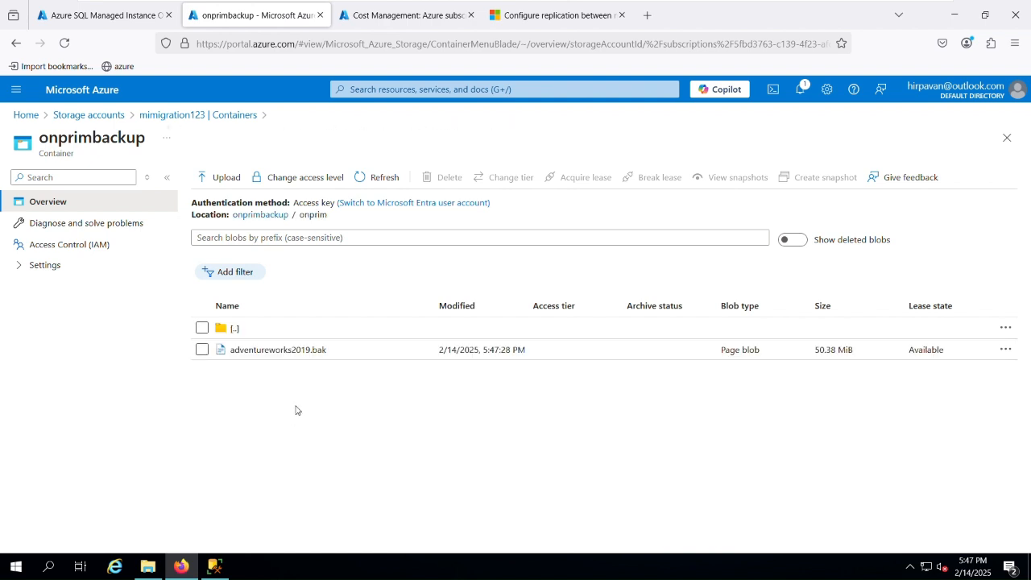
- Return to SQL Server Management Studio and examine the end of the database backup's messages
left_click(954, 15)
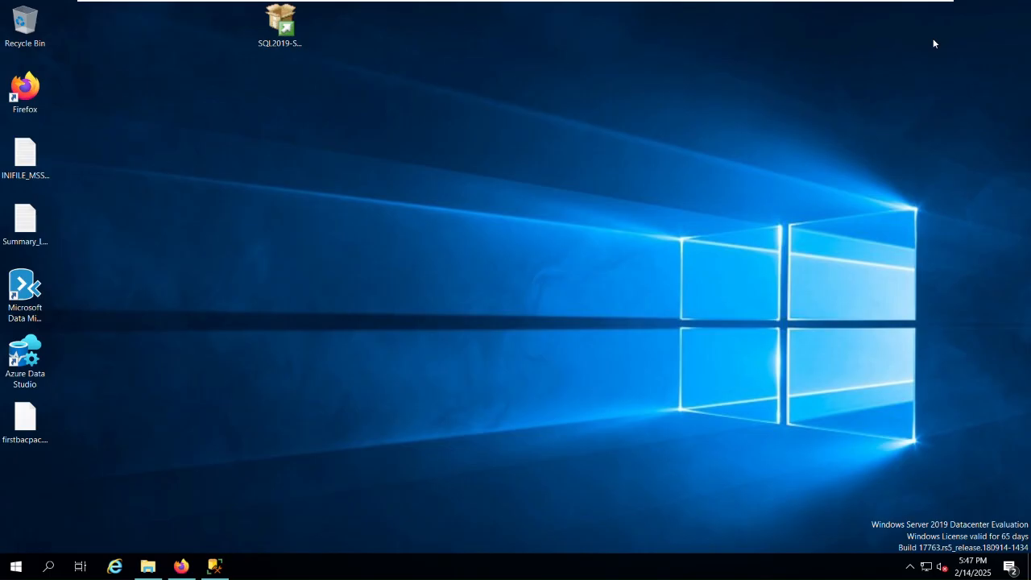
left_click(181, 566)
left_click(214, 566)
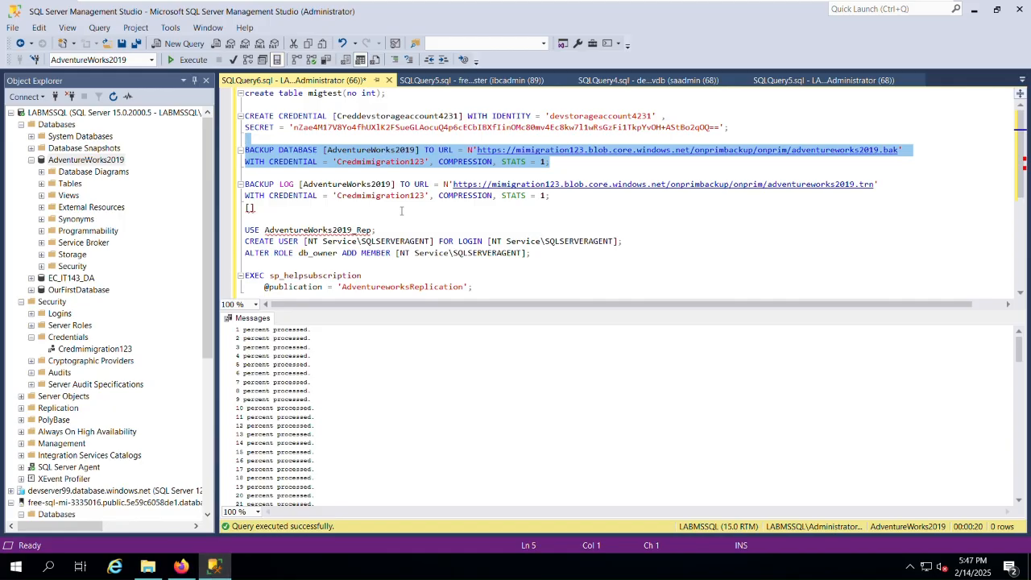
scroll(308, 466, "down", 20)
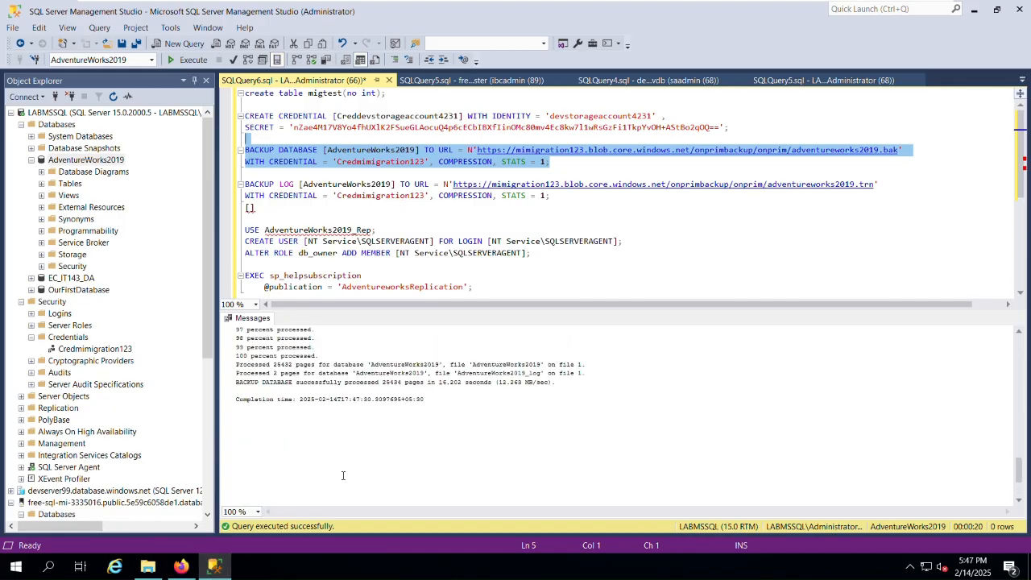
- Switch to the migration wizard in Firefox, return to the migration target page and advance to data source configuration again
left_click(182, 567)
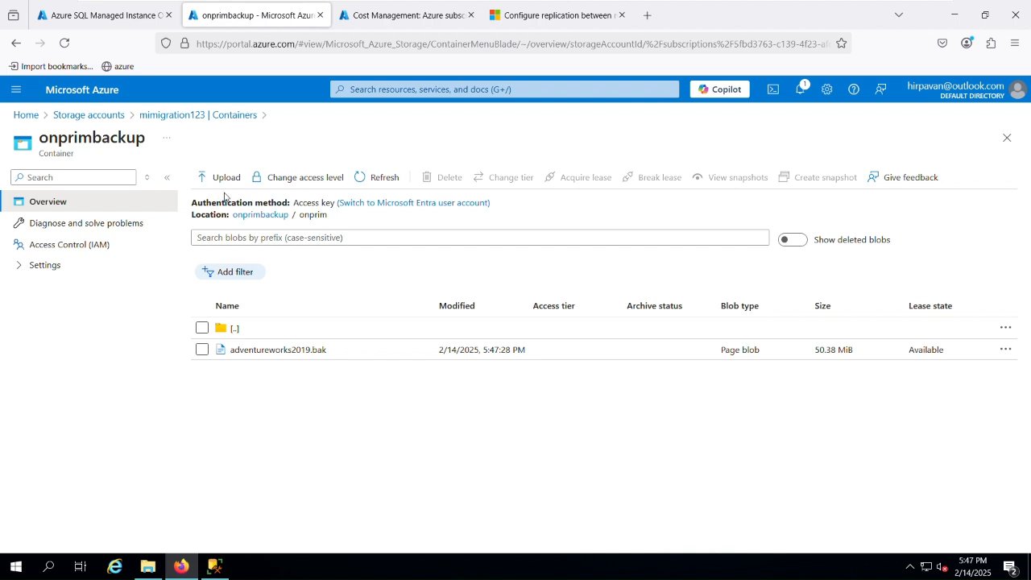
left_click(129, 20)
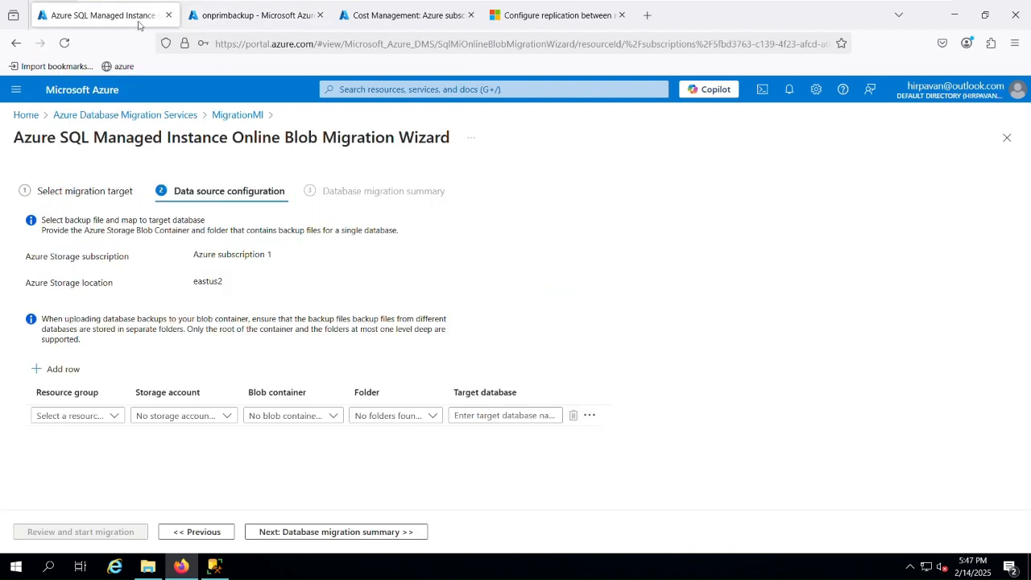
left_click(204, 534)
left_click(232, 530)
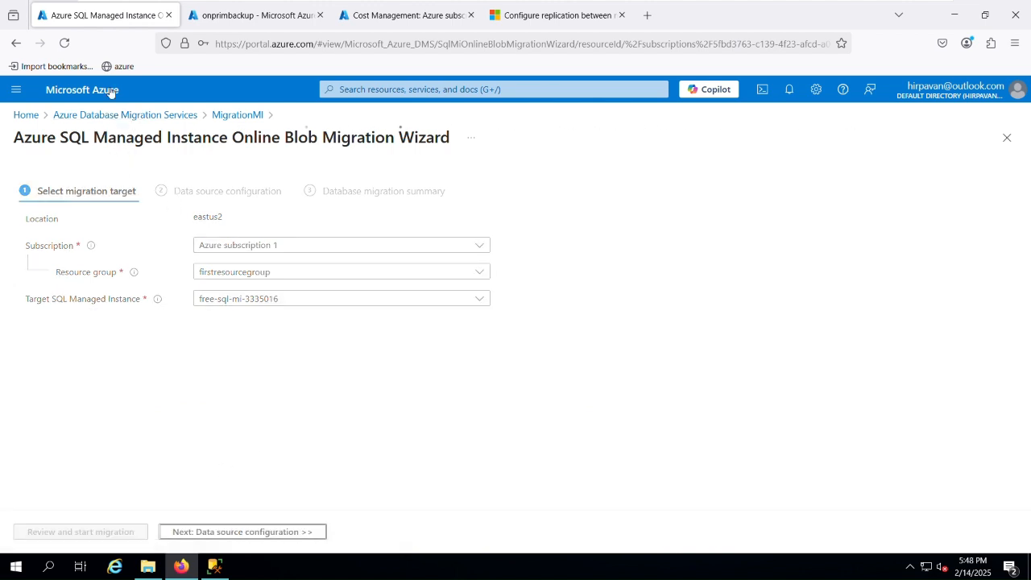
- Set the backup source to resource group firstresourcegroup, storage account mimigration123, blob container onprimbackup and folder onprim
left_click(116, 415)
left_click(69, 460)
left_click(227, 416)
left_click(228, 416)
left_click(434, 416)
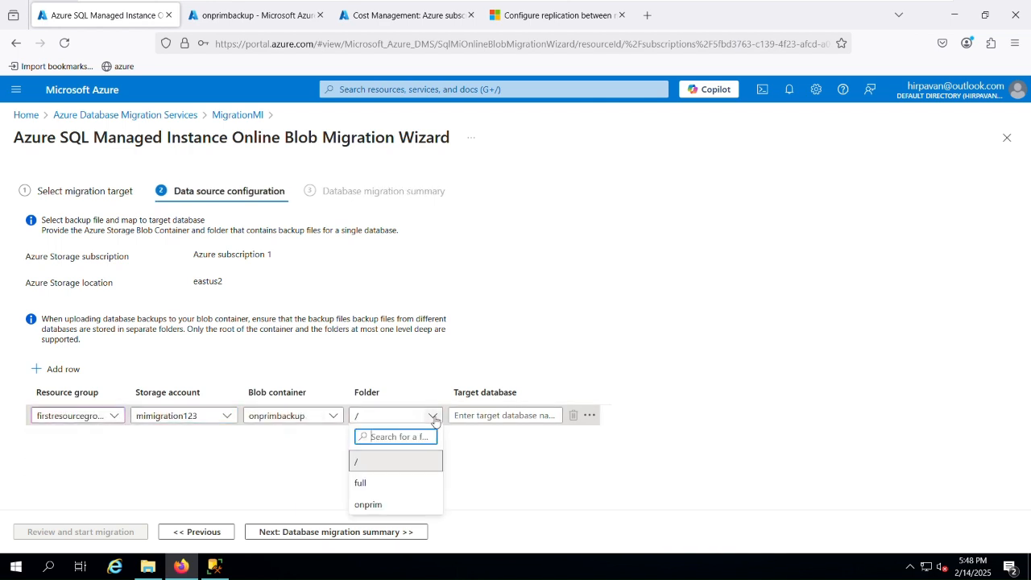
left_click(371, 505)
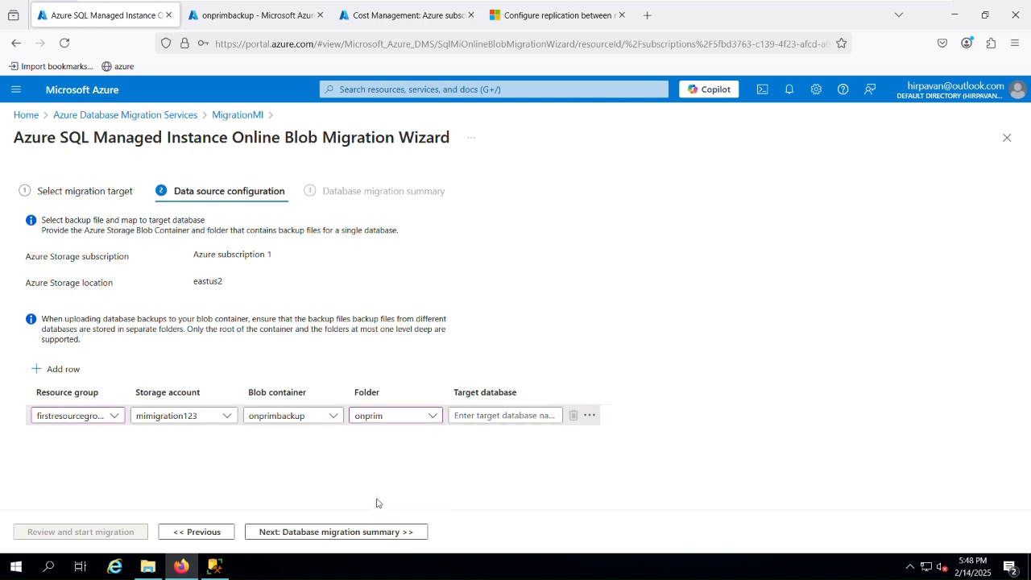
- Name the target database firstmionline
left_click(492, 417)
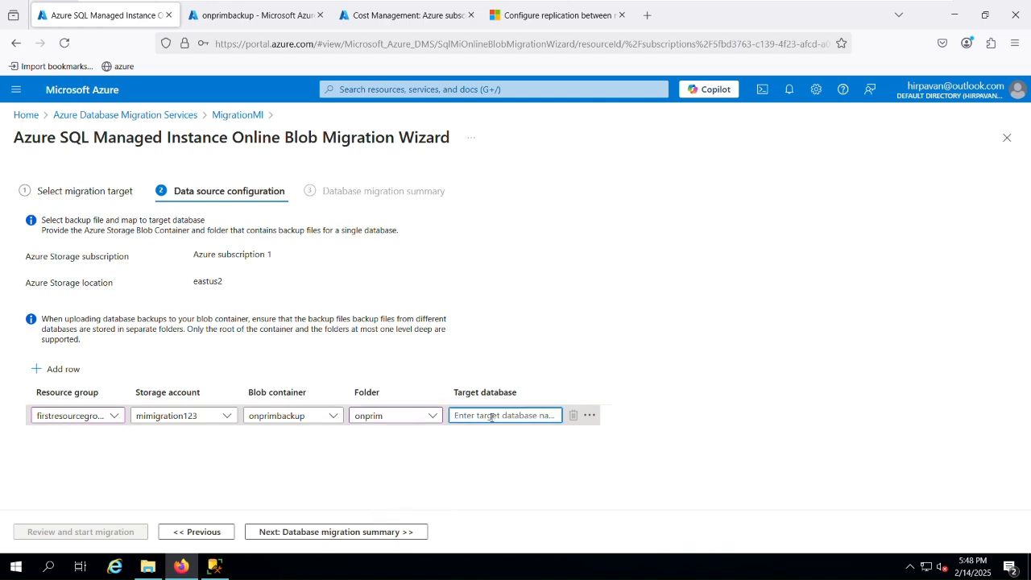
type("firstmionline")
double_click(491, 417)
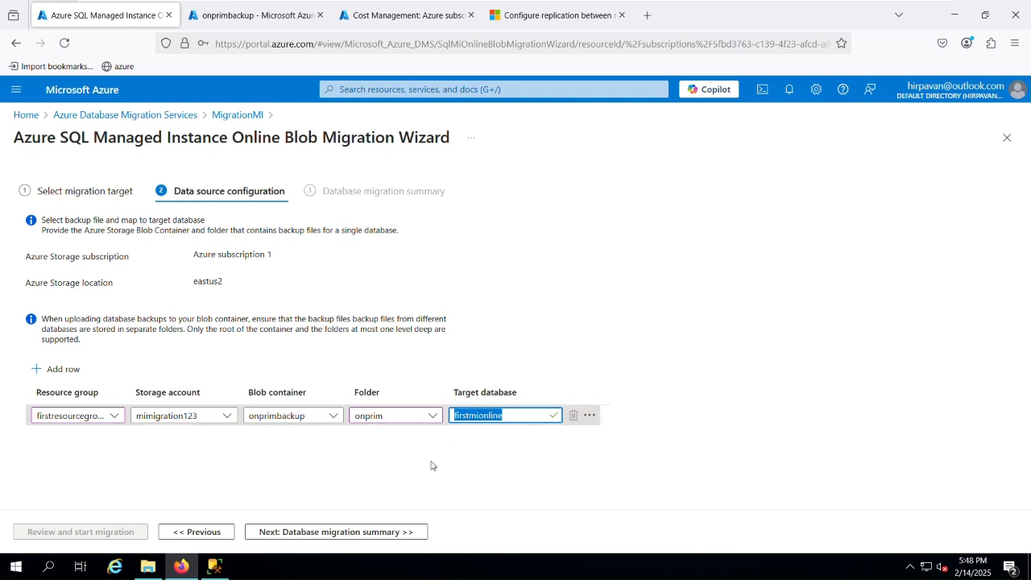
- Review the database migration summary and start the online migration
left_click(314, 537)
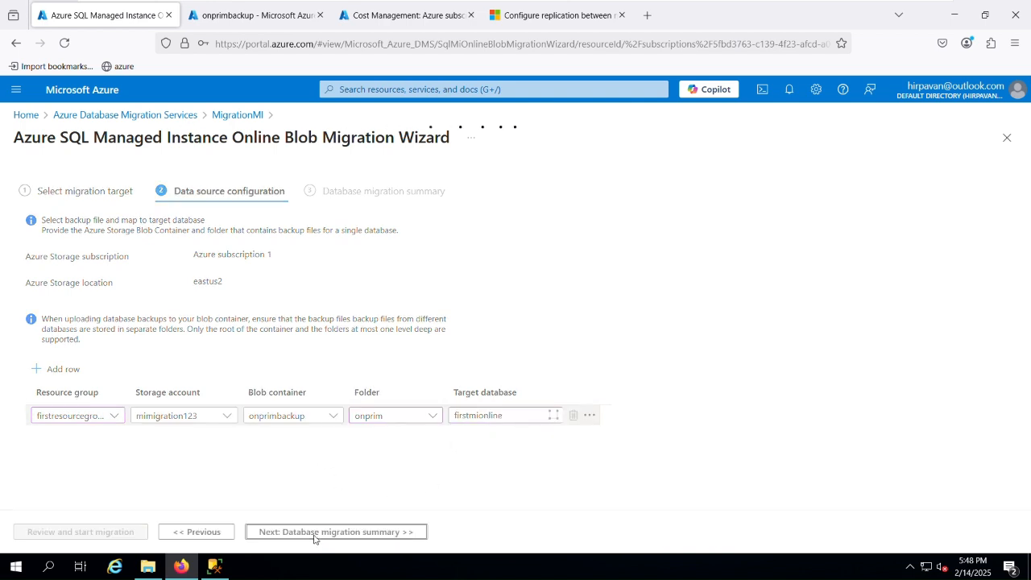
scroll(278, 479, "down", 3)
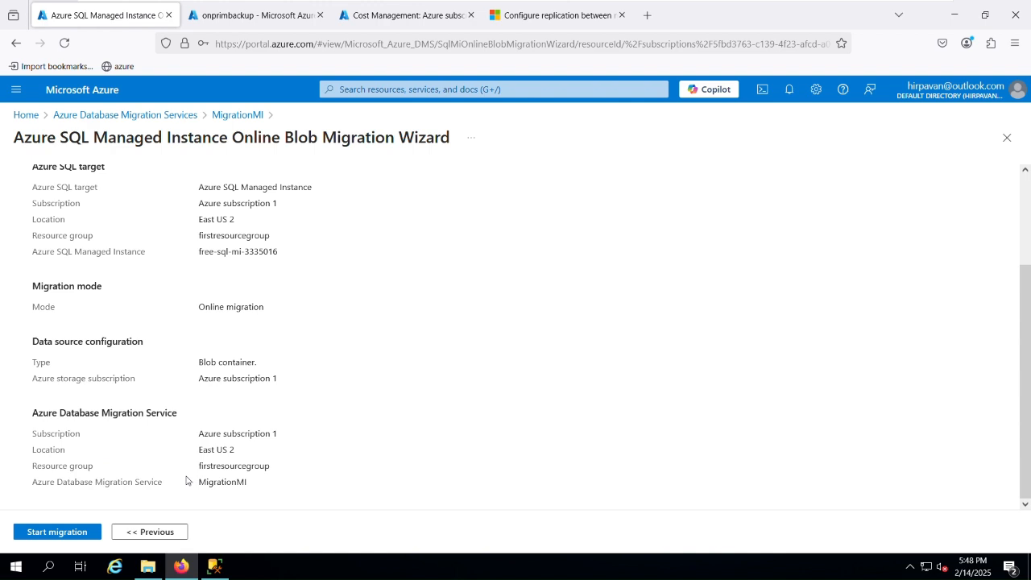
left_click(72, 534)
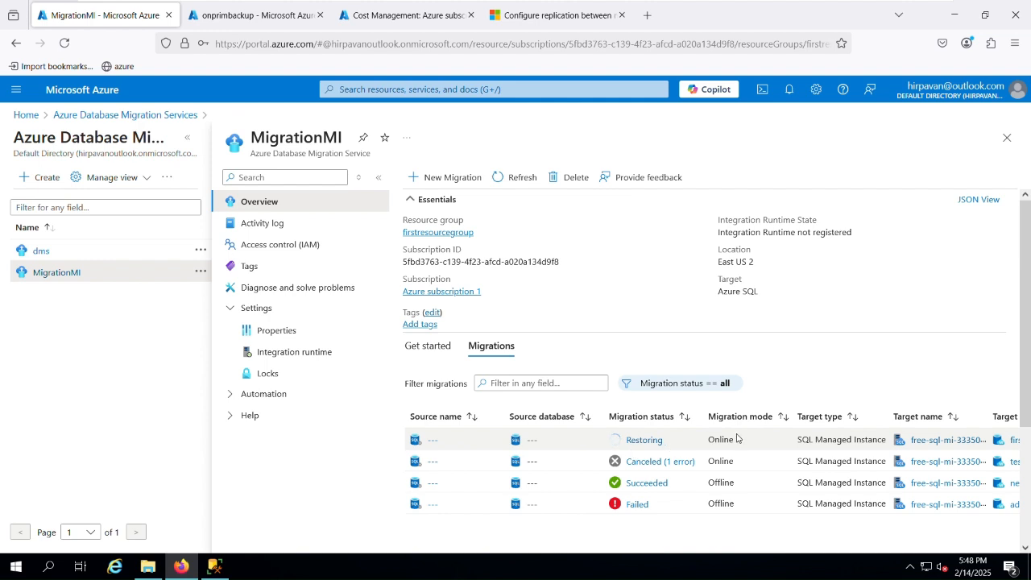
- Open the details of the firstmionline migration from MigrationMI's migrations list
scroll(967, 440, "right", 2)
scroll(1029, 440, "right", 6)
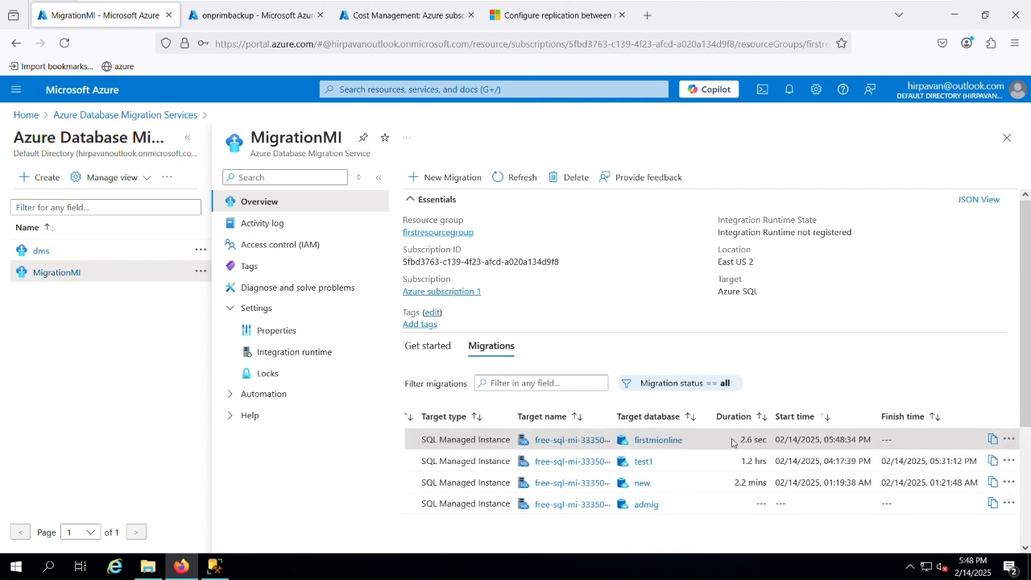
left_click(1008, 439)
left_click(953, 450)
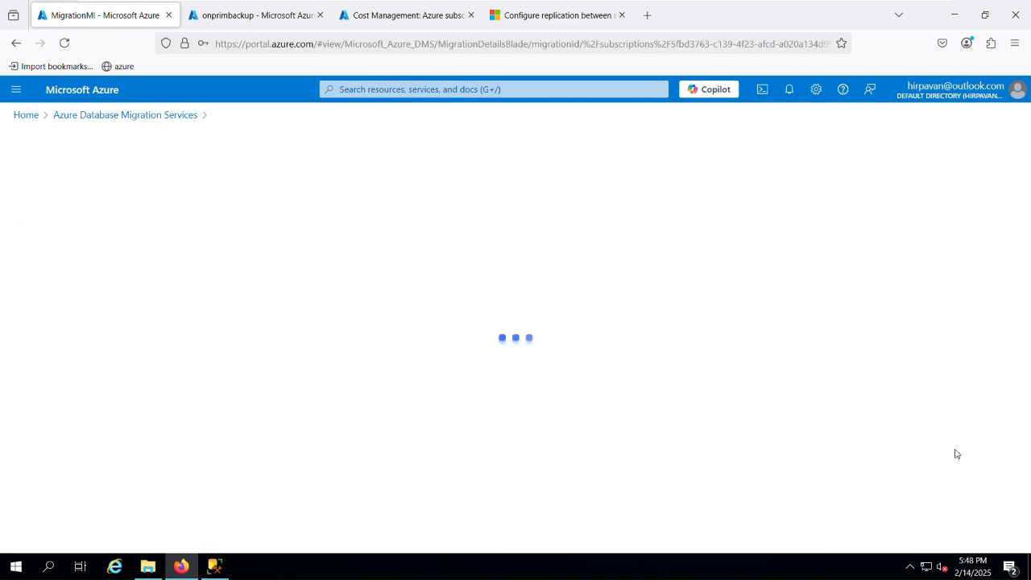
- Switch to SQL Server Management Studio and delete the stray brackets line below the BACKUP LOG statement in the query script
scroll(340, 282, "down", 1)
scroll(341, 325, "up", 1)
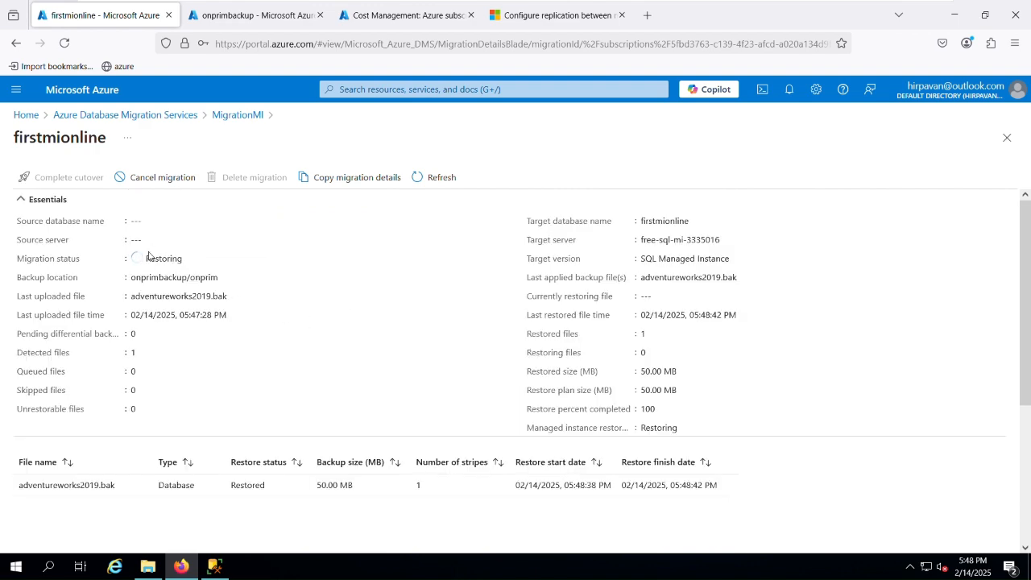
left_click(214, 567)
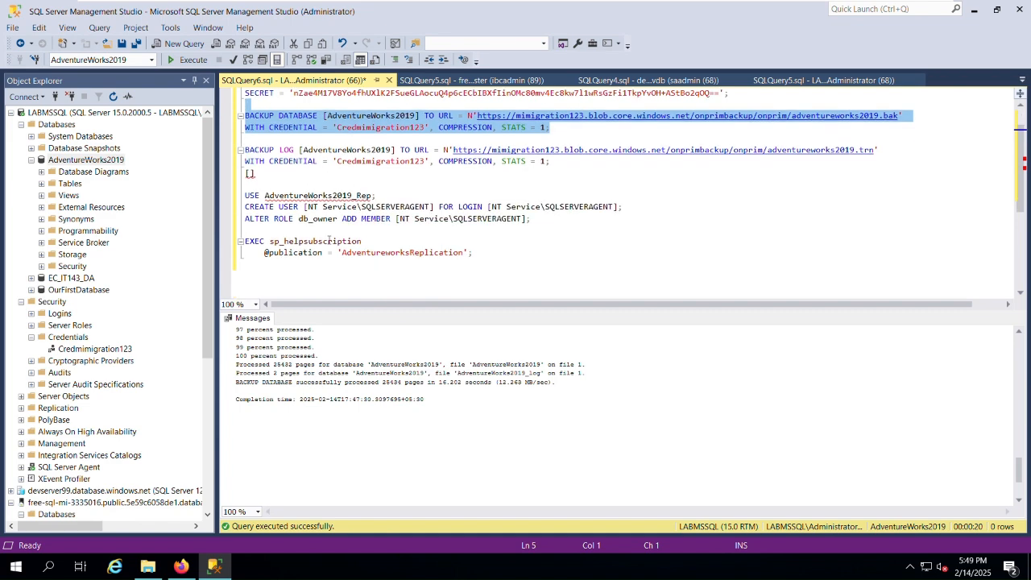
left_click(260, 224)
key("Return")
key("Return")
key("Up")
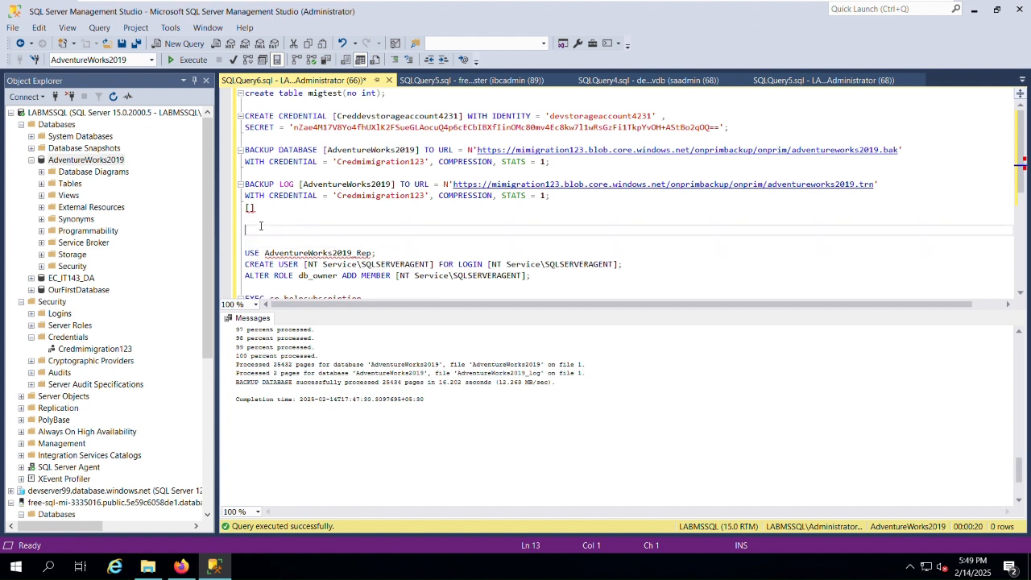
key("Up")
key("Up")
key("shift+Down")
key("shift+Down")
key("Delete")
- Insert the partial statement "create table test(no" between the BACKUP DATABASE and BACKUP LOG statements
key("Up")
key("Up")
key("Up")
key("Return")
key("Return")
key("Up")
type("create")
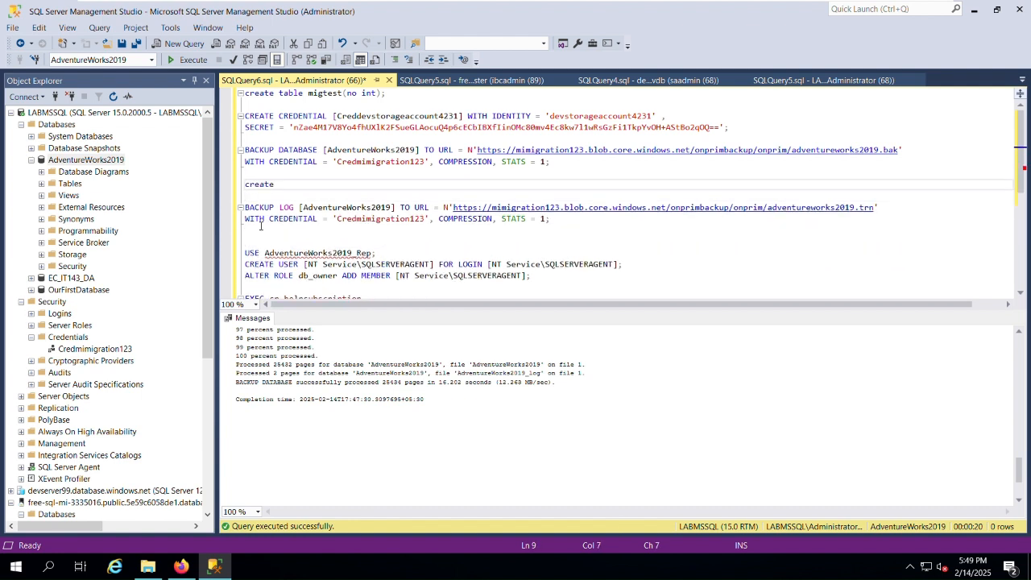
type(" table test(no")
- Switch to Chrome on the host machine, open ChatGPT and ask it to "create mssql table with primary with sample data"
mouse_move(414, 1)
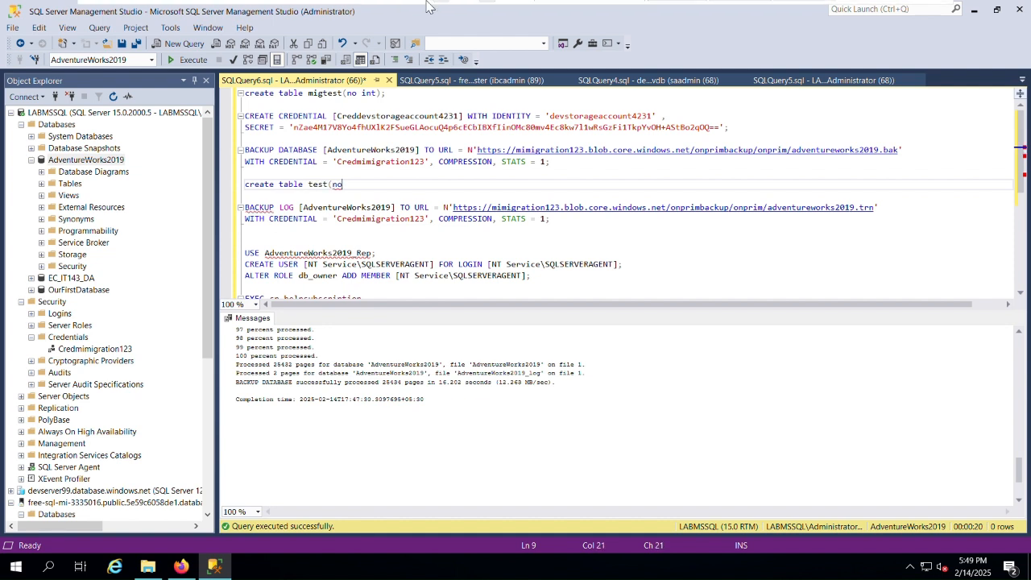
left_click(905, 6)
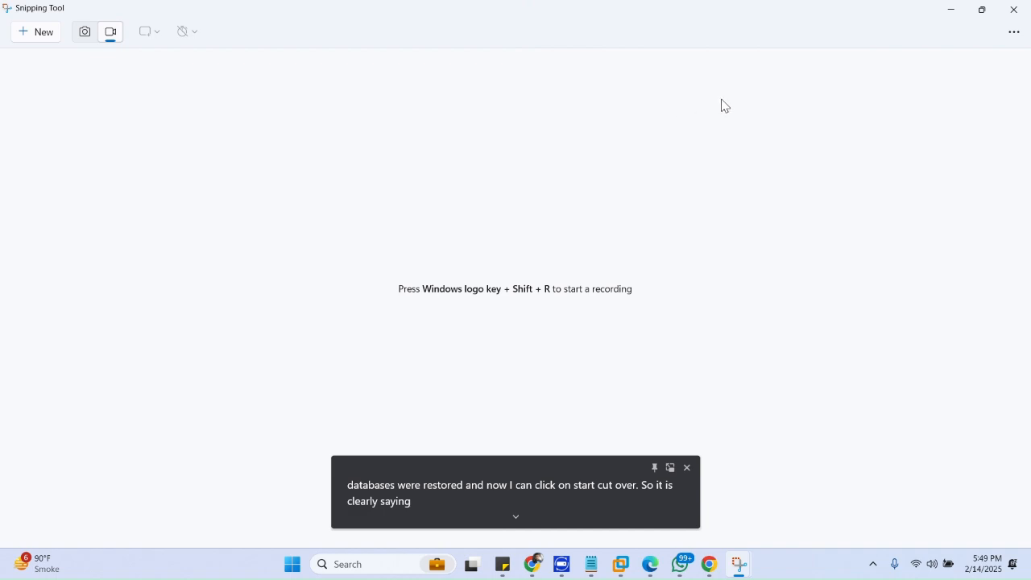
mouse_move(534, 564)
left_click(508, 441)
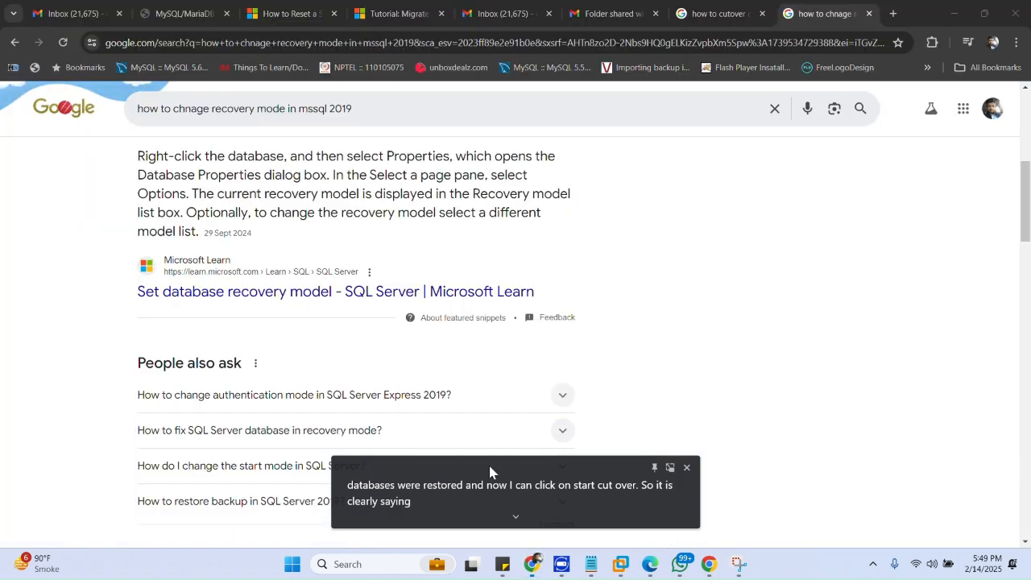
left_click(794, 37)
type("ch")
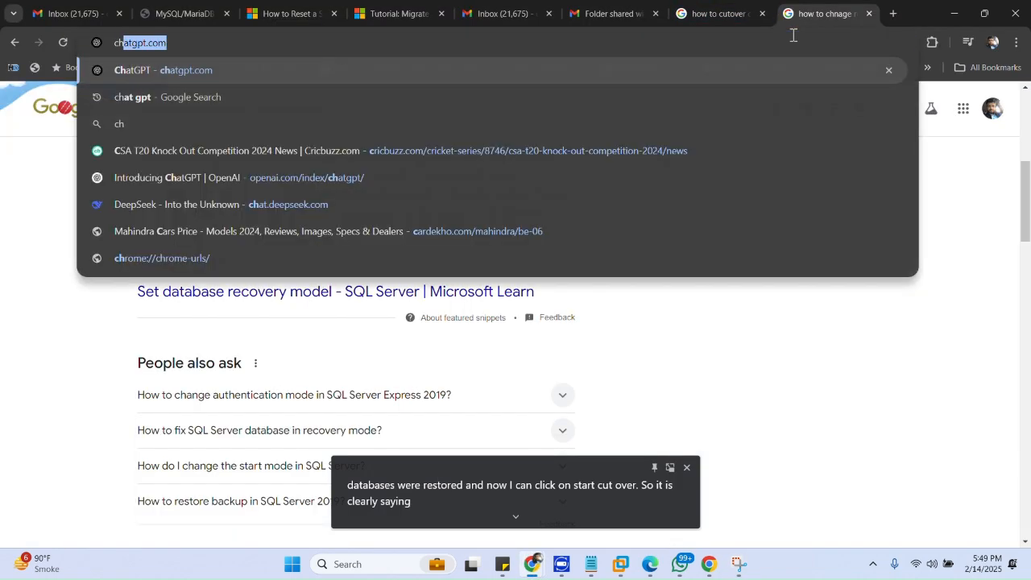
key("Return")
type("create ")
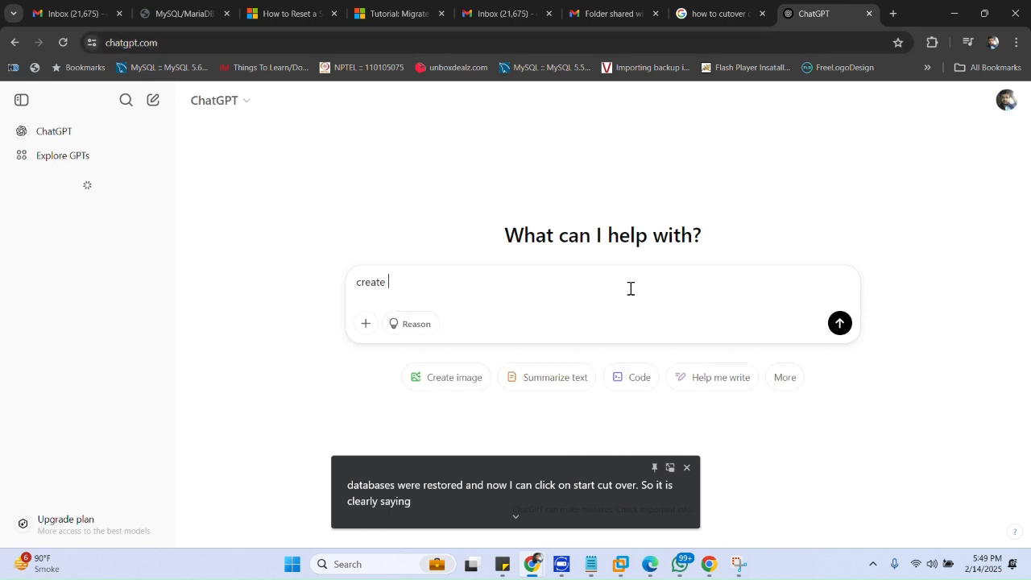
type("mssql table with prim")
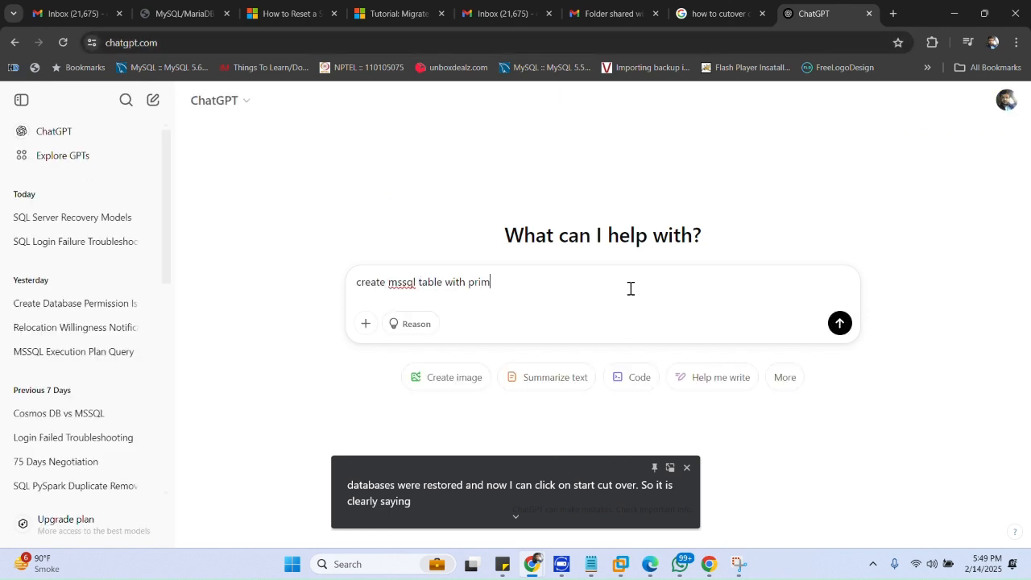
type("ary with sample data")
key("Return")
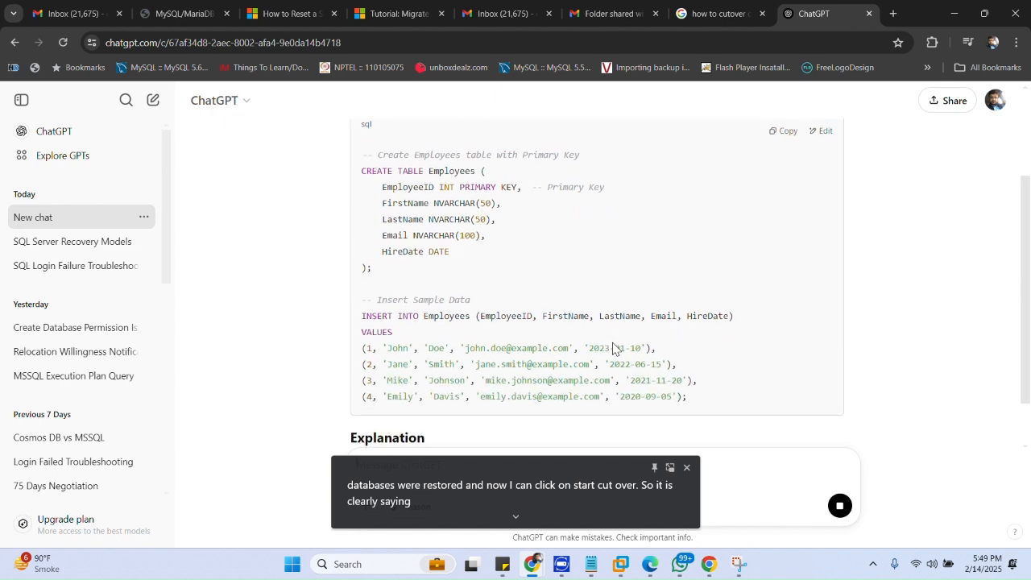
- Copy the generated Employees table script and paste it below the BACKUP LOG statement in SQL Server Management Studio
scroll(626, 345, "up", 1)
left_click(783, 130)
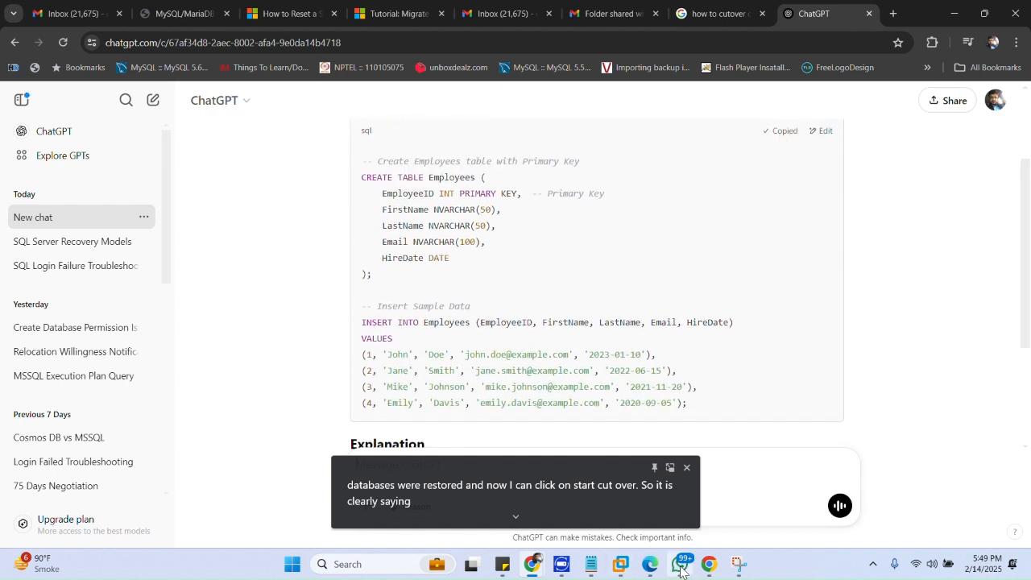
left_click(619, 565)
left_click(290, 234)
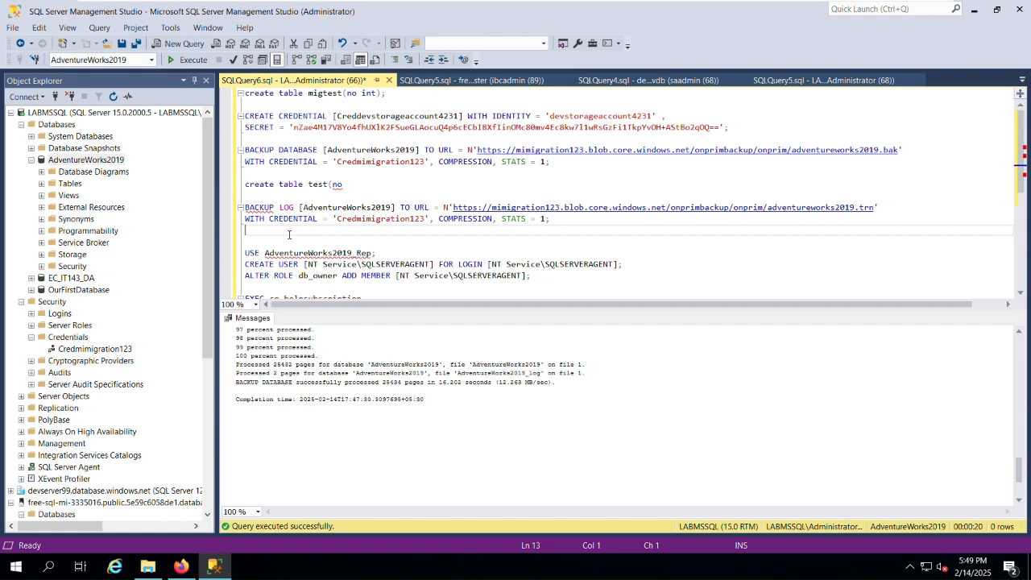
key("ctrl+v")
- Execute the CREATE TABLE Employees and sample data INSERT statements on AdventureWorks2019
left_click_drag(575, 274, 231, 128)
left_click(184, 60)
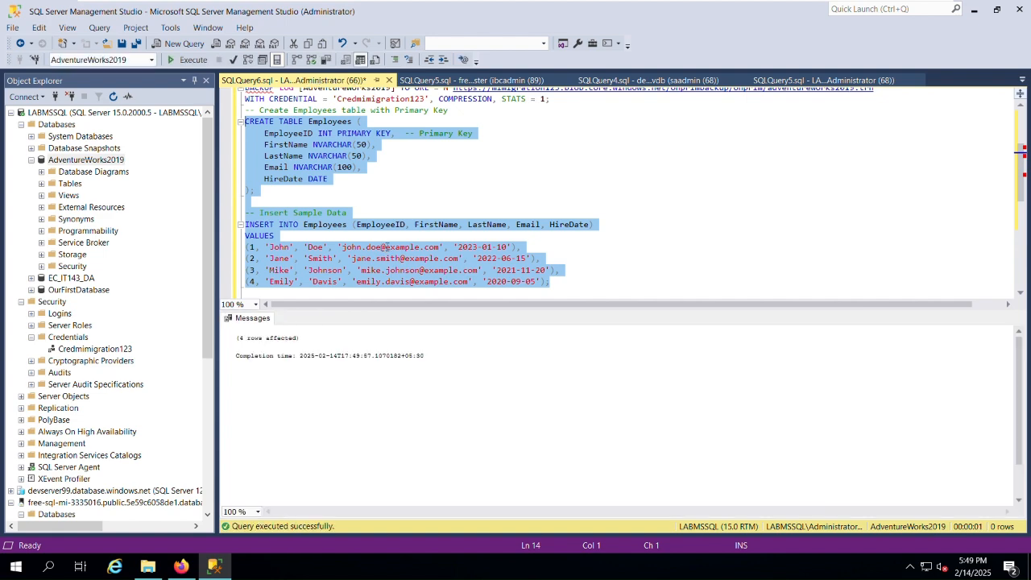
scroll(386, 248, "up", 3)
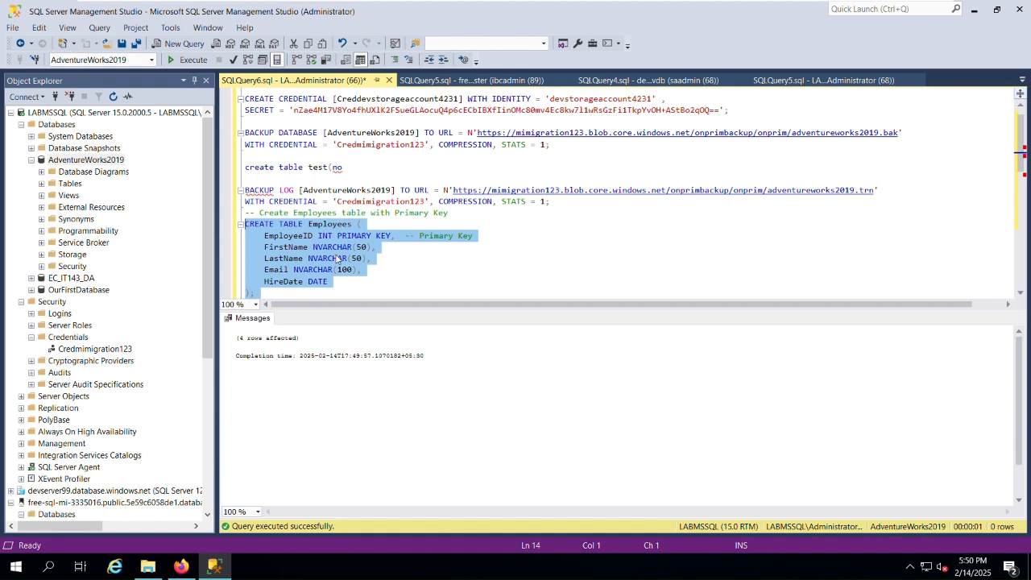
- Switch to the Azure portal in Firefox and check the firstmionline migration's status and restored backup files
left_click(181, 566)
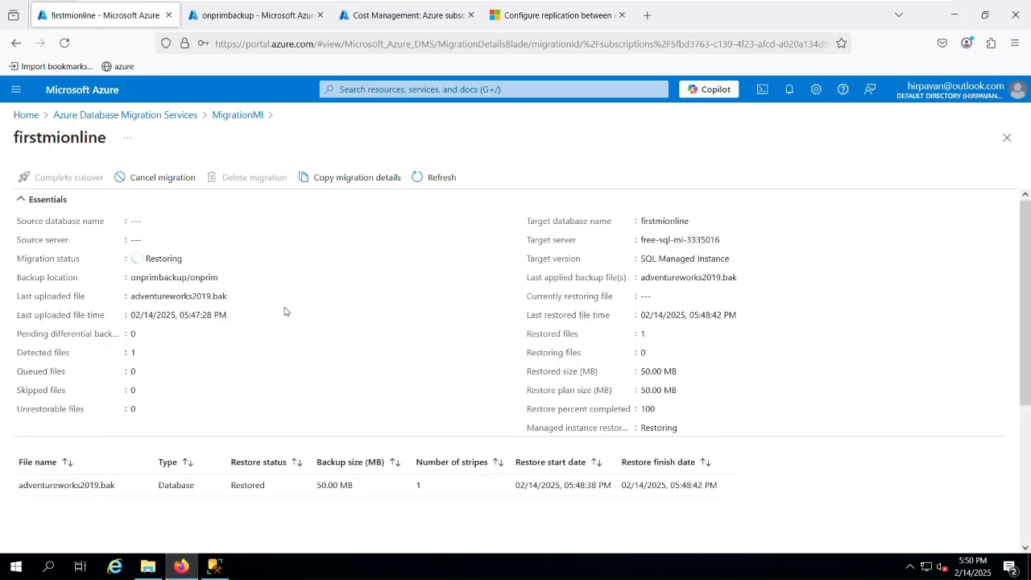
scroll(285, 311, "down", 2)
scroll(285, 311, "up", 2)
mouse_move(637, 8)
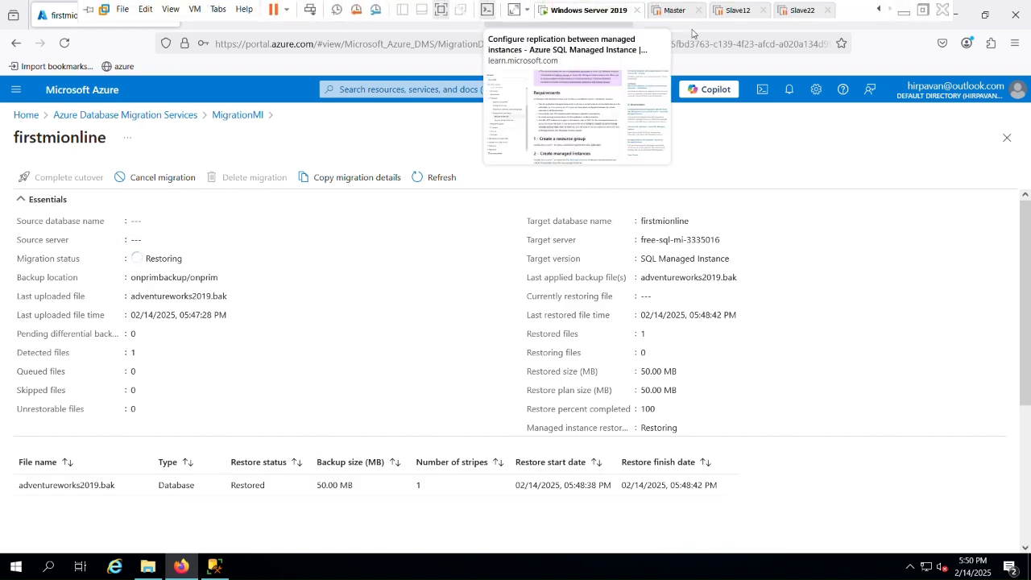
left_click(903, 12)
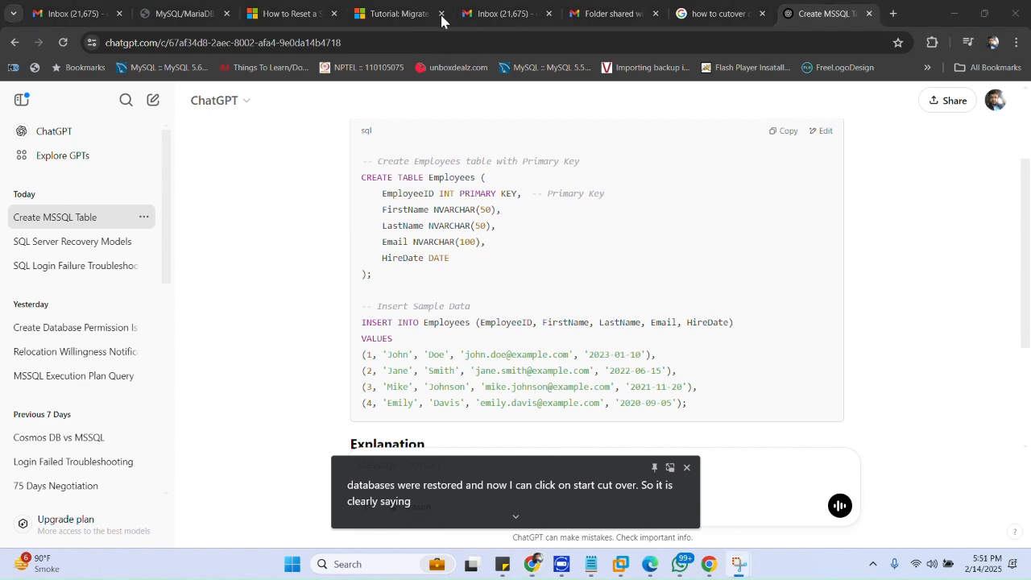
left_click(607, 567)
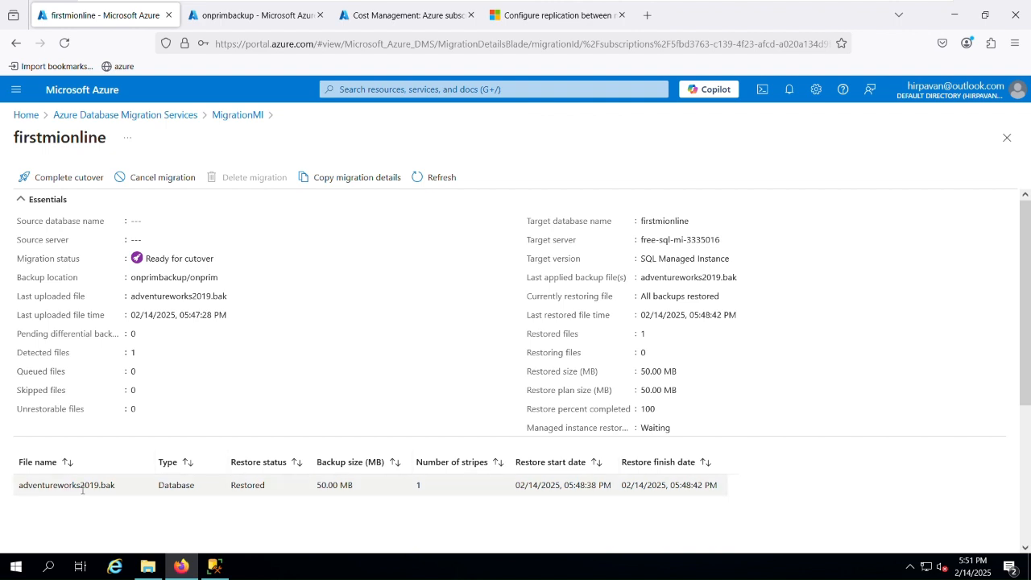
left_click_drag(147, 259, 220, 258)
left_click(220, 258)
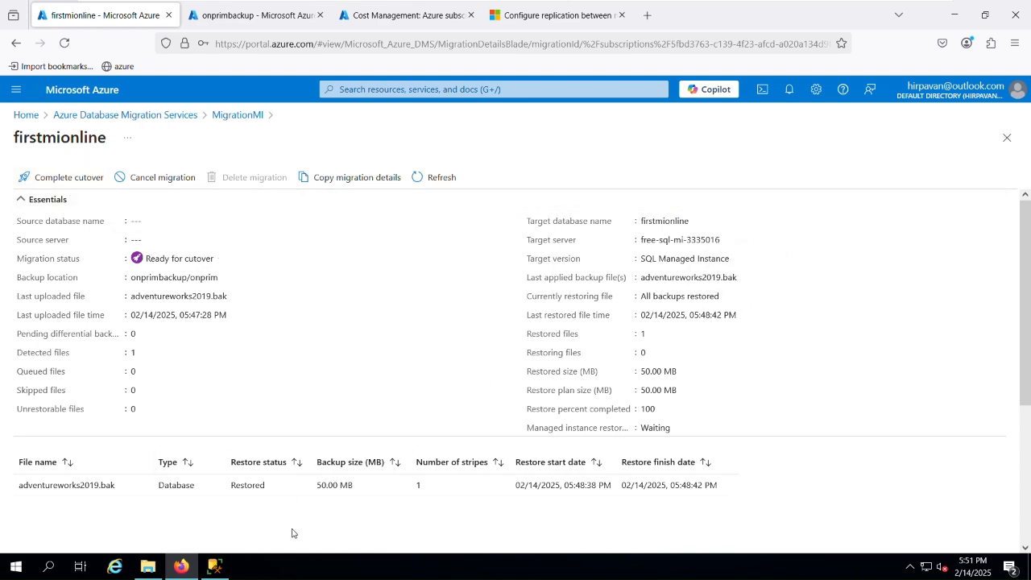
- In SQL Server Management Studio, add blank lines after the BACKUP LOG statement and change its backup file name to adventureworks2019_1.trn
left_click(212, 568)
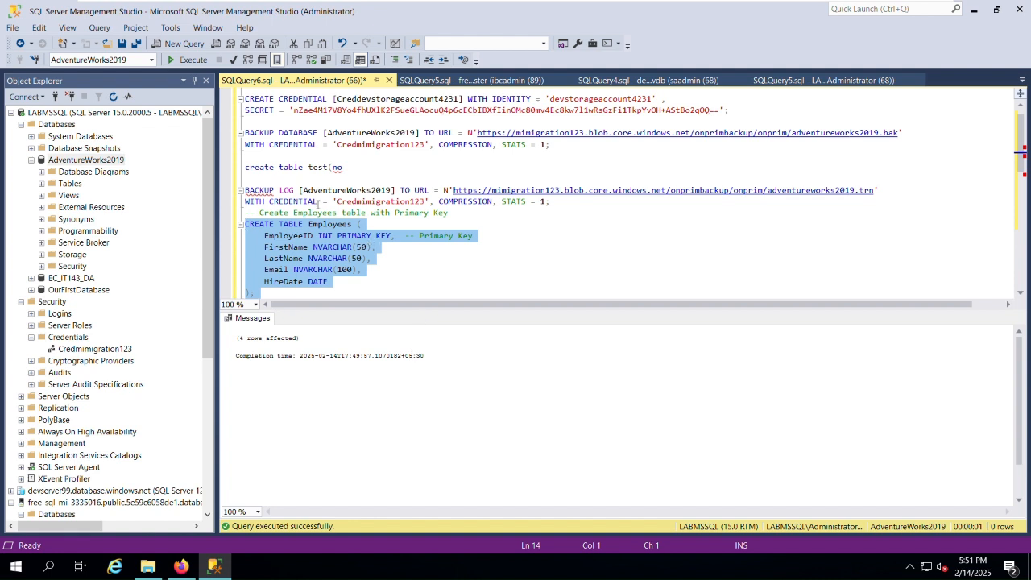
left_click(567, 203)
key("Return")
key("Return")
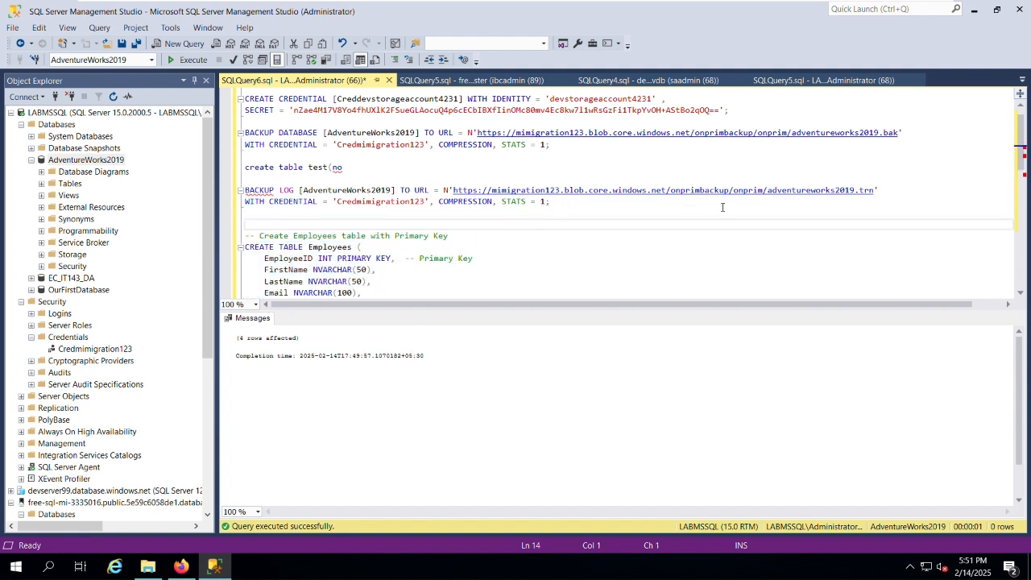
left_click_drag(768, 191, 876, 192)
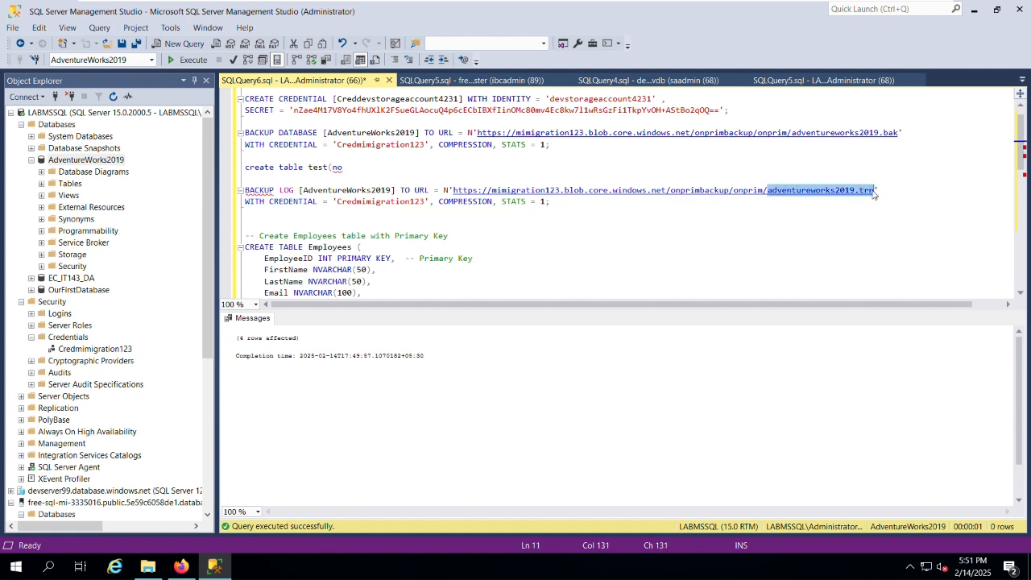
left_click(859, 191)
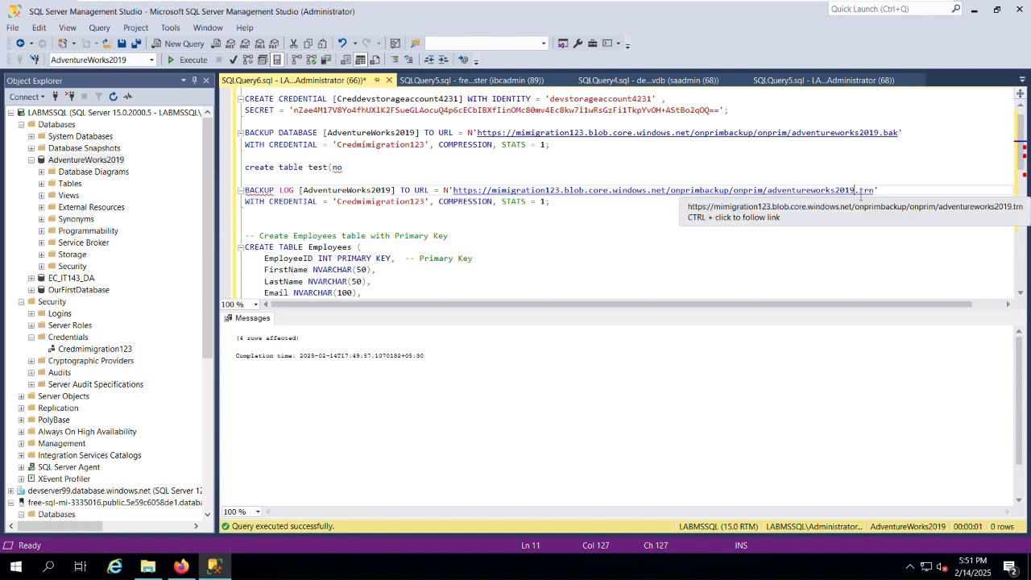
type("_1")
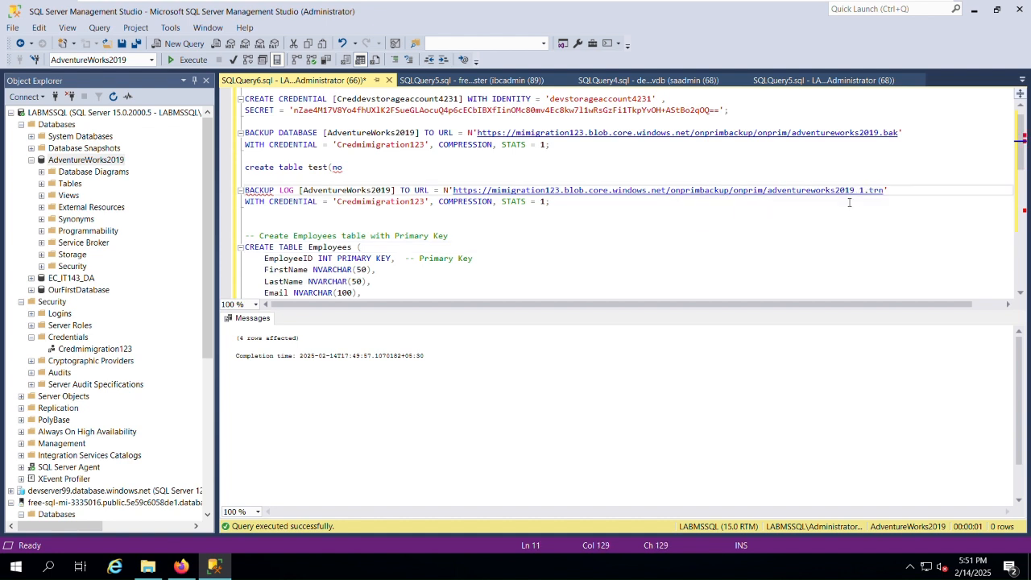
- Execute only the BACKUP LOG statement for AdventureWorks2019
left_click_drag(570, 211, 320, 177)
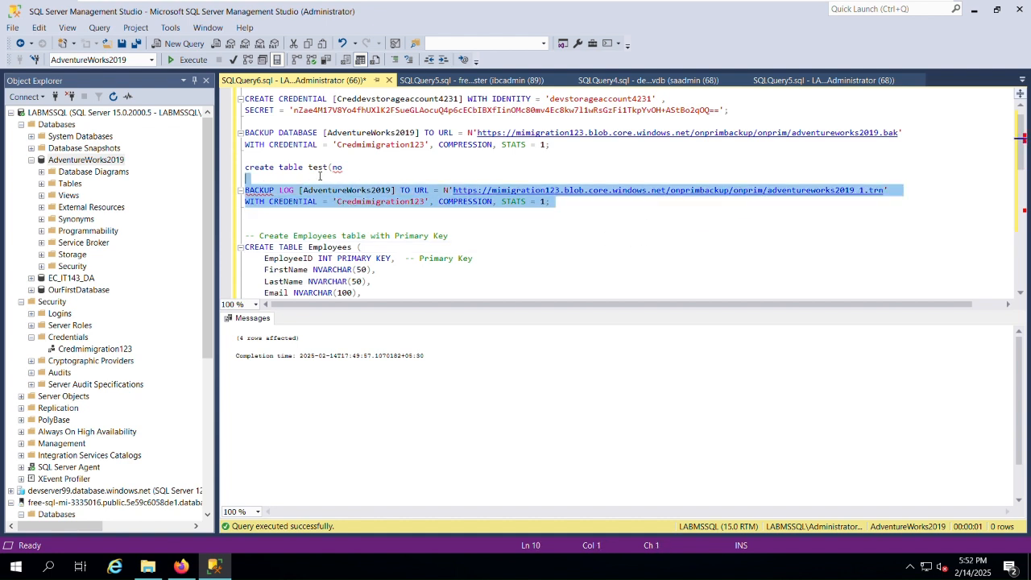
key("shift+Down")
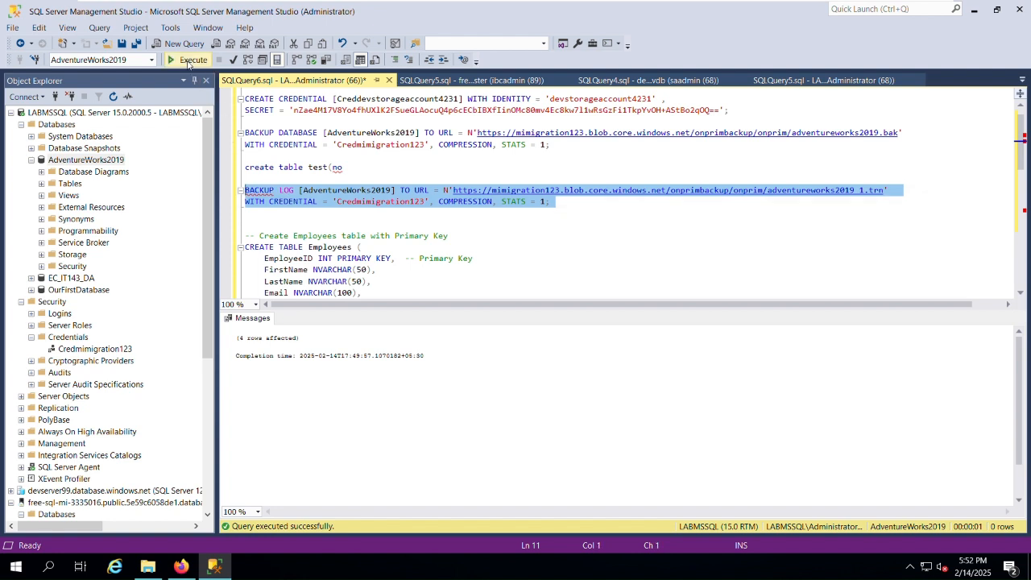
left_click(188, 59)
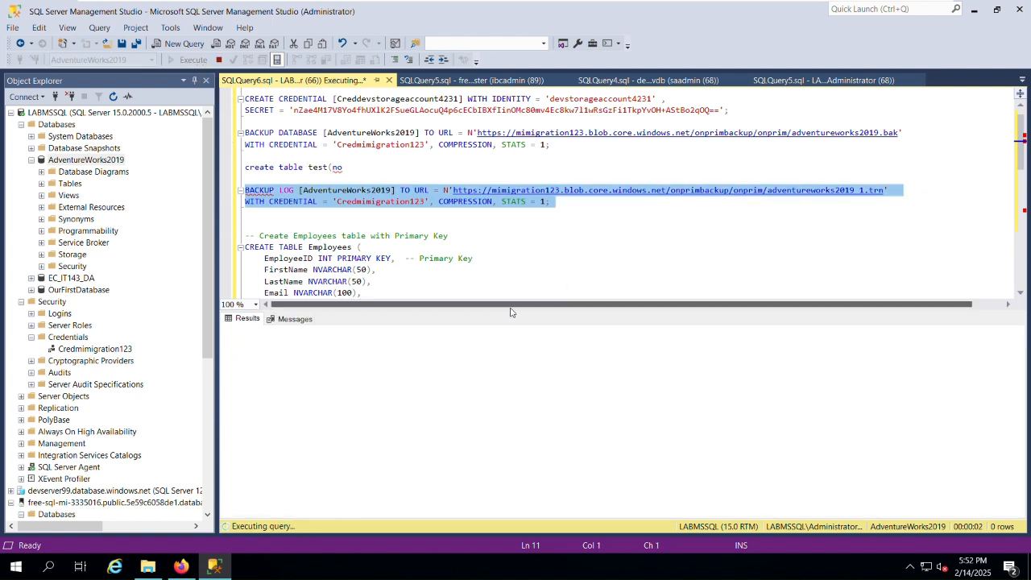
- Refresh the onprimbackup container's onprim folder in the Azure portal and check the log backup in storage and in SQL Server Management Studio
left_click(186, 573)
left_click(274, 16)
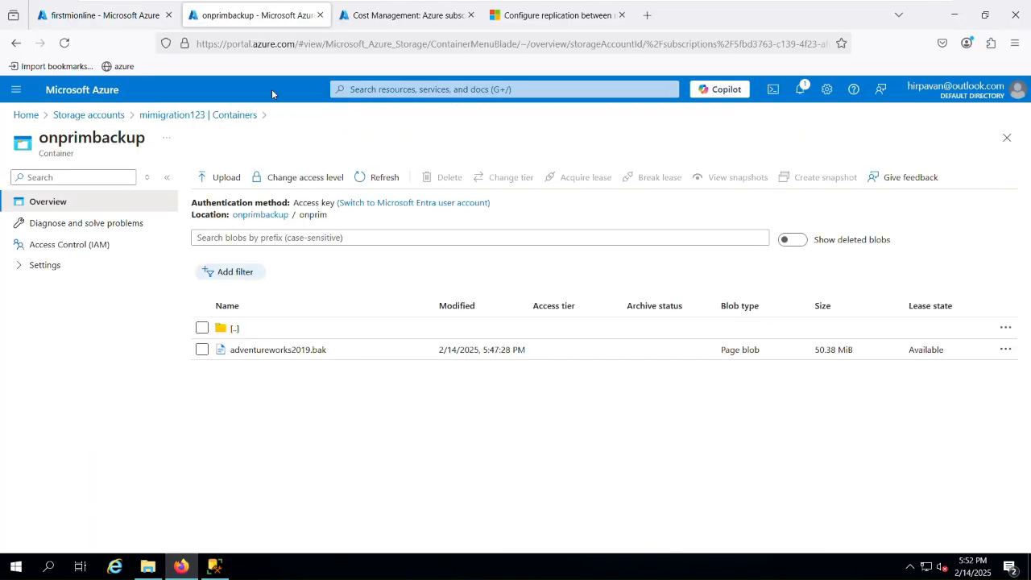
left_click(385, 177)
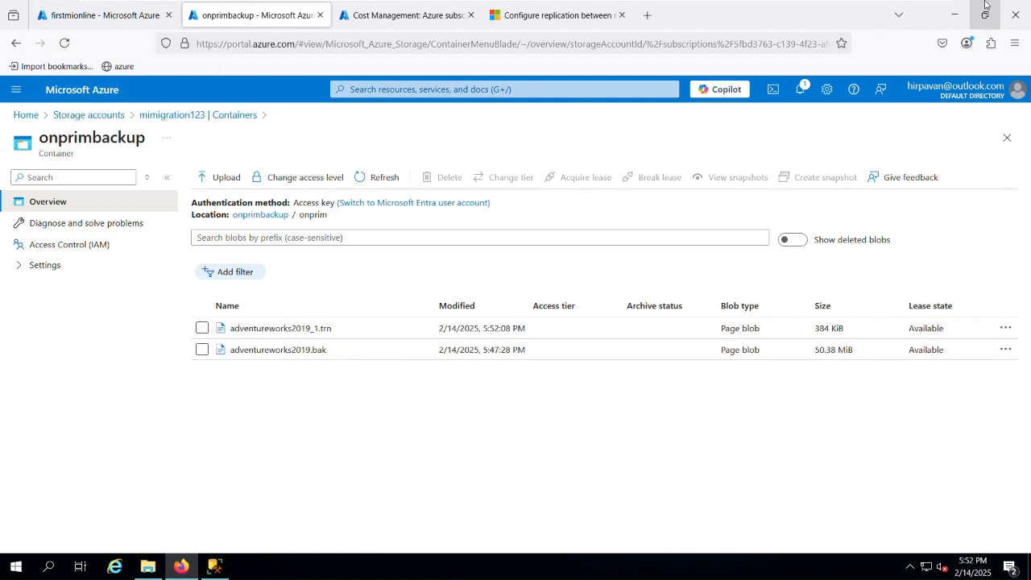
left_click(219, 568)
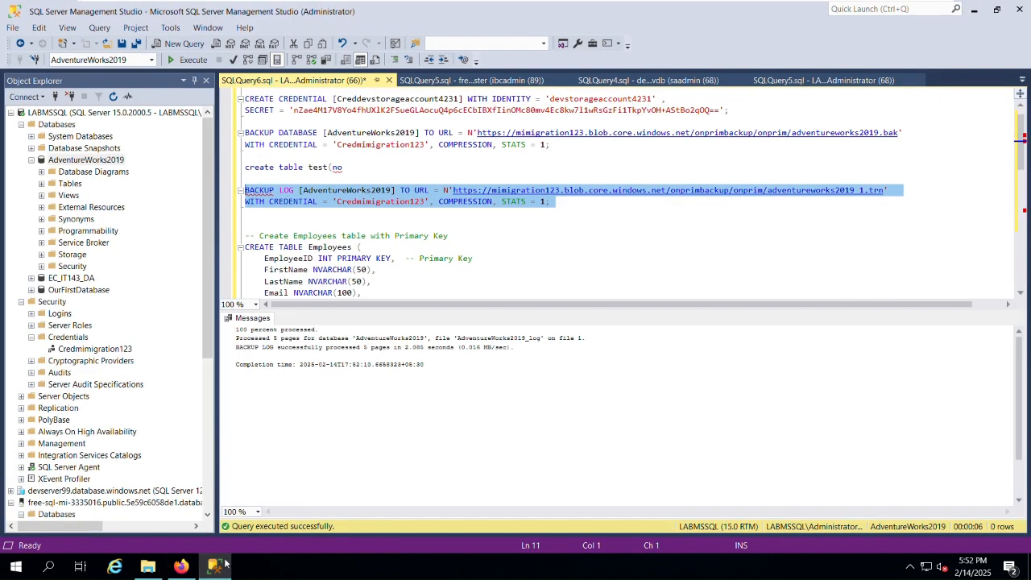
left_click(216, 566)
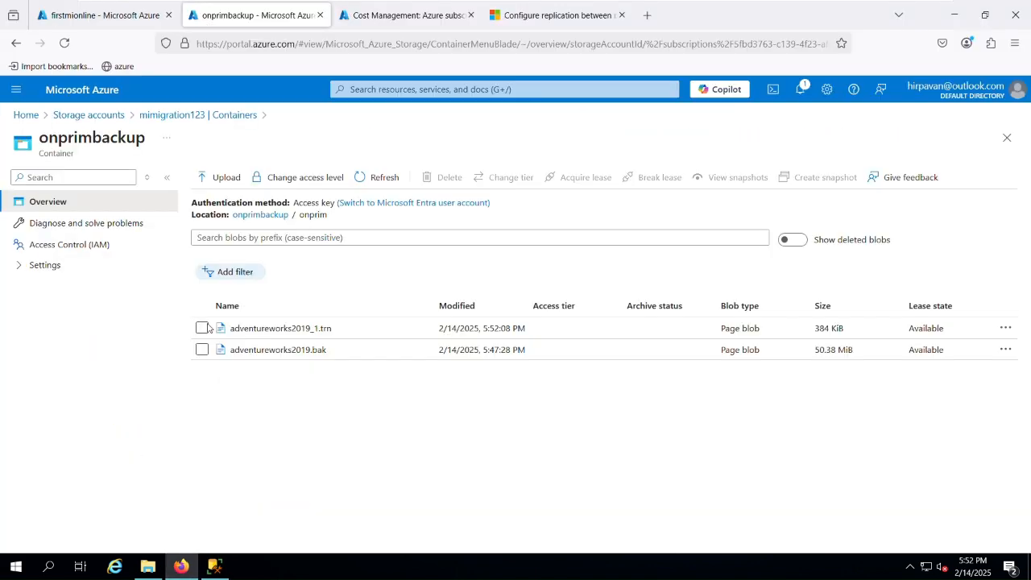
- Refresh the firstmionline migration details and check the list of detected backup files
left_click(117, 14)
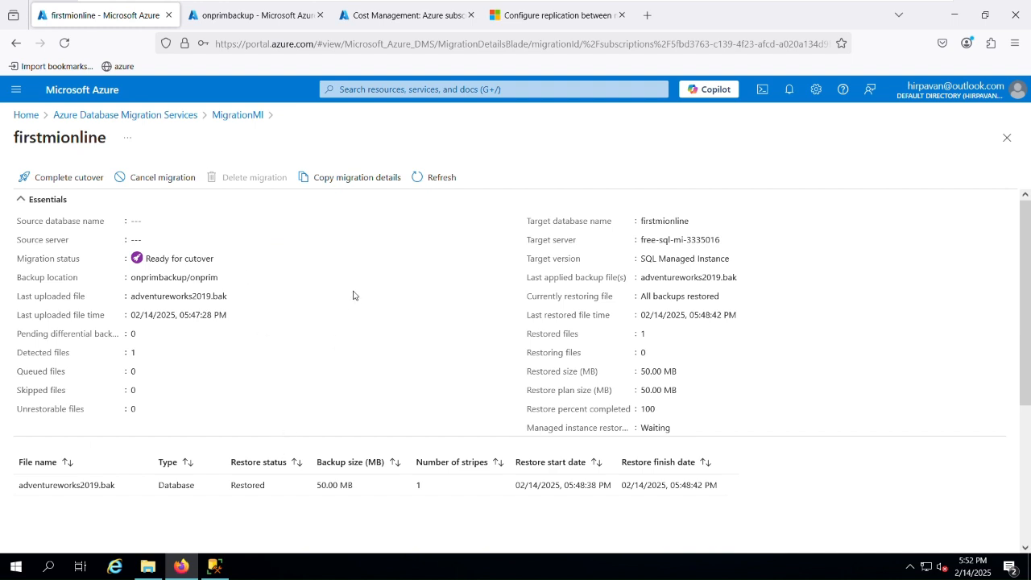
left_click(429, 179)
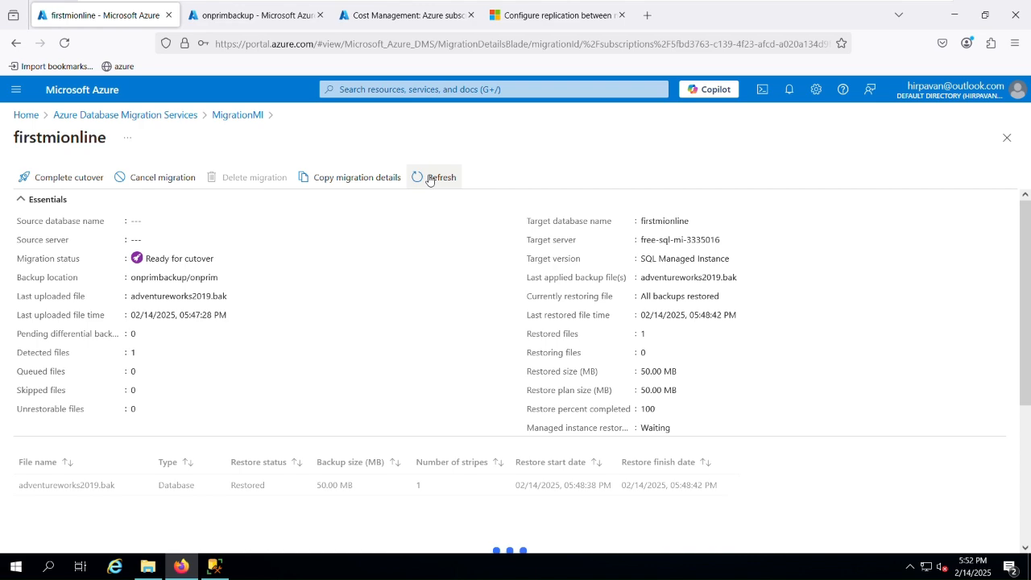
scroll(401, 388, "down", 2)
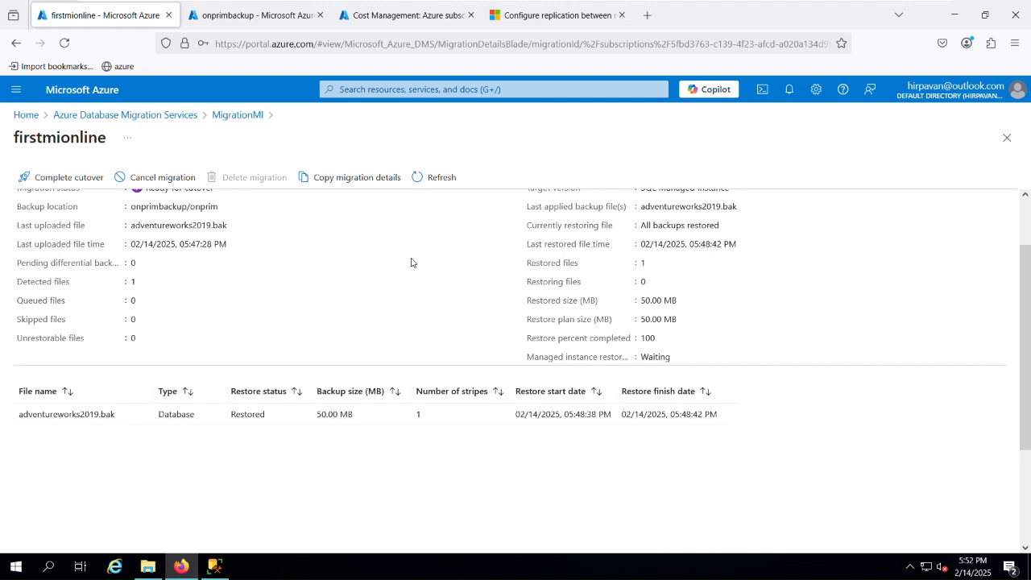
- Refresh the firstmionline migration page and check its status and last applied backup file
left_click(431, 177)
scroll(293, 289, "up", 2)
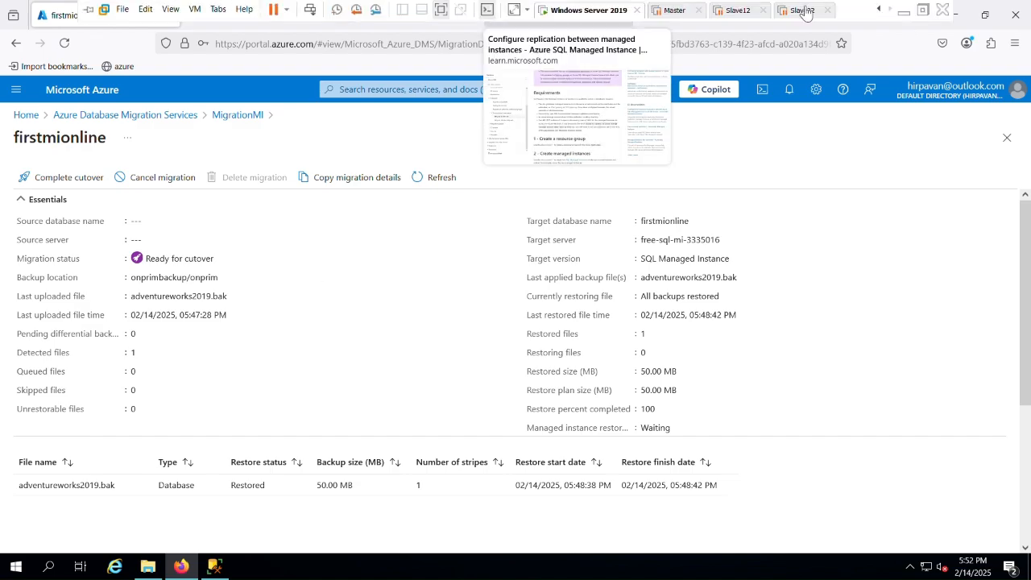
- Switch to Chrome and review the backup file statuses and cutover instructions in Microsoft's SQL Managed Instance migration tutorial
key("alt+Tab")
left_click(613, 14)
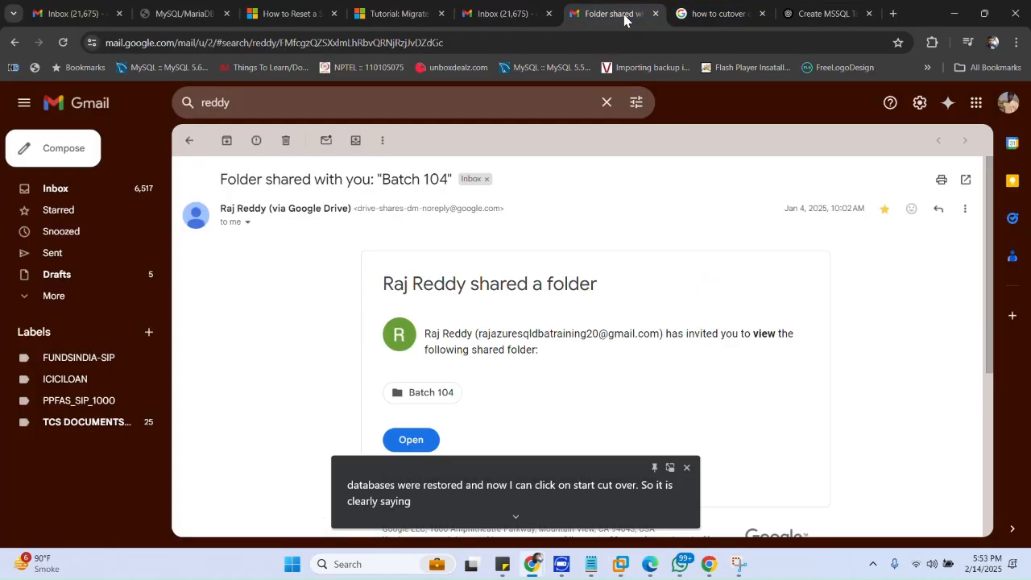
left_click(984, 13)
left_click(665, 16)
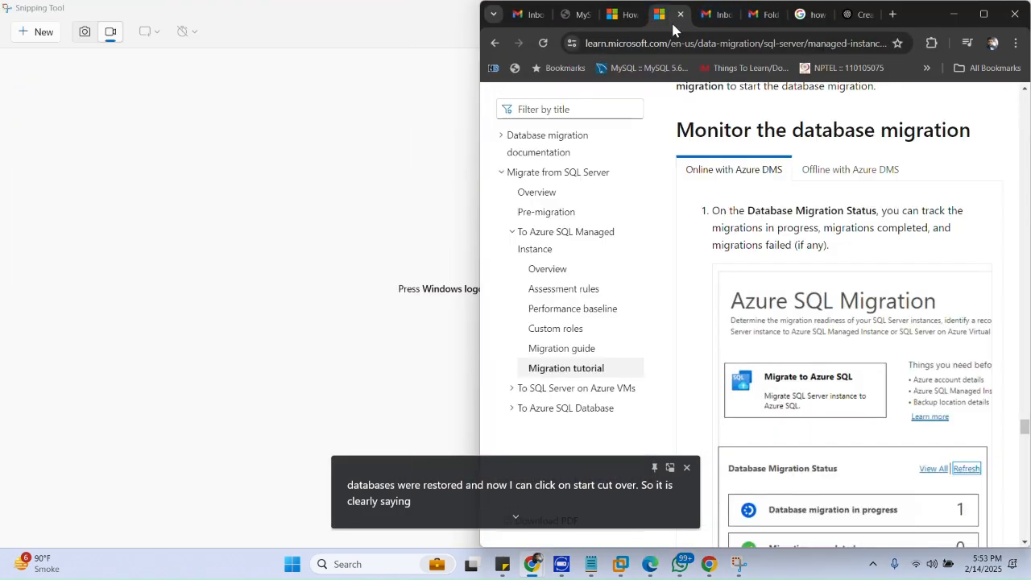
left_click(984, 14)
scroll(557, 301, "down", 5)
scroll(558, 300, "down", 4)
scroll(558, 300, "up", 15)
scroll(557, 307, "down", 4)
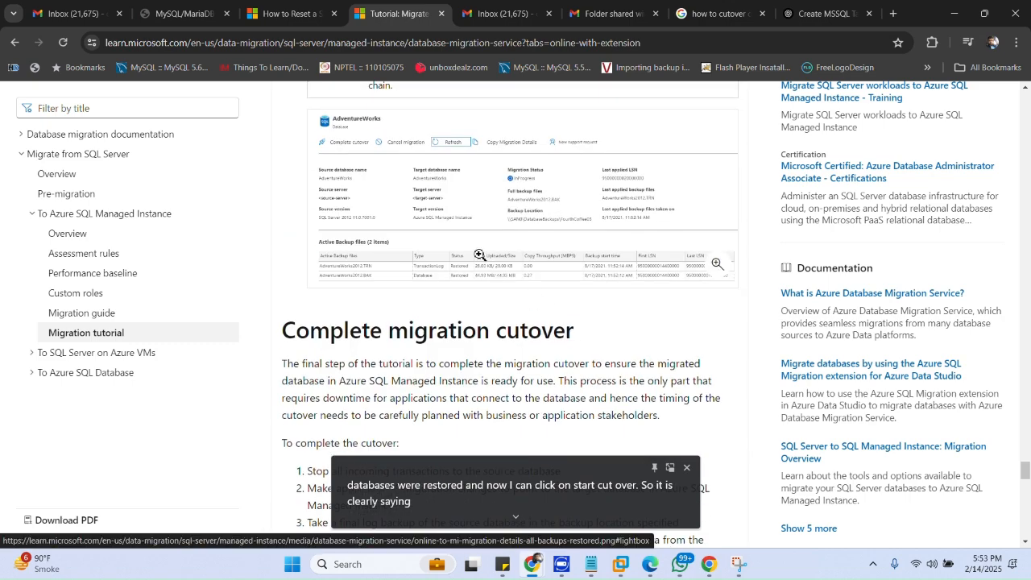
scroll(480, 255, "up", 3)
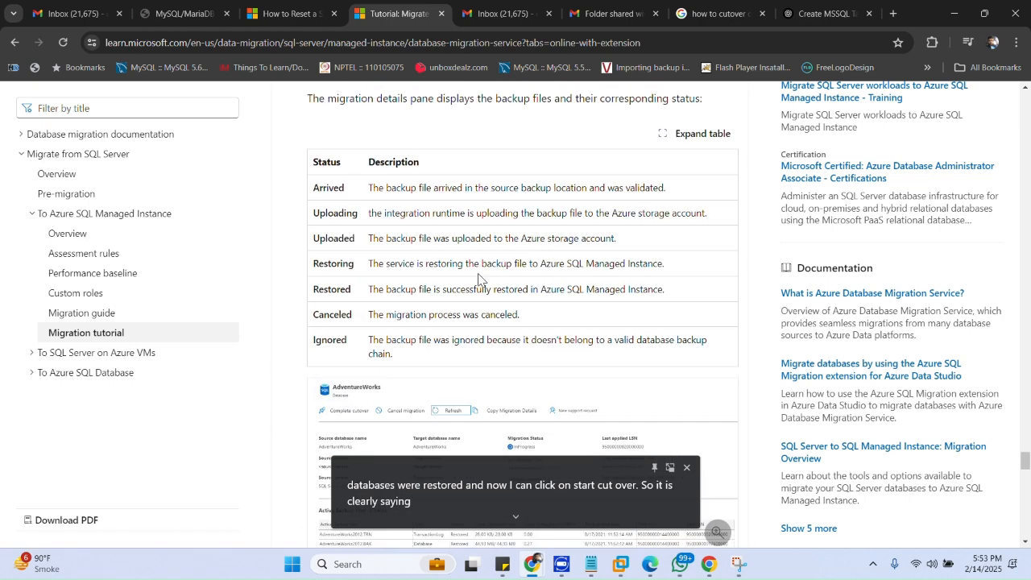
- Return to the firstmionline migration in the Azure portal and refresh the restore status of adventureworks2019_1.trn
key("ctrl+9")
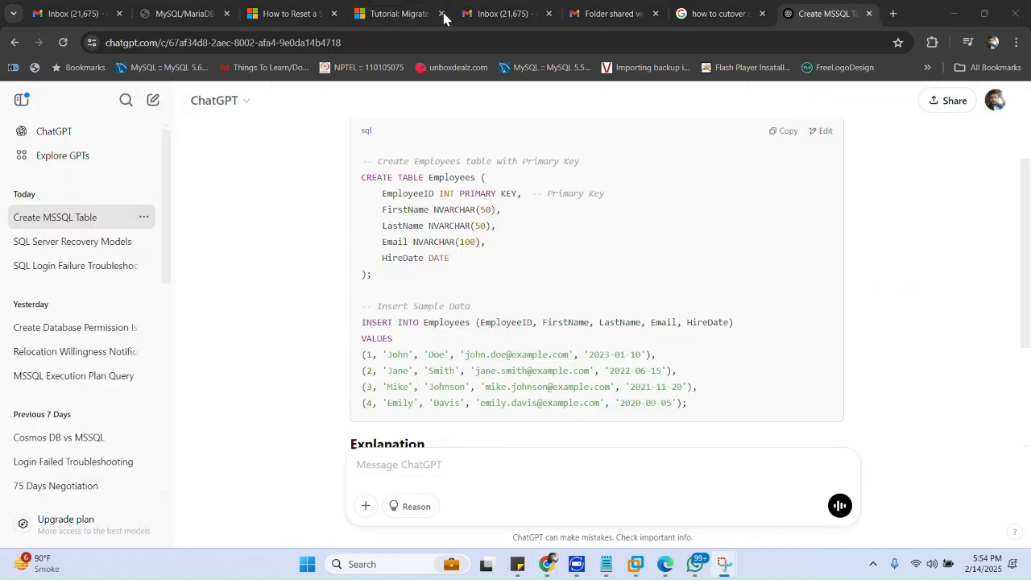
left_click(664, 563)
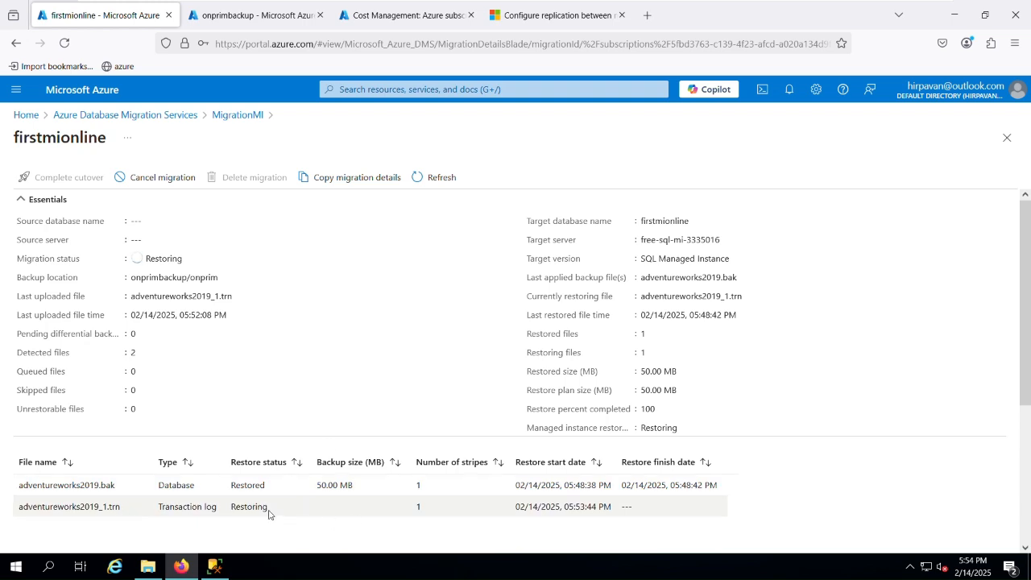
left_click(426, 177)
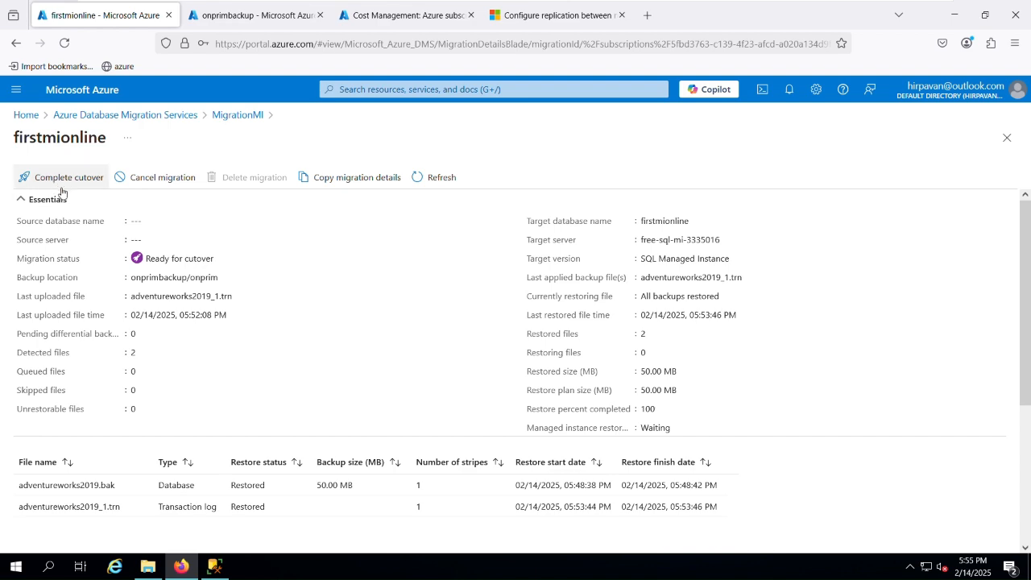
- Review the script in SQL Server Management Studio, ask ChatGPT for another example with a department table, and copy the generated SQL
left_click(214, 567)
scroll(378, 283, "down", 2)
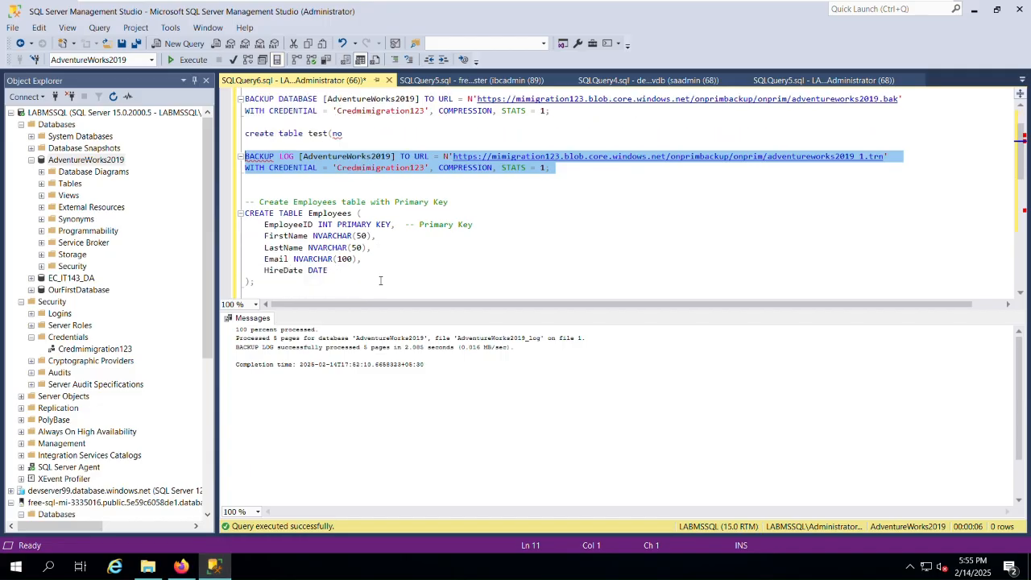
left_click(907, 11)
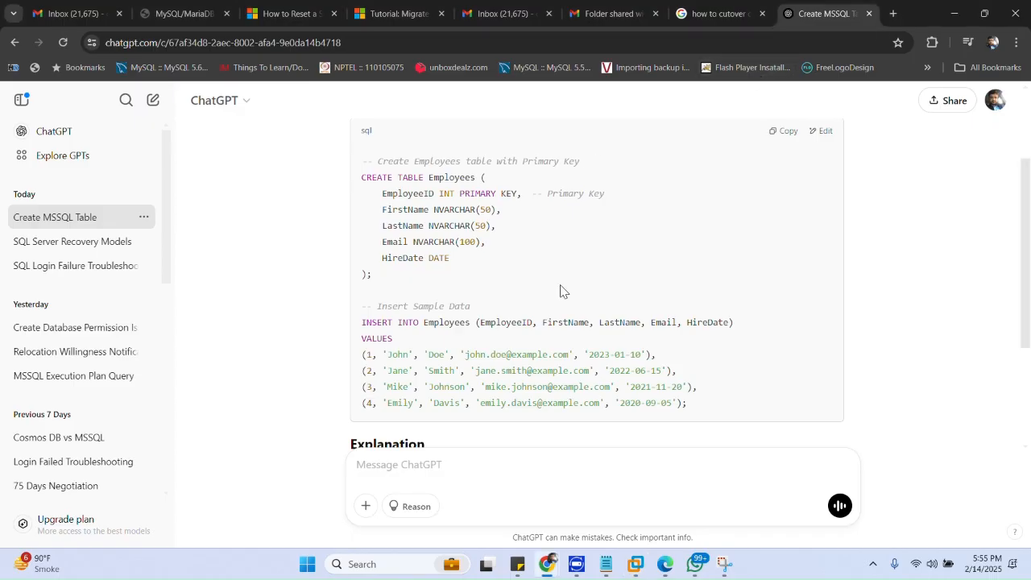
scroll(565, 291, "down", 3)
left_click(513, 470)
type("give one another exmaple with department table")
key("Return")
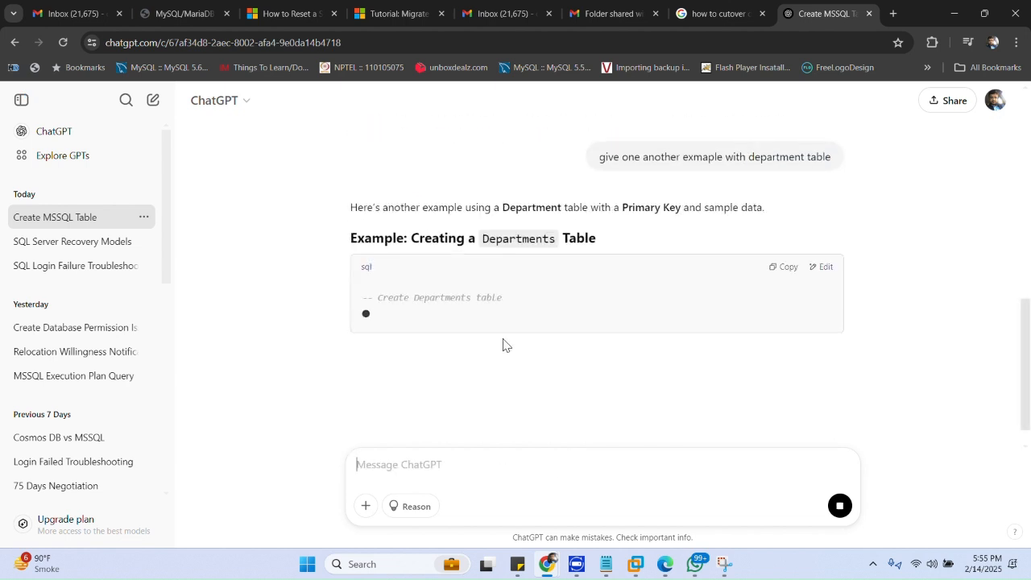
scroll(767, 246, "up", 3)
left_click(787, 188)
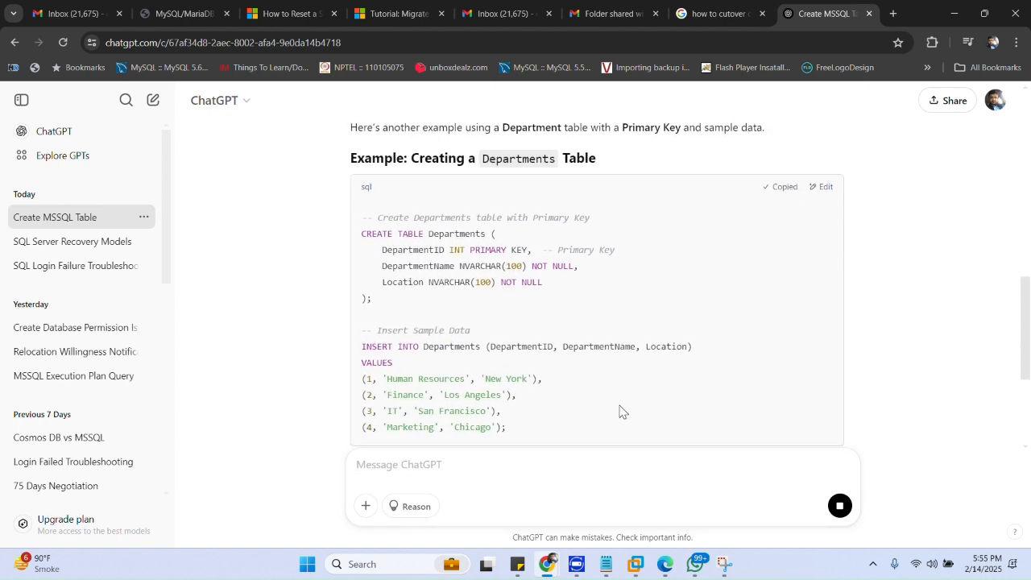
- Back in SQL Server Management Studio, paste the Departments table script after the sp_helpsubscription statement at the end of the query
left_click(636, 564)
scroll(535, 238, "down", 9)
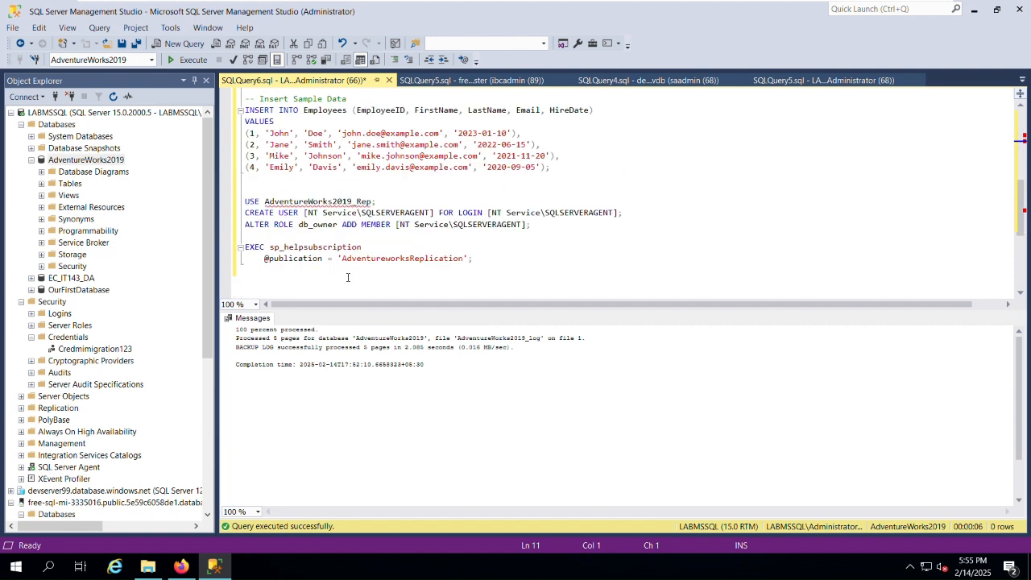
left_click(534, 238)
key("Return")
key("Return")
key("Return")
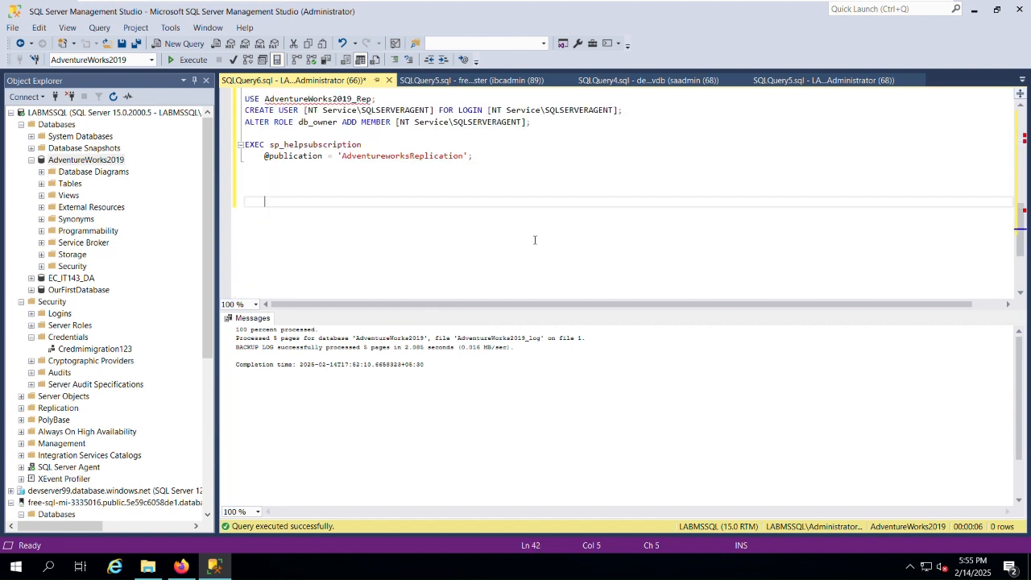
key("ctrl+v")
- Execute only the pasted Departments CREATE TABLE and INSERT statements against AdventureWorks2019
key("shift+Up")
key("shift+Up")
key("shift+Up")
key("shift+Up")
key("shift+Up")
key("shift+Up")
key("shift+Up")
key("shift+Up")
key("shift+Up")
key("shift+Up")
key("shift+Up")
key("shift+Up")
key("shift+Up")
key("shift+Up")
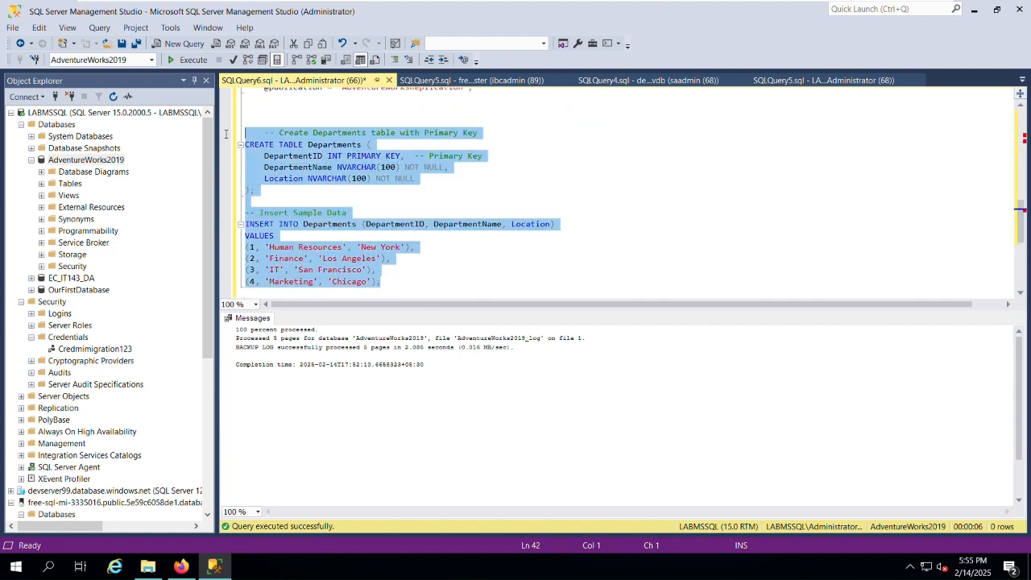
key("F5")
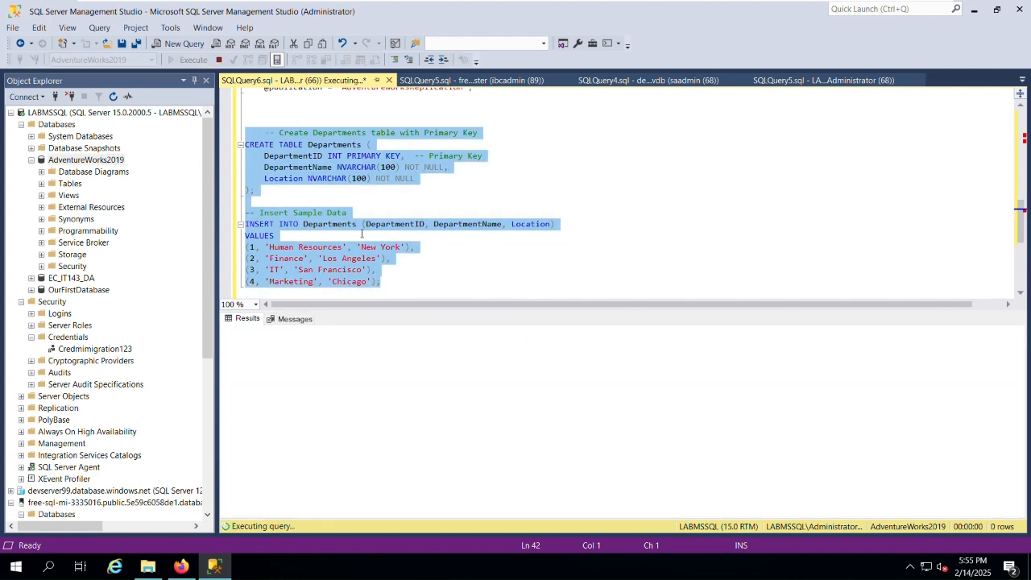
- Change the BACKUP LOG statement's file name to adventureworks2019_2.trn and execute only that statement
scroll(364, 255, "up", 10)
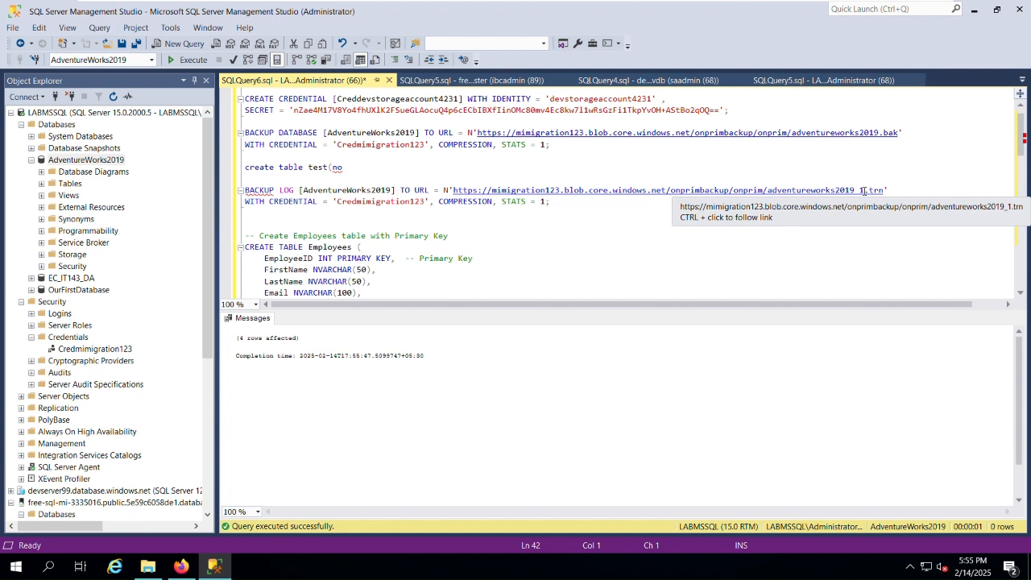
left_click(864, 190)
key("BackSpace")
type("2")
left_click_drag(551, 209, 225, 181)
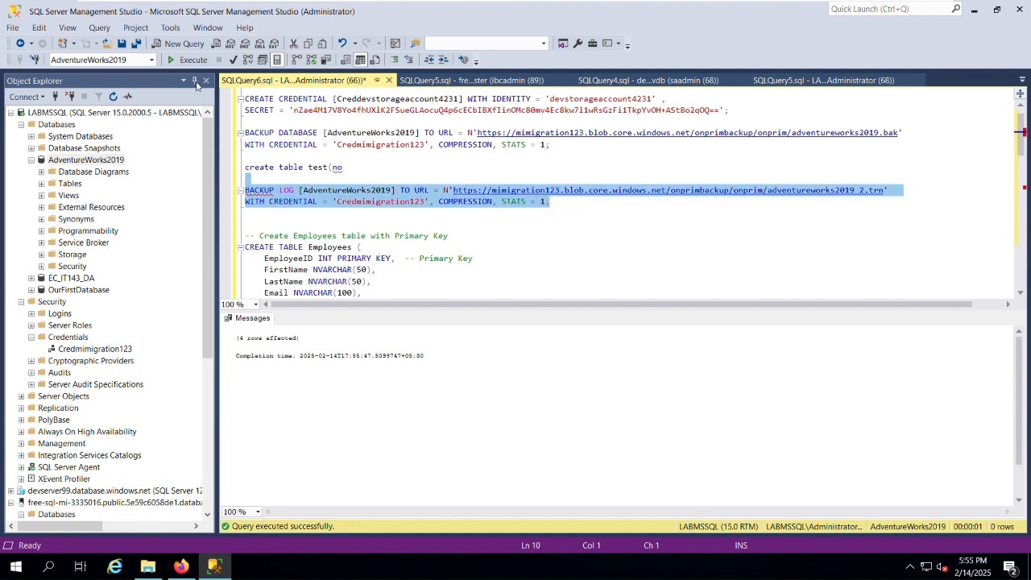
left_click(188, 59)
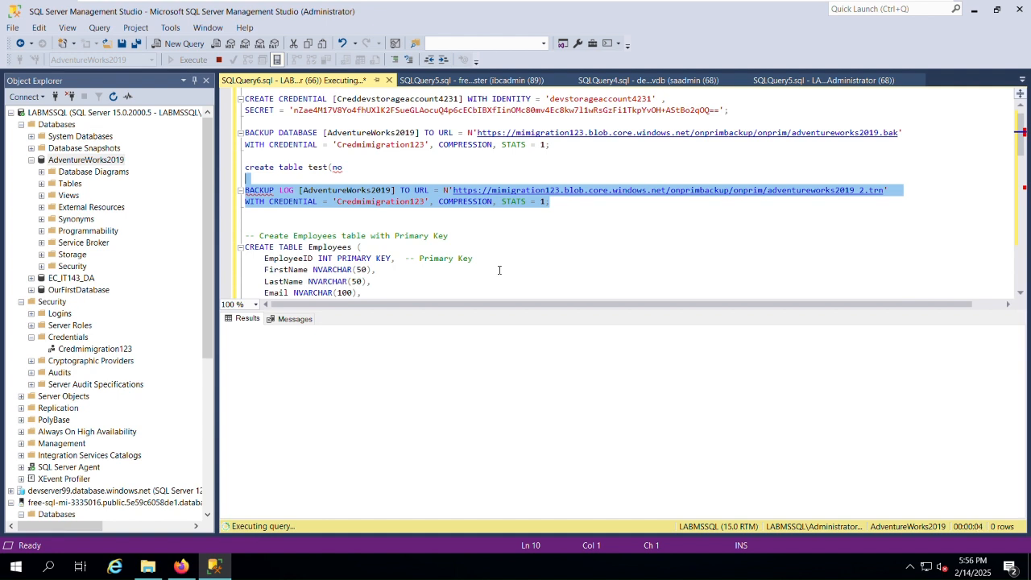
- Review the Employees table script and the statements below it in the query while the log backup runs
scroll(498, 270, "down", 2)
double_click(329, 179)
scroll(418, 266, "down", 7)
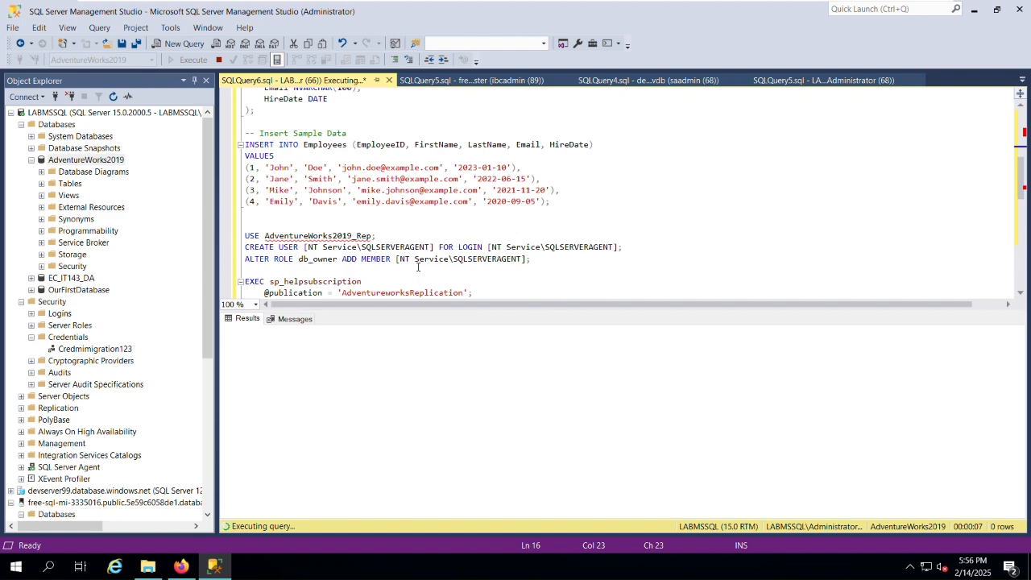
scroll(351, 188, "down", 4)
scroll(370, 265, "up", 10)
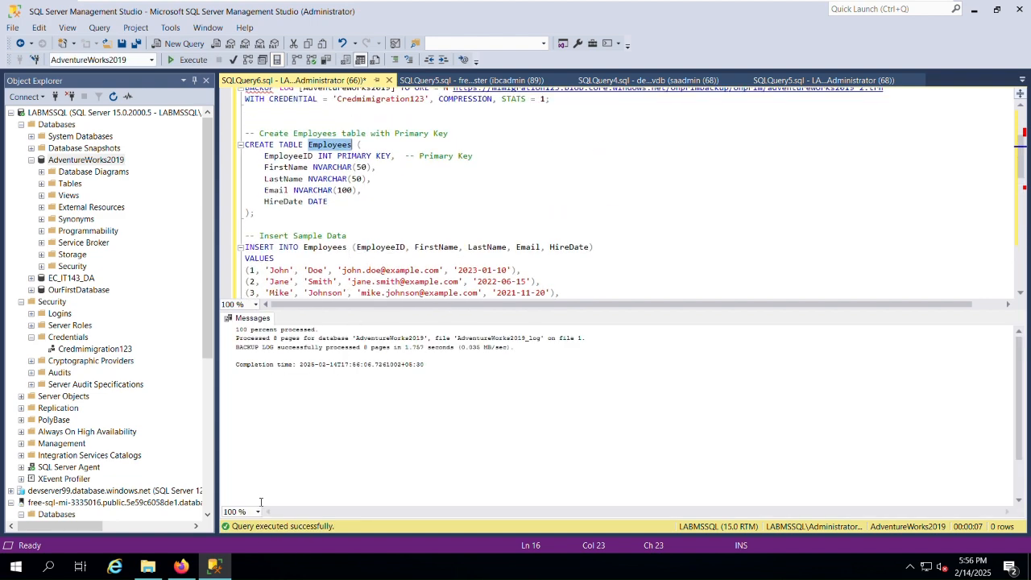
- Switch to the Azure portal and refresh the firstmionline migration to check for the adventureworks2019_2.trn log backup
left_click(182, 566)
left_click(428, 179)
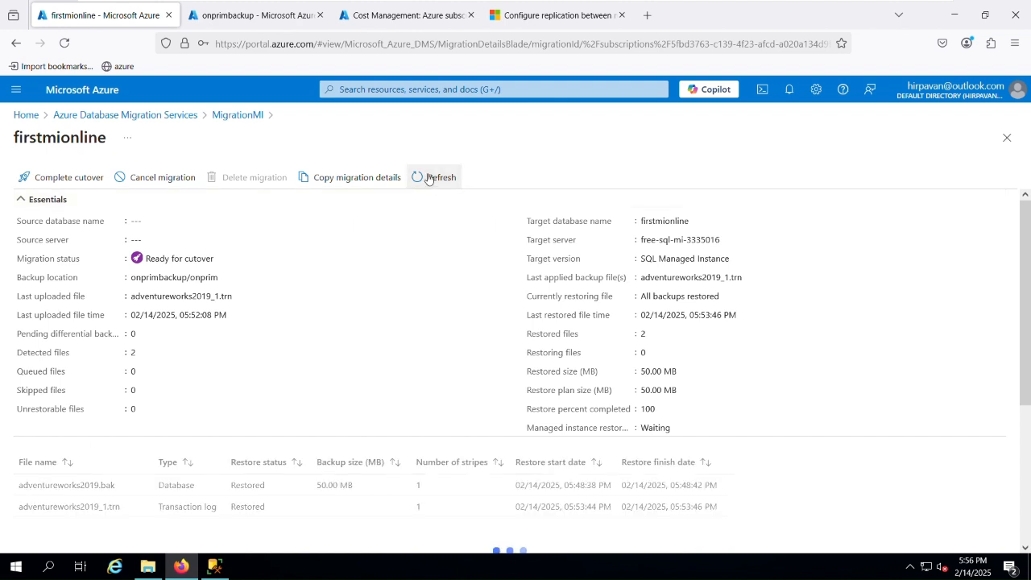
left_click(428, 179)
left_click(428, 178)
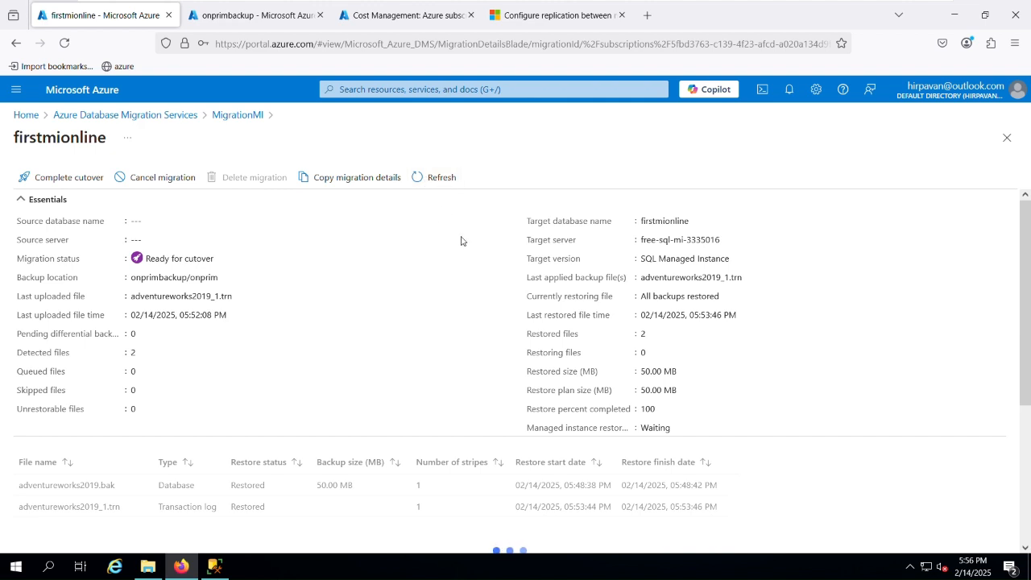
mouse_move(825, 6)
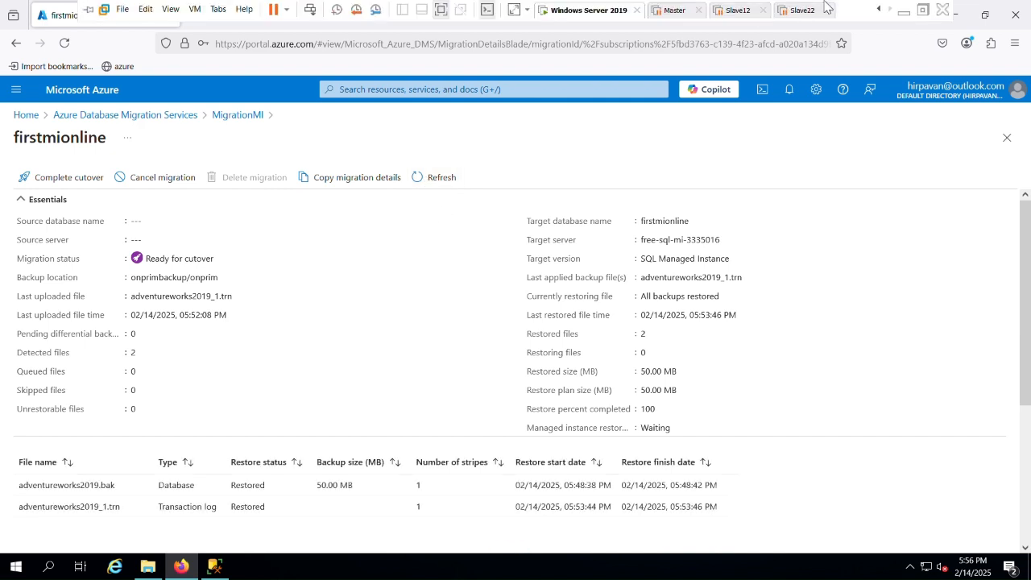
left_click(904, 11)
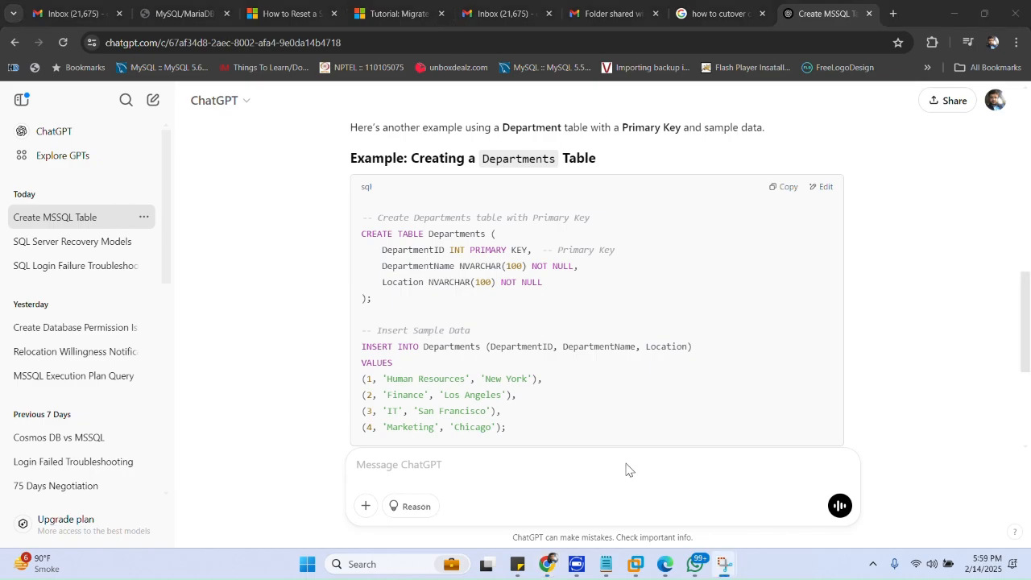
key("alt+Tab")
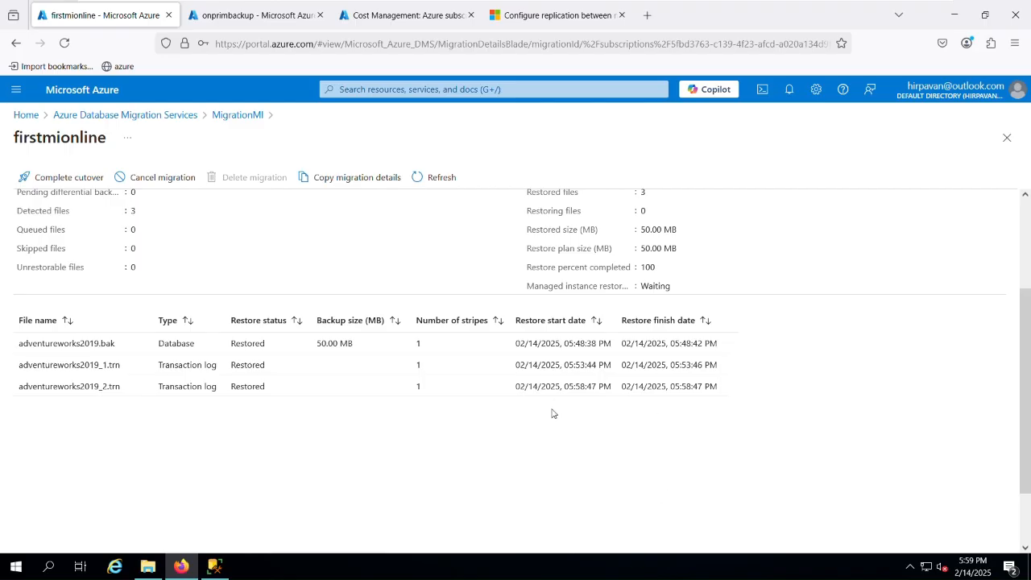
- Compare the modified time of adventureworks2019_2.trn in the onprimbackup container with its restore times in the firstmionline migration
left_click(258, 15)
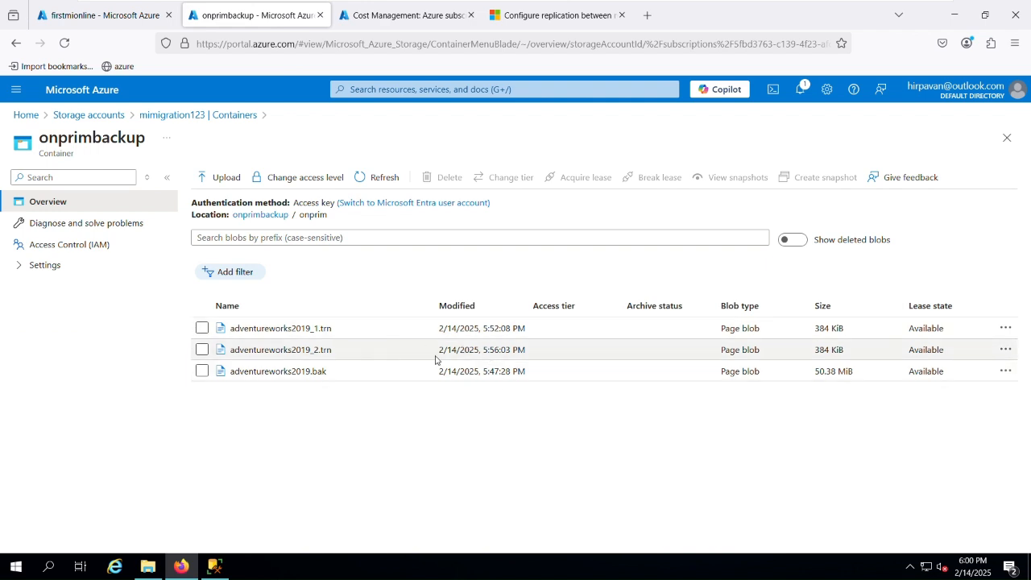
left_click_drag(483, 351, 500, 351)
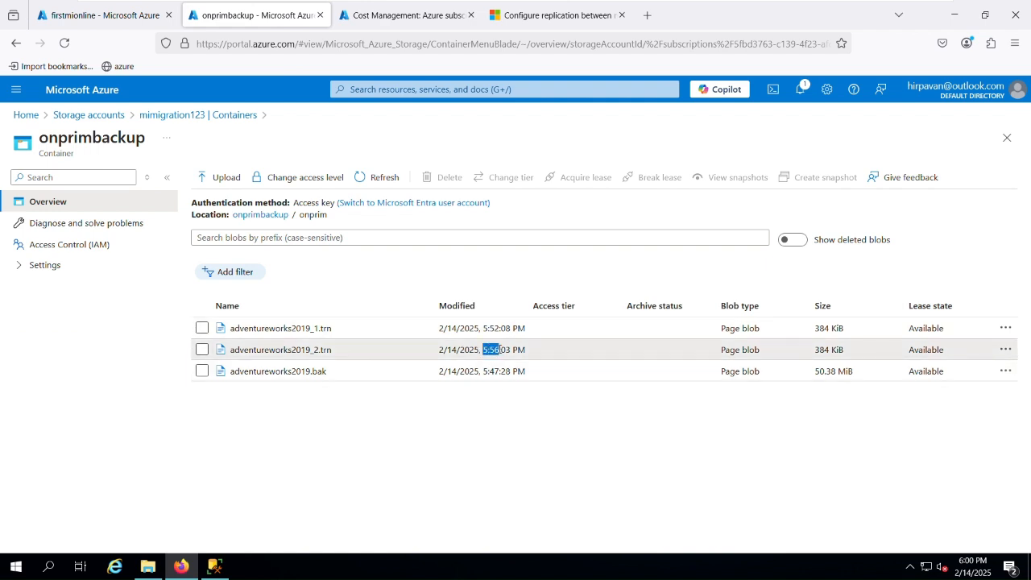
left_click(117, 18)
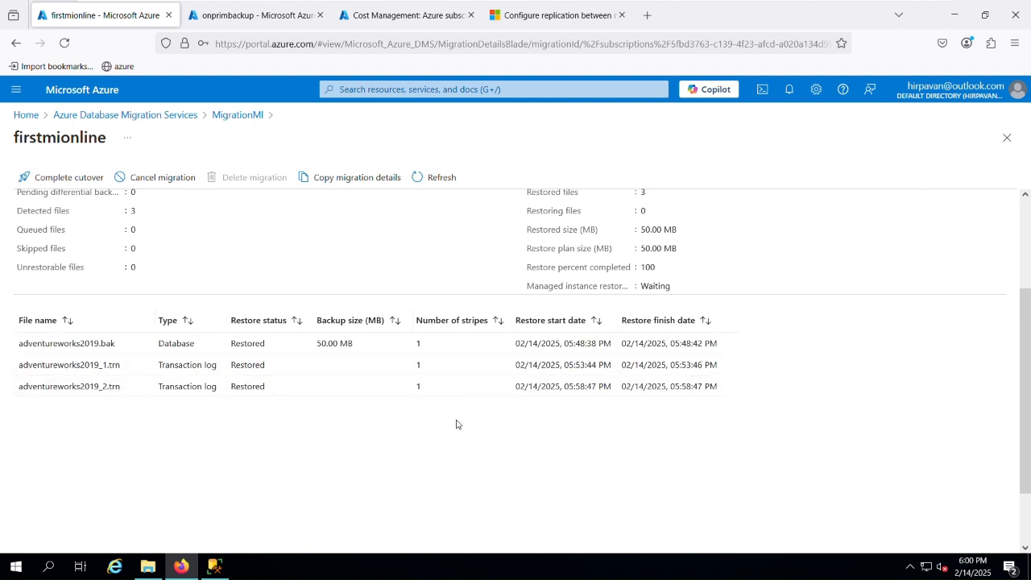
left_click_drag(561, 387, 708, 395)
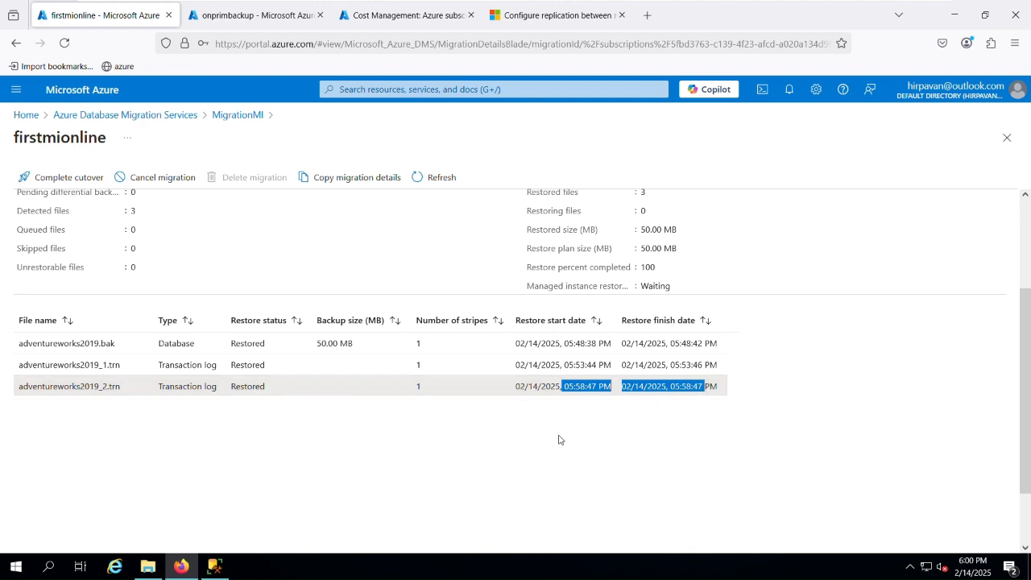
- Refresh the firstmionline migration details and check whether all backups are restored and it is ready for cutover
left_click(431, 178)
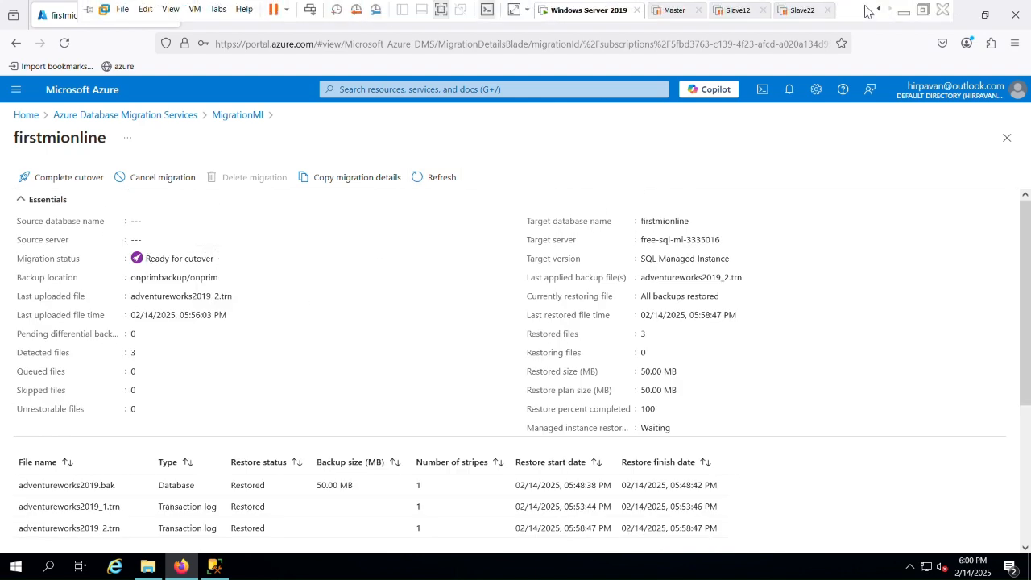
left_click(924, 10)
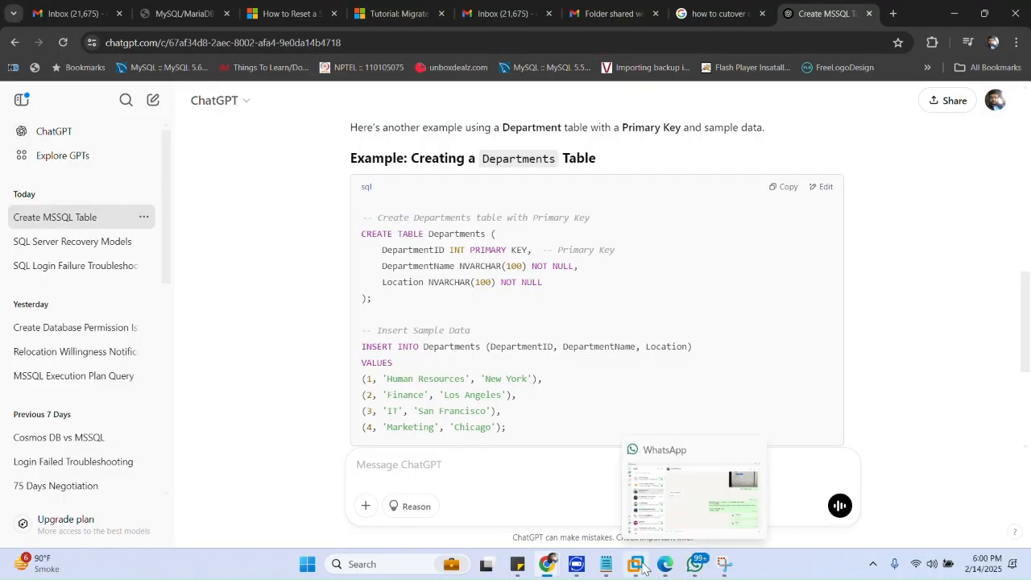
left_click(725, 564)
- Open the cutover completion form for firstmionline and refresh the log backups pending restore
left_click(63, 179)
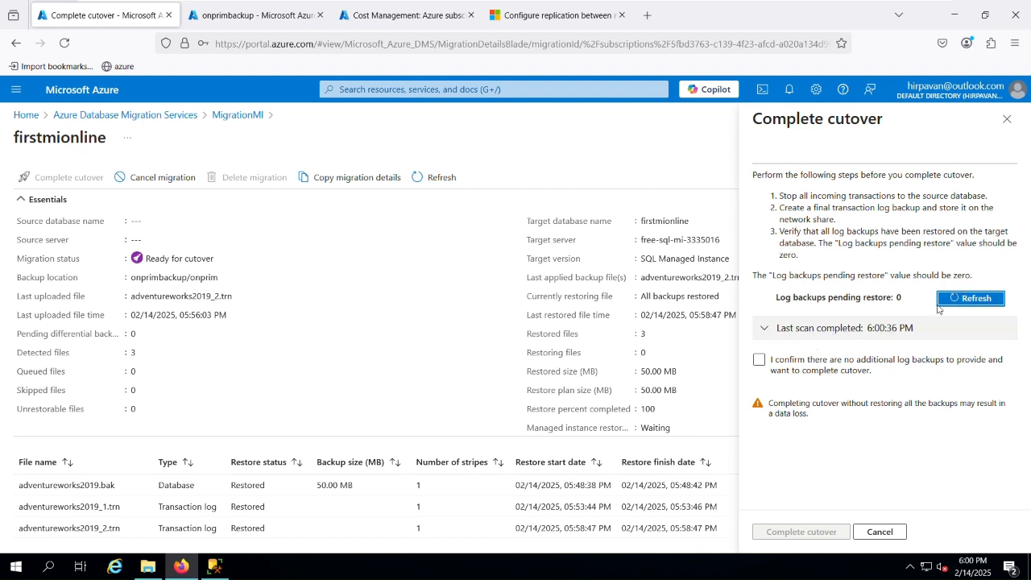
left_click(857, 370)
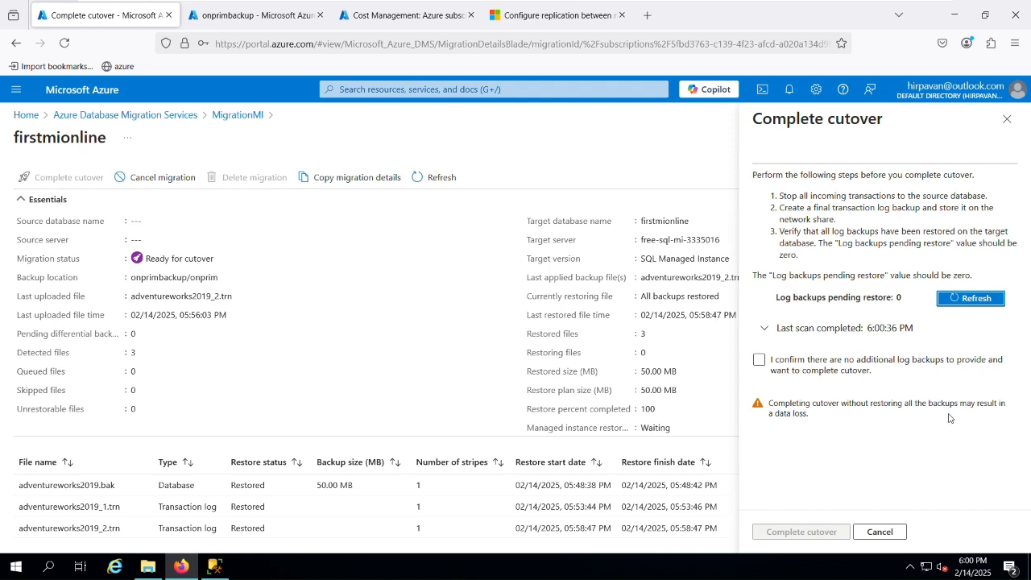
left_click(964, 305)
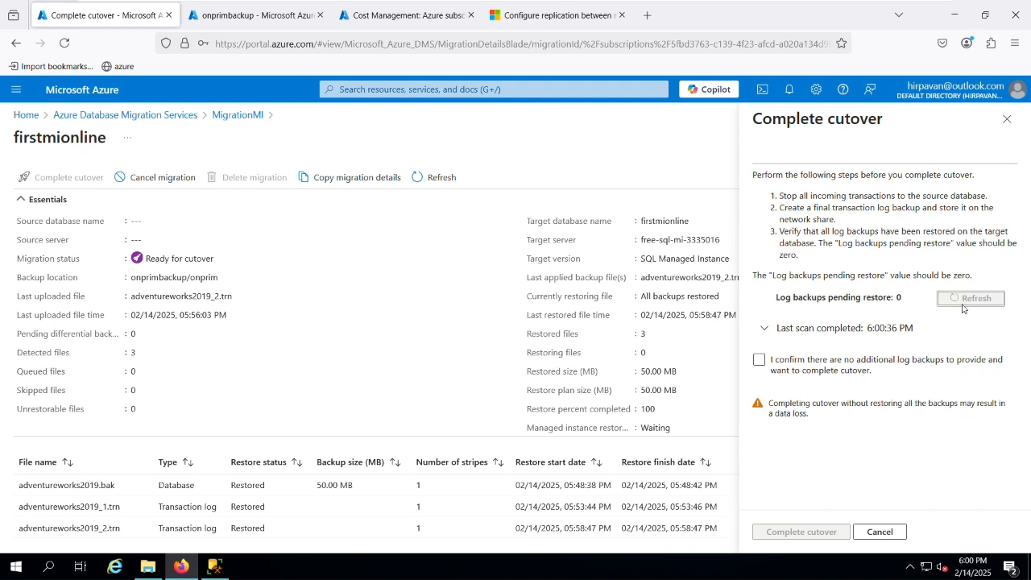
- Confirm that there are no additional log backups, complete the firstmionline cutover, and refresh the migration status
left_click(760, 361)
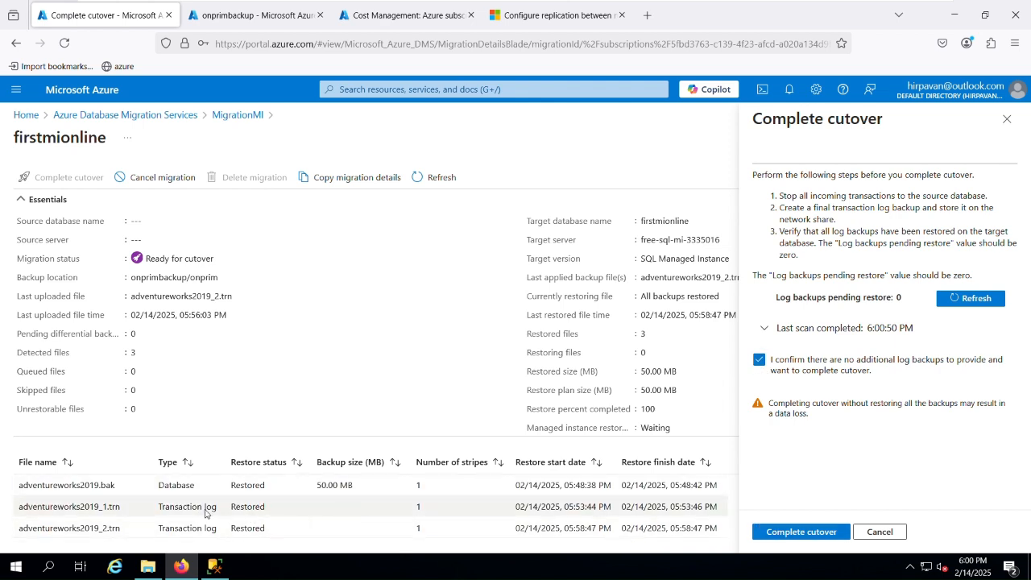
left_click(813, 533)
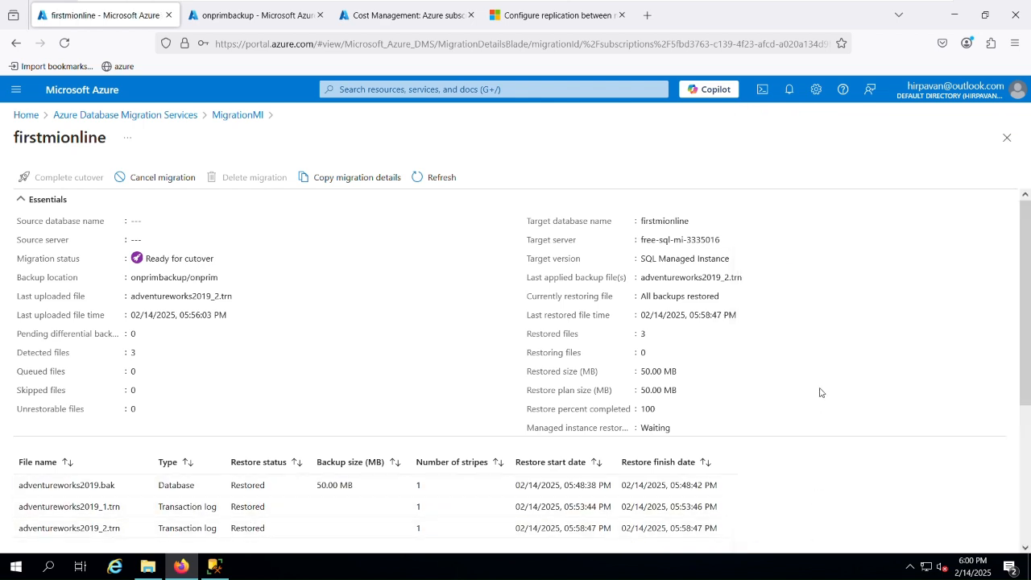
left_click(432, 179)
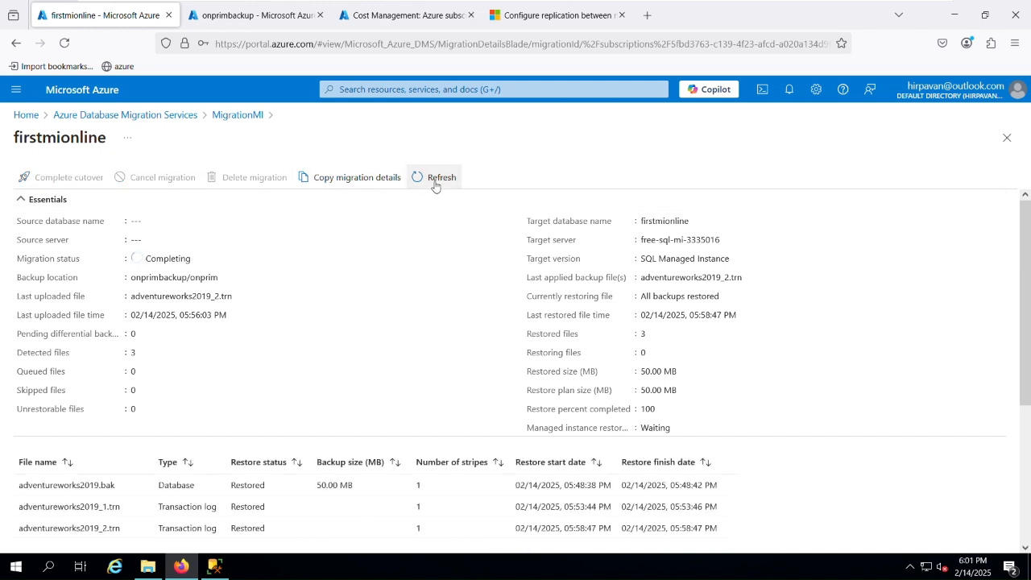
left_click(435, 179)
left_click(435, 179)
left_click(435, 179)
left_click(449, 179)
mouse_move(823, 7)
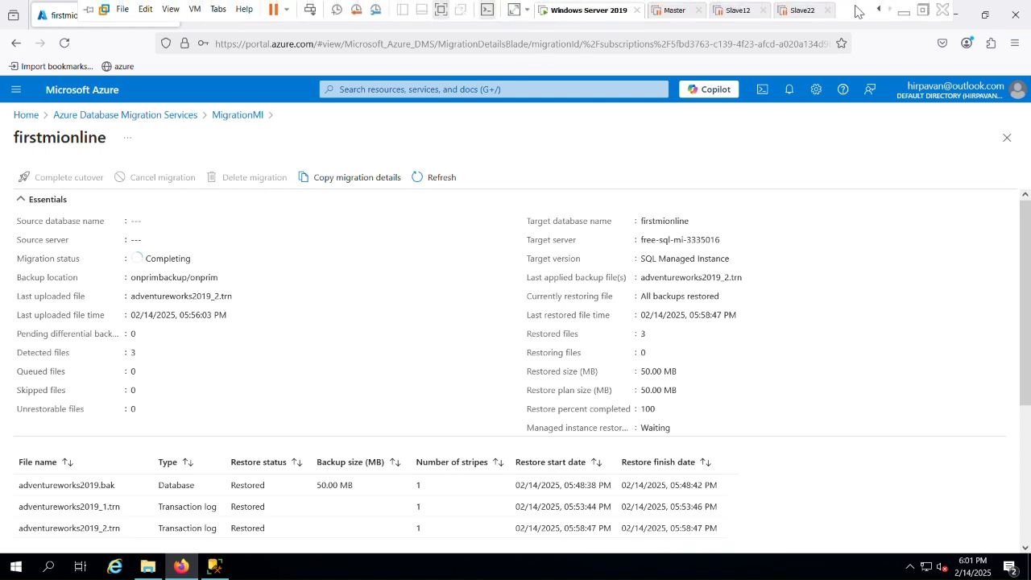
left_click(899, 10)
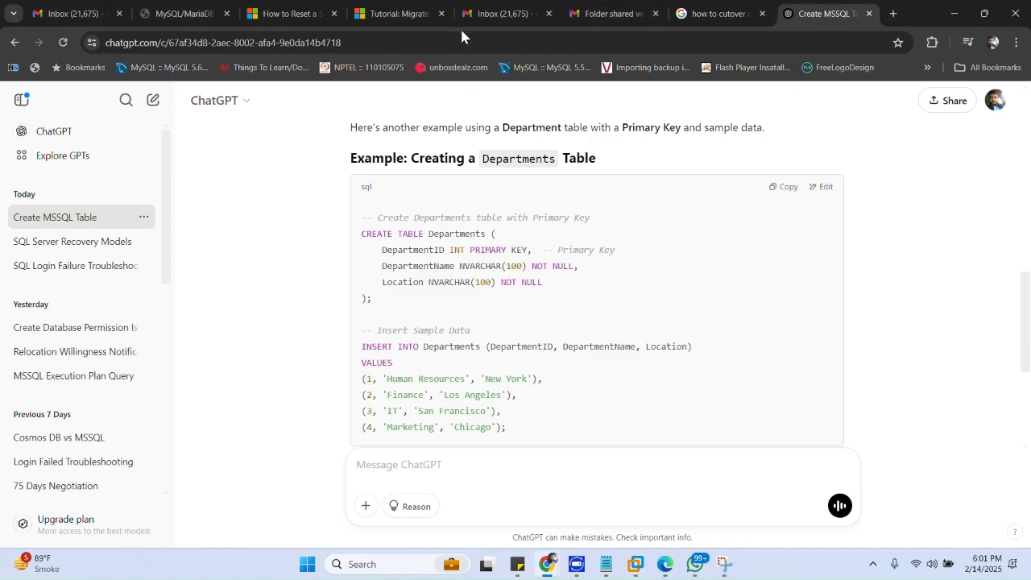
left_click(666, 564)
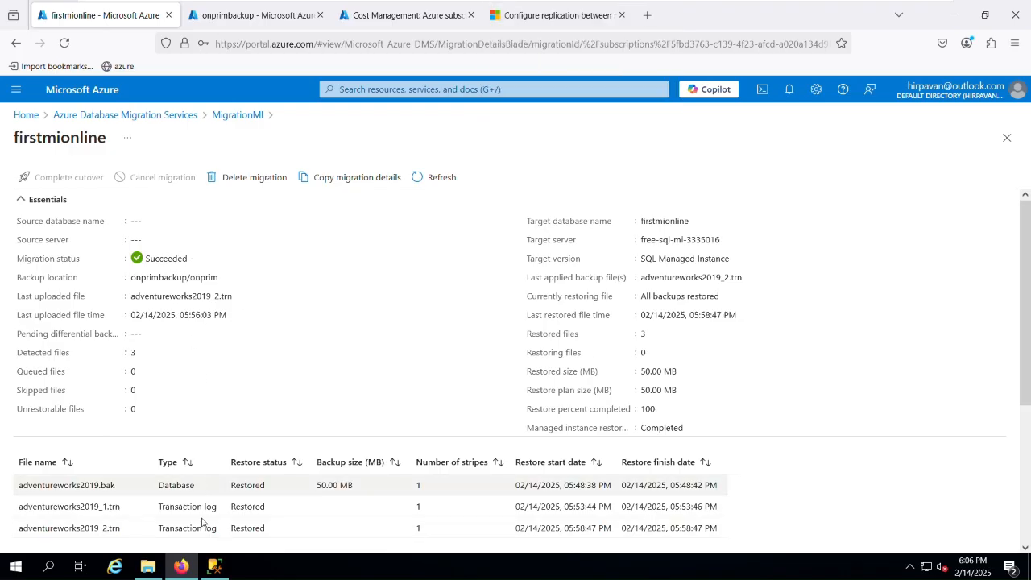
- Switch to SQL Server Management Studio, refresh the free-sql-mi-3335016 managed instance and list its databases
left_click(215, 567)
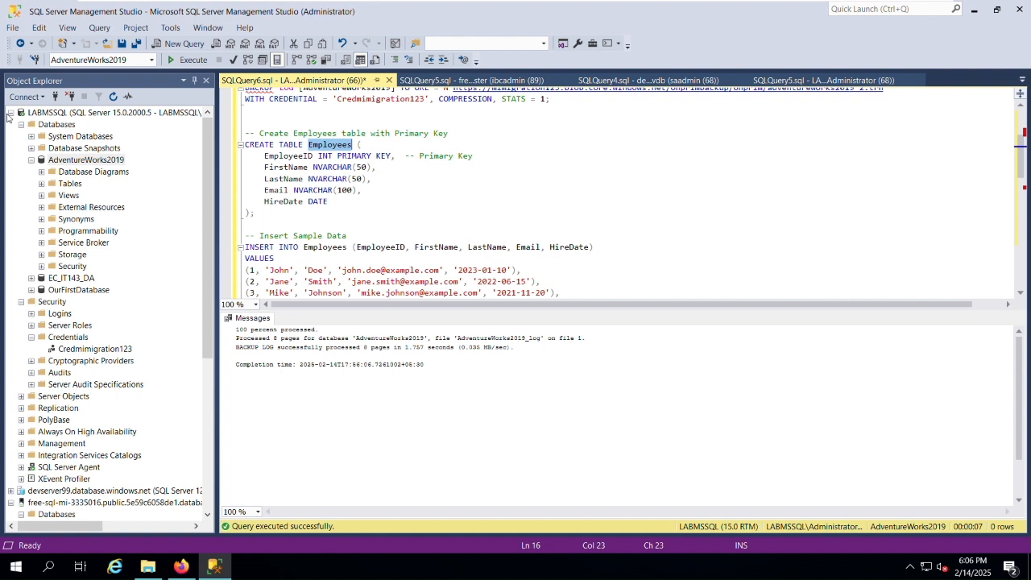
left_click(9, 115)
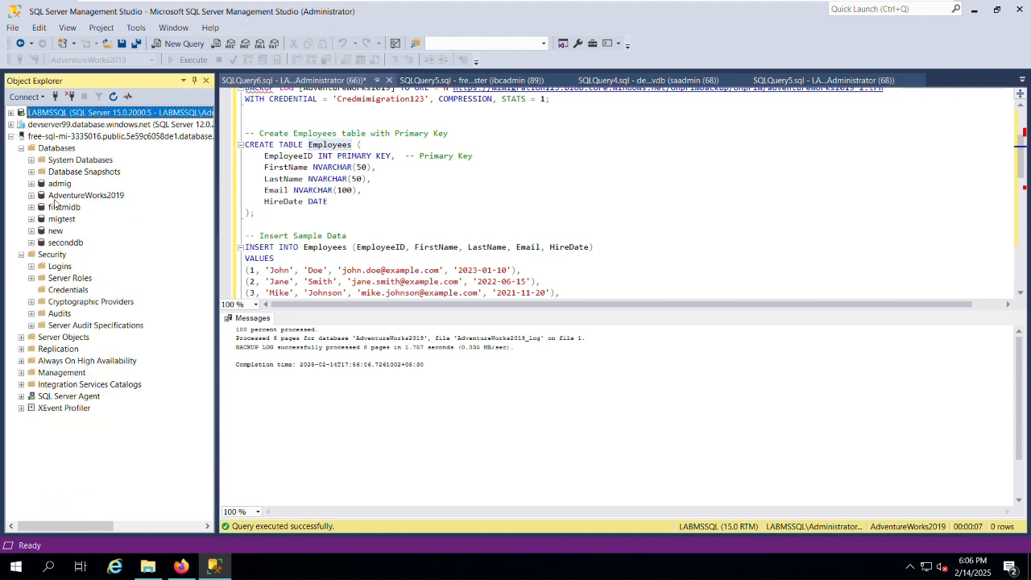
right_click(52, 137)
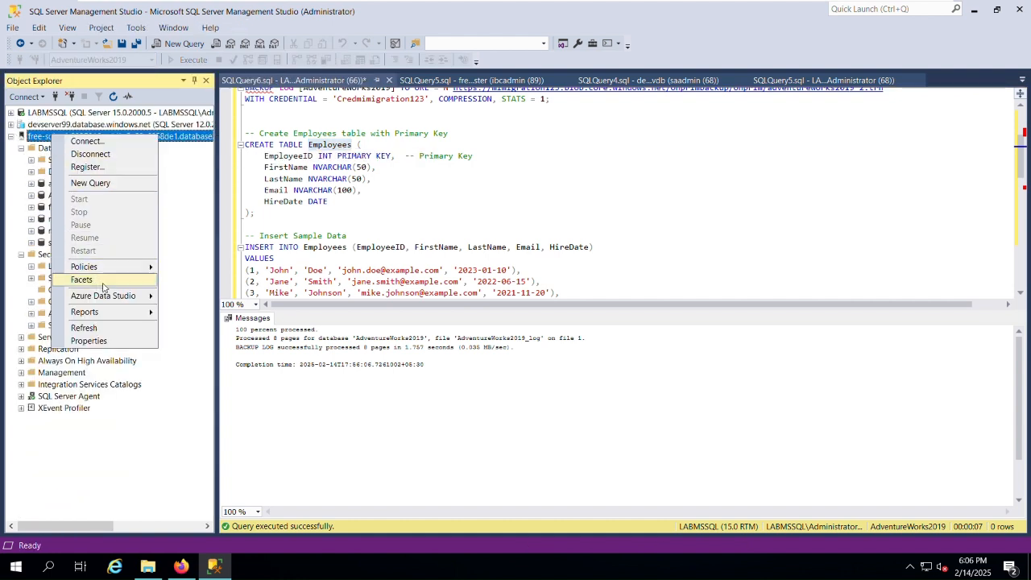
left_click(113, 329)
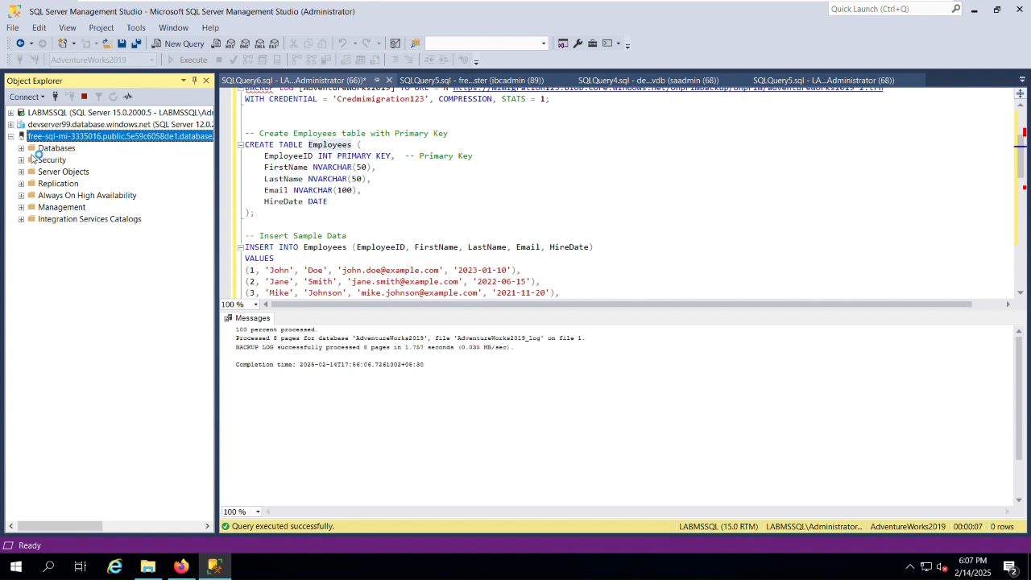
left_click(21, 149)
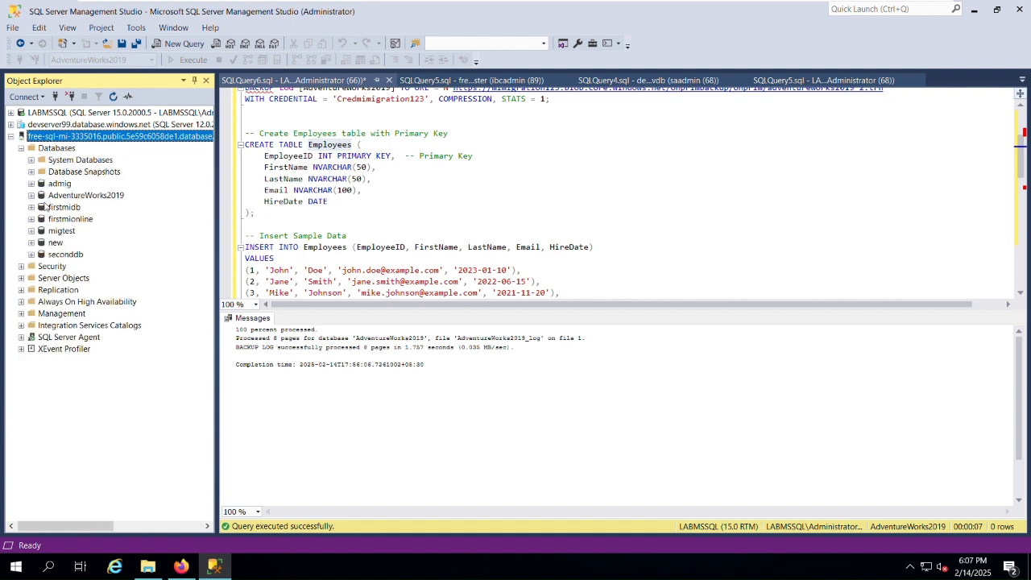
- Start a new query against the firstmionline database on the managed instance and expand that database's tables
left_click(79, 220)
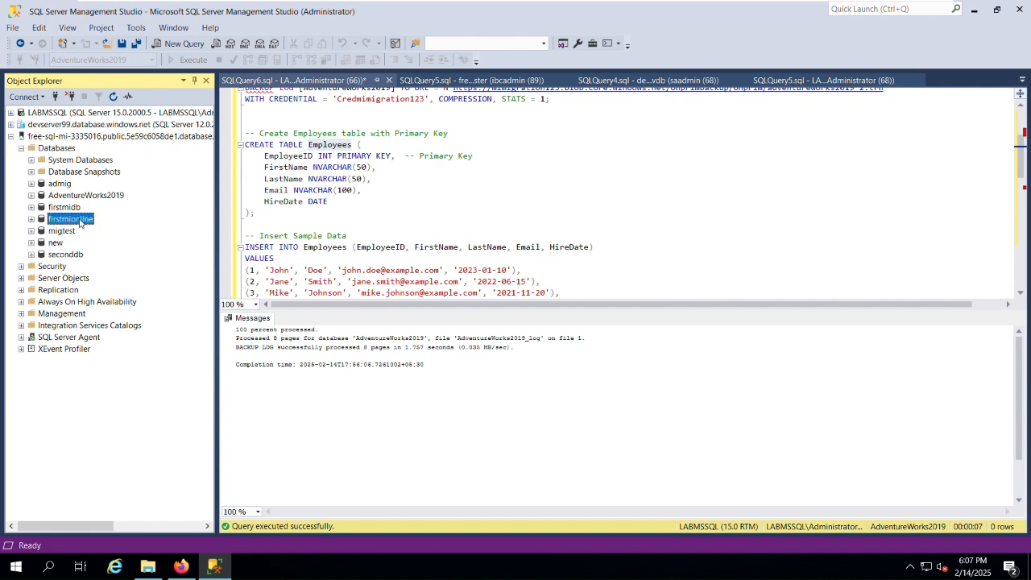
right_click(79, 223)
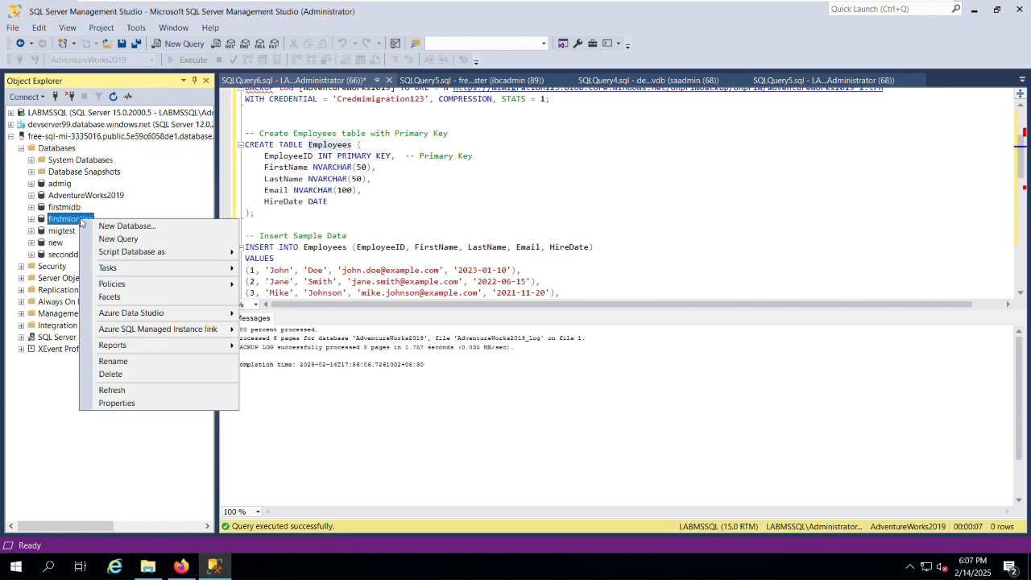
left_click(121, 238)
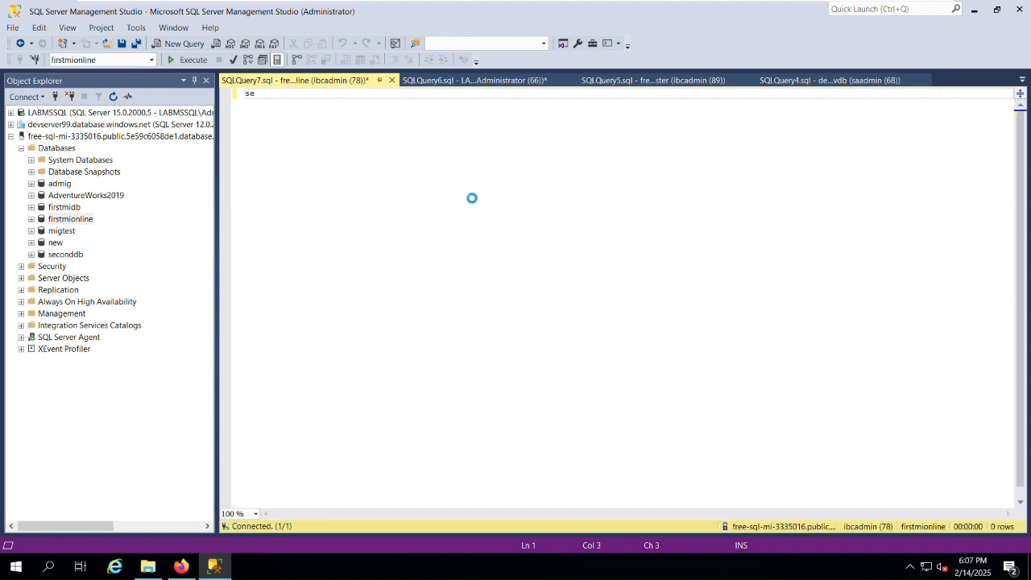
type("se")
left_click(32, 219)
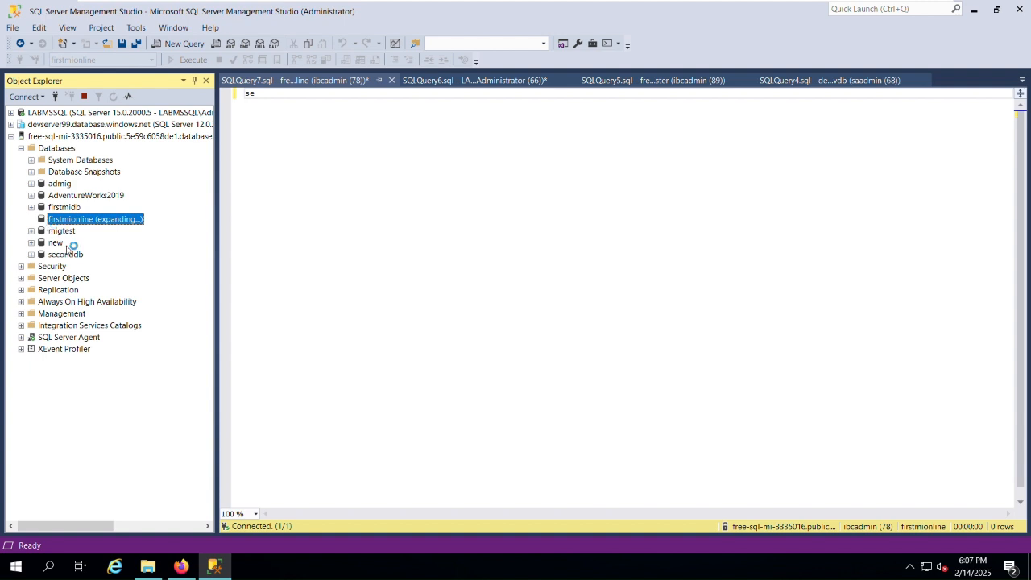
left_click(41, 243)
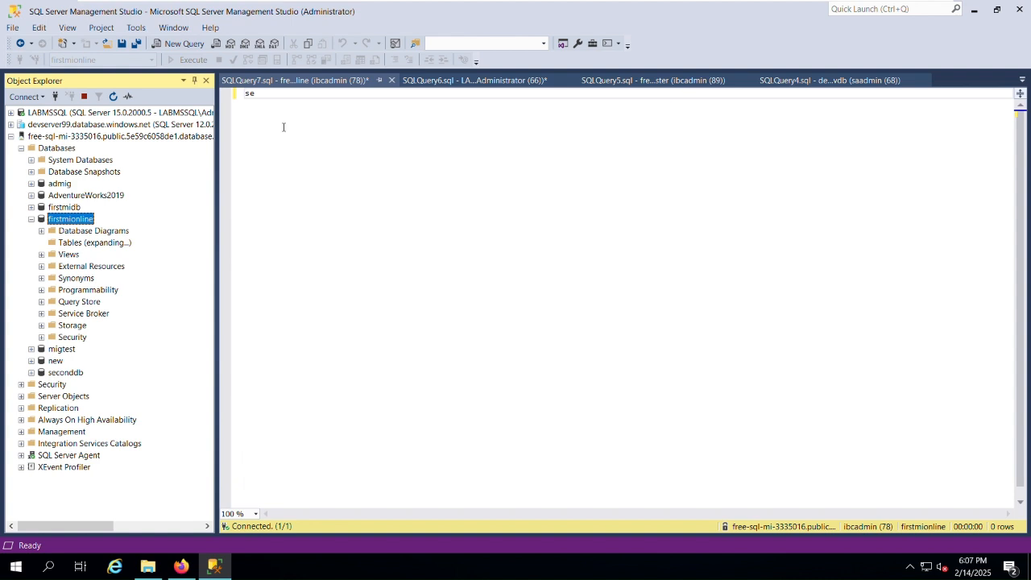
- Write and execute the query "select * from dbo.Employees" on firstmionline
left_click(293, 95)
type("lect")
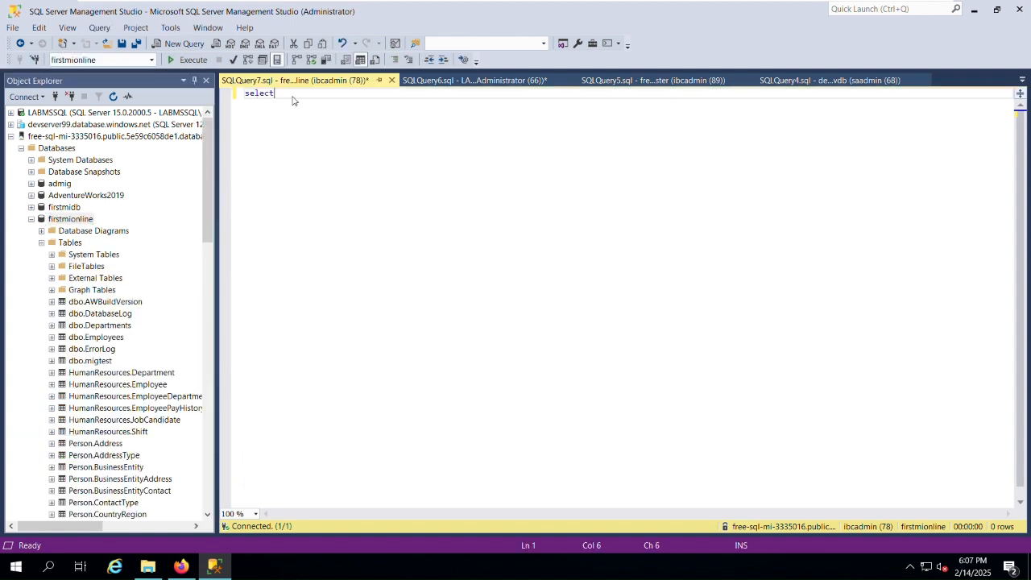
type(" * from dbo.employ")
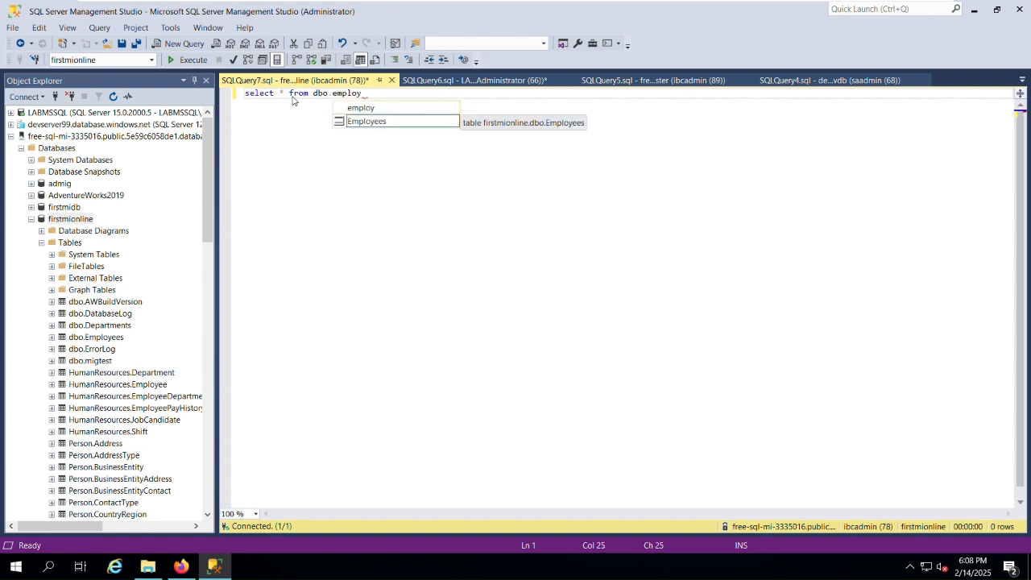
key("Tab")
key("ctrl+a")
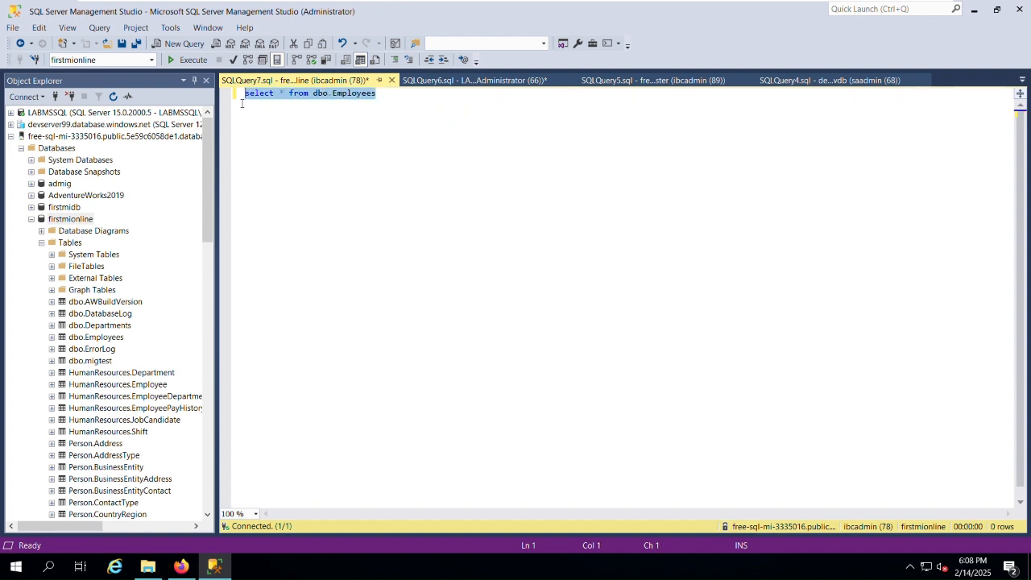
left_click(192, 61)
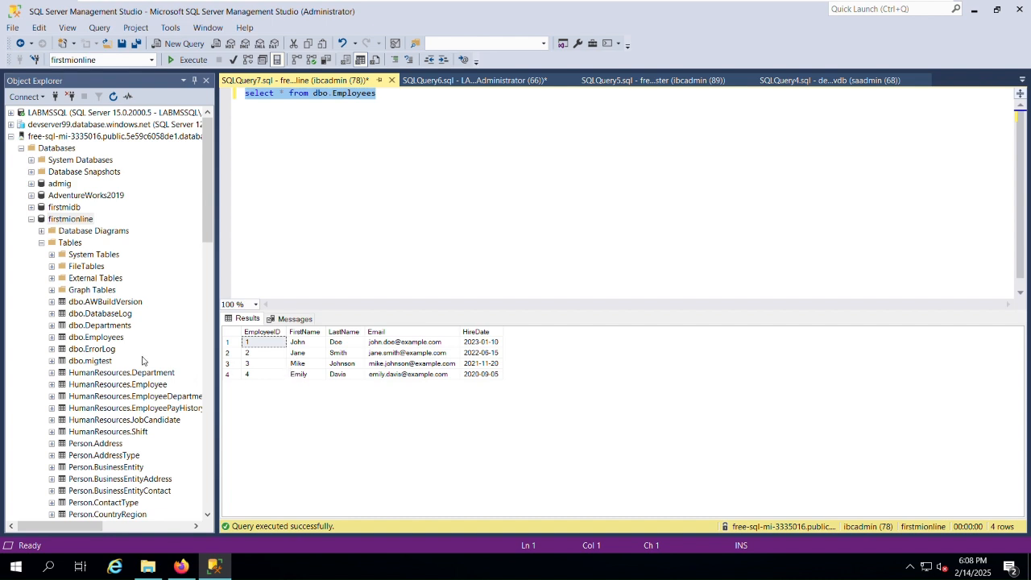
- End the Employees query with a semicolon, add "select * from [dbo].[Departments]" a few lines below it, and execute only that statement
left_click_drag(103, 331, 386, 104)
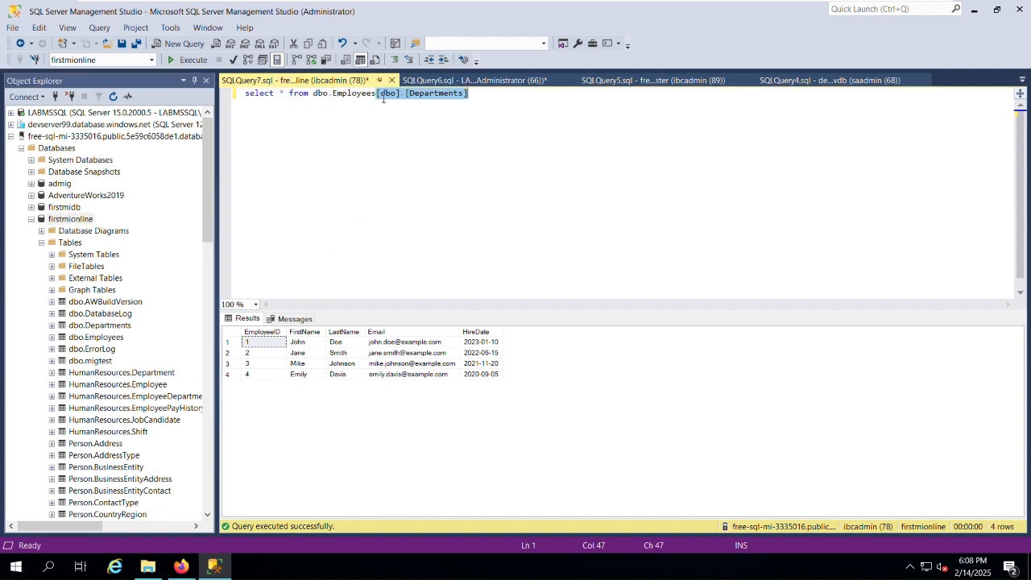
left_click(378, 94)
type(";")
key("Return")
key("Return")
key("Return")
type("select * from [dbo].[Departments")
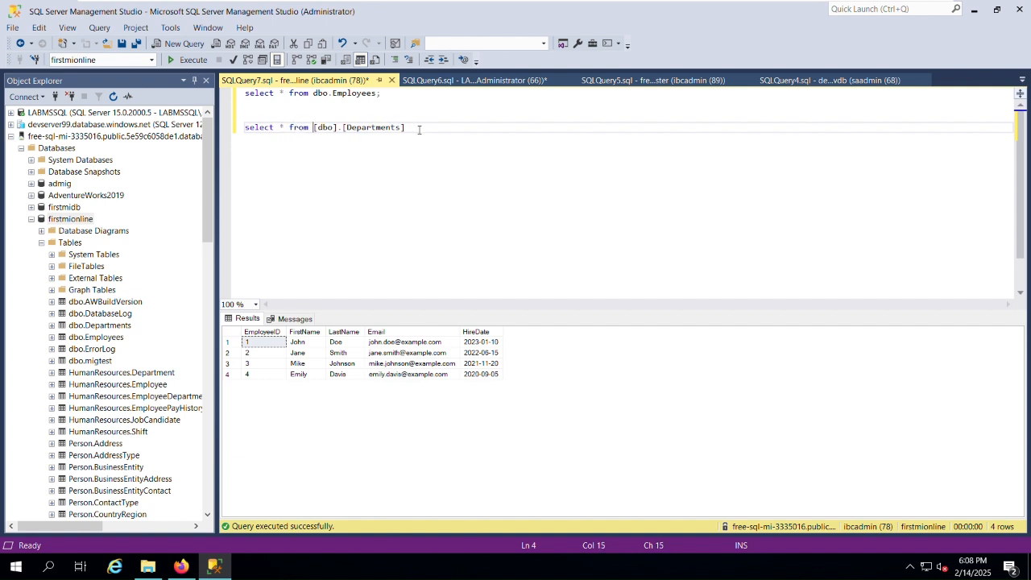
left_click_drag(417, 127, 243, 116)
left_click(187, 60)
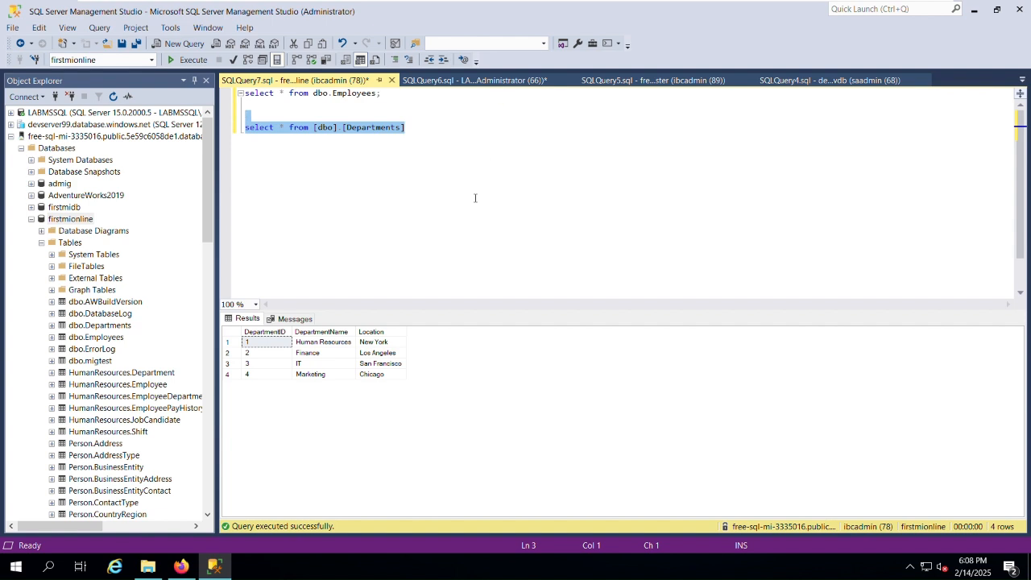
mouse_move(670, 6)
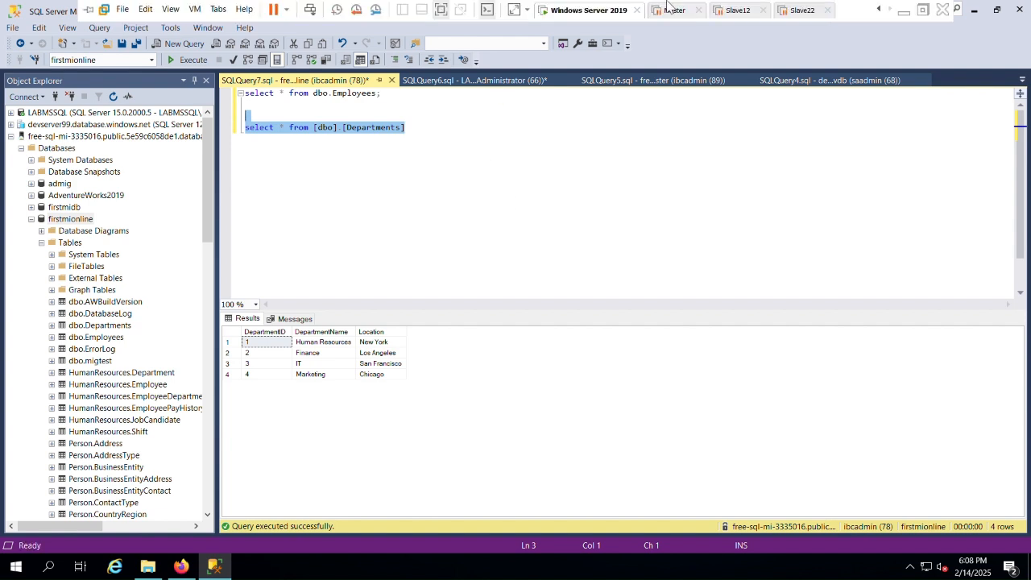